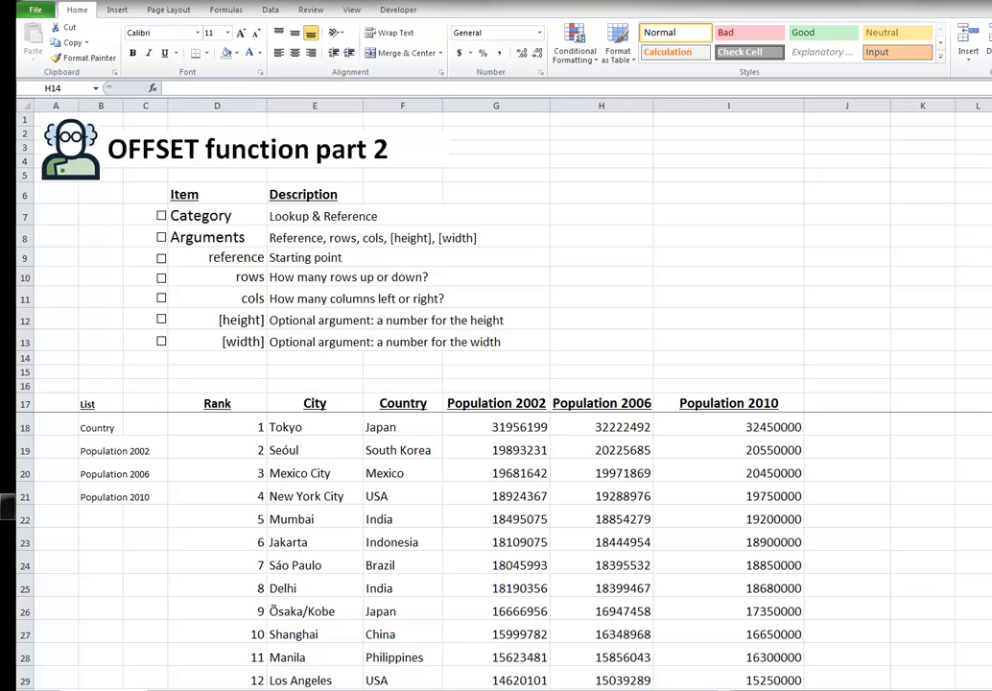
# In red ink, circle the Rank header and draw an arrow down and across the Shanghai row.
pyautogui.click(134, 33)
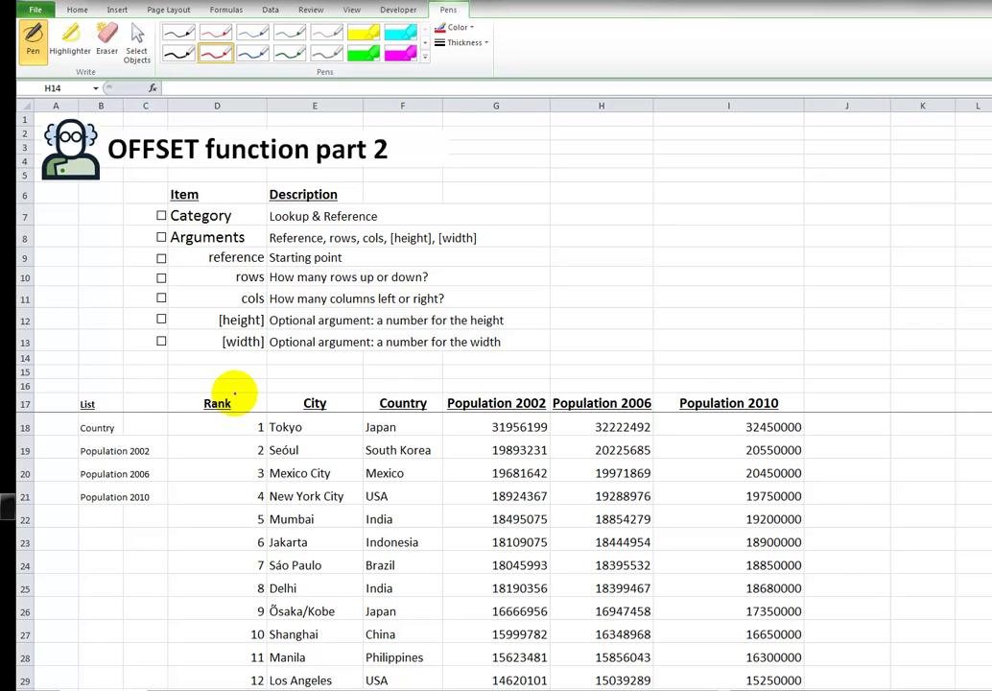
pyautogui.moveTo(234, 392)
pyautogui.mouseDown()
pyautogui.moveTo(218, 389)
pyautogui.moveTo(195, 419)
pyautogui.moveTo(238, 395)
pyautogui.moveTo(222, 622)
pyautogui.mouseUp()
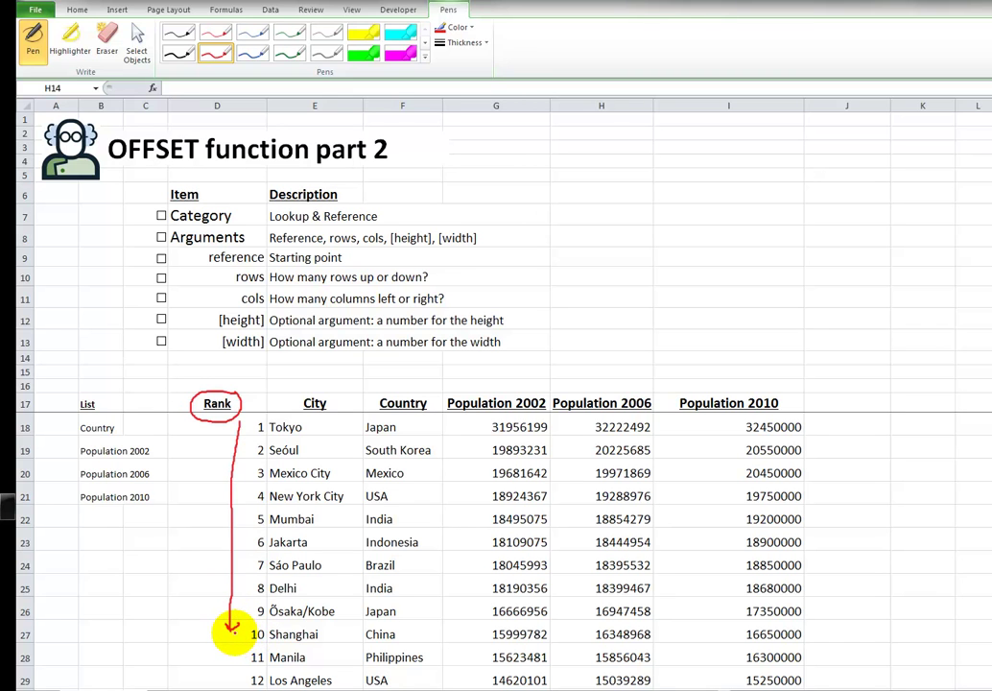
pyautogui.moveTo(232, 628)
pyautogui.mouseDown()
pyautogui.moveTo(242, 641)
pyautogui.moveTo(715, 633)
pyautogui.mouseUp()
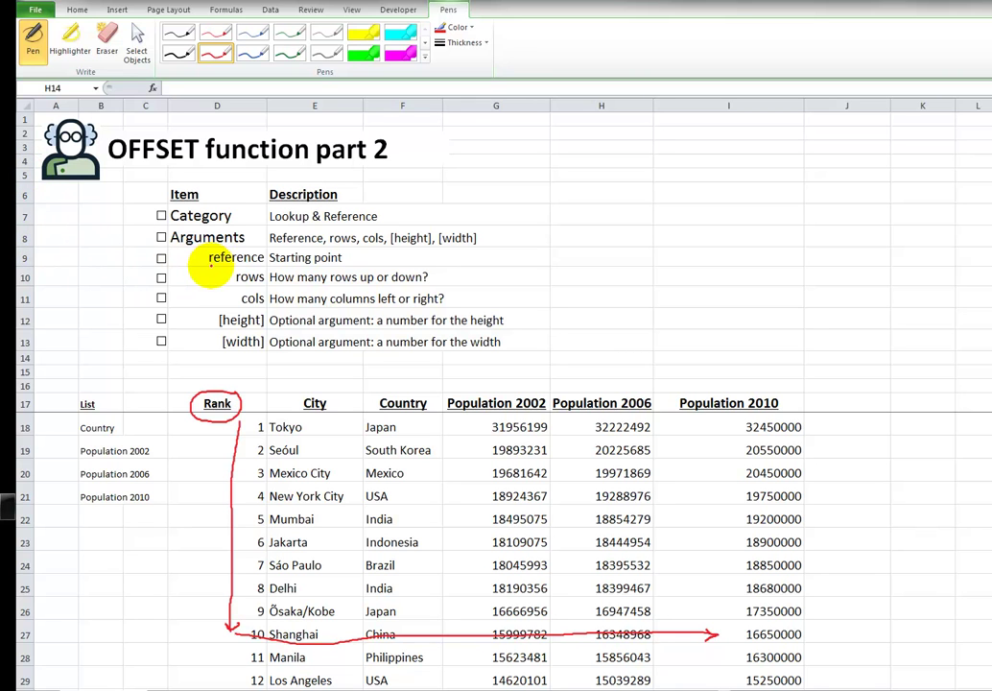
# Underline the reference, rows and cols descriptions and circle Rank again, then stop inking.
pyautogui.moveTo(209, 270); pyautogui.dragTo(342, 267)
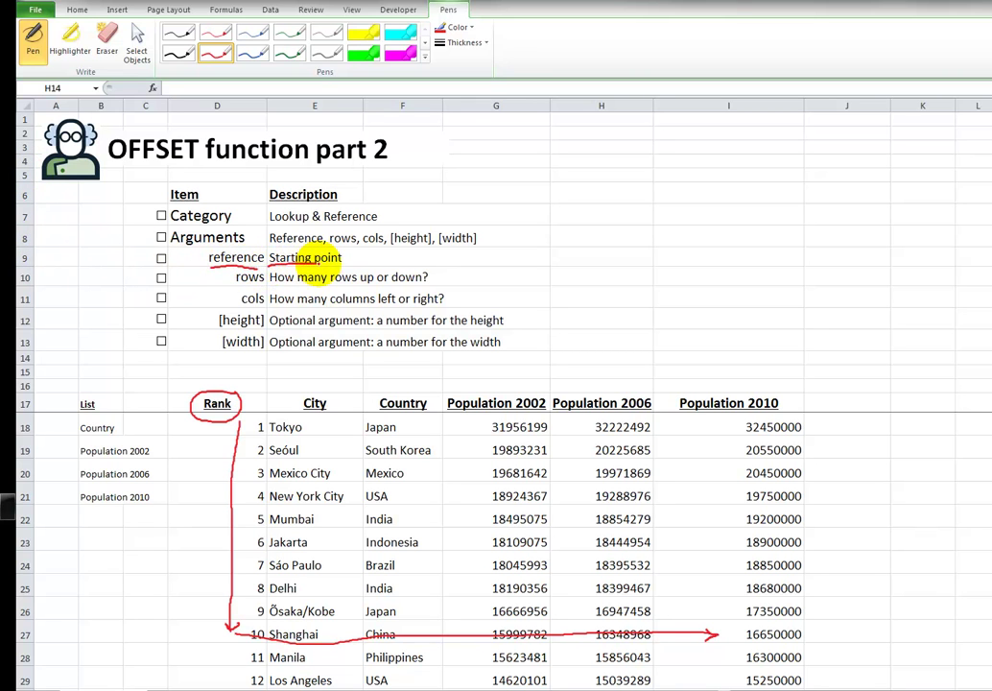
pyautogui.moveTo(238, 285); pyautogui.dragTo(428, 287)
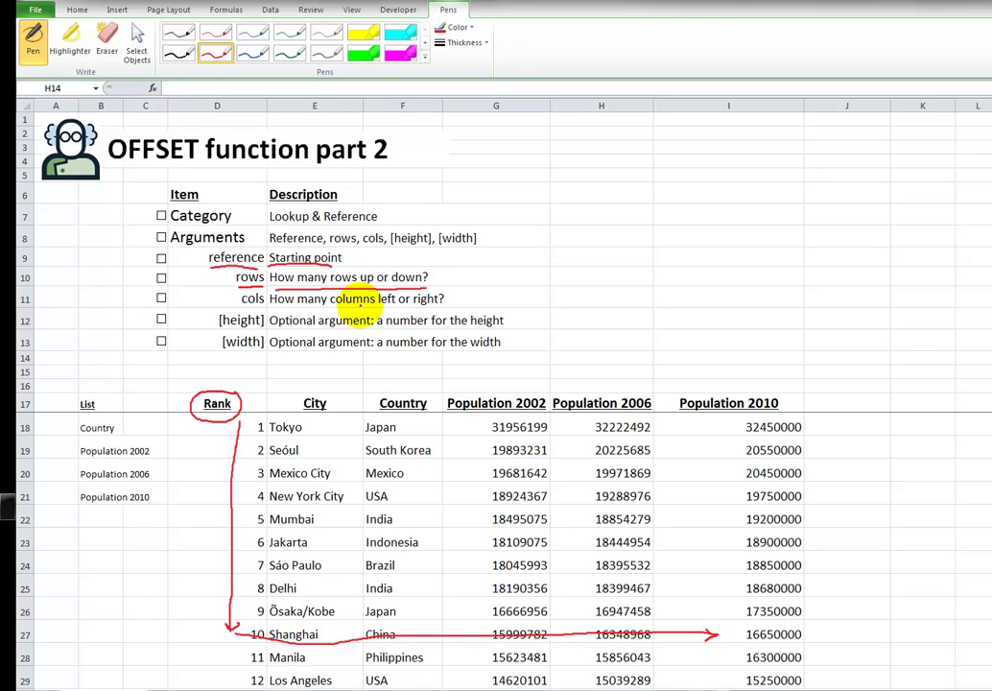
pyautogui.moveTo(240, 308); pyautogui.dragTo(265, 308)
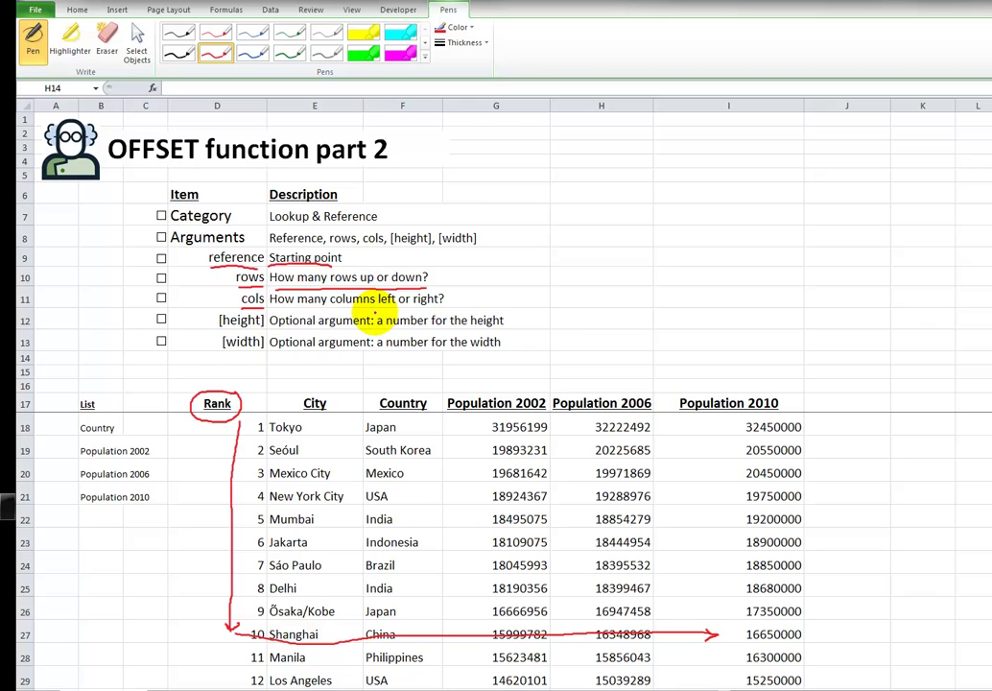
pyautogui.moveTo(270, 306); pyautogui.dragTo(440, 306)
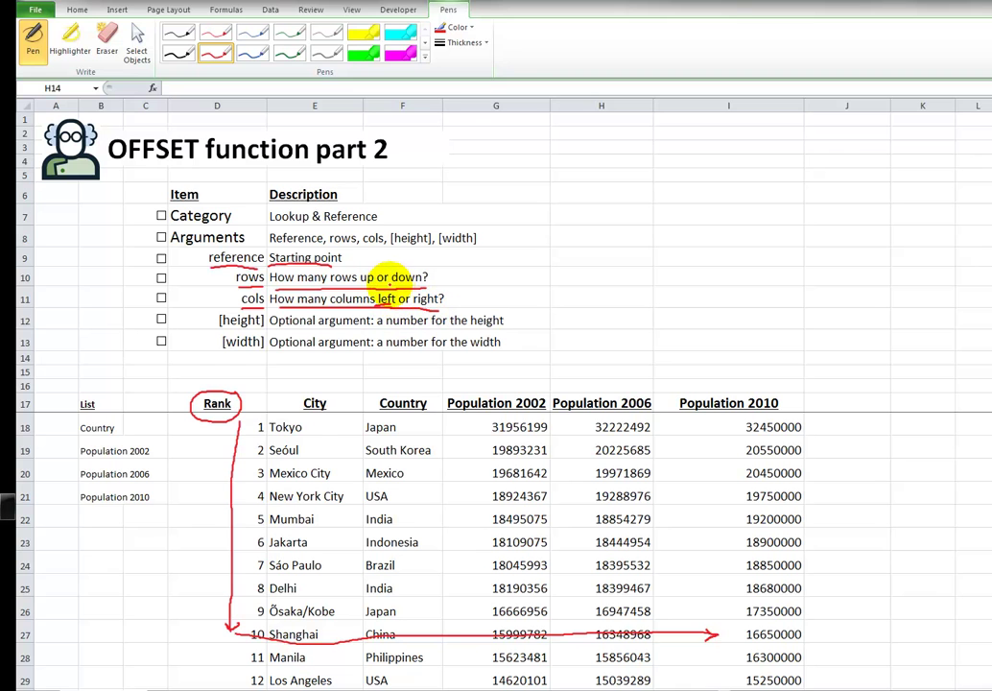
pyautogui.moveTo(233, 392)
pyautogui.mouseDown()
pyautogui.moveTo(199, 388)
pyautogui.moveTo(172, 410)
pyautogui.moveTo(218, 415)
pyautogui.mouseUp()
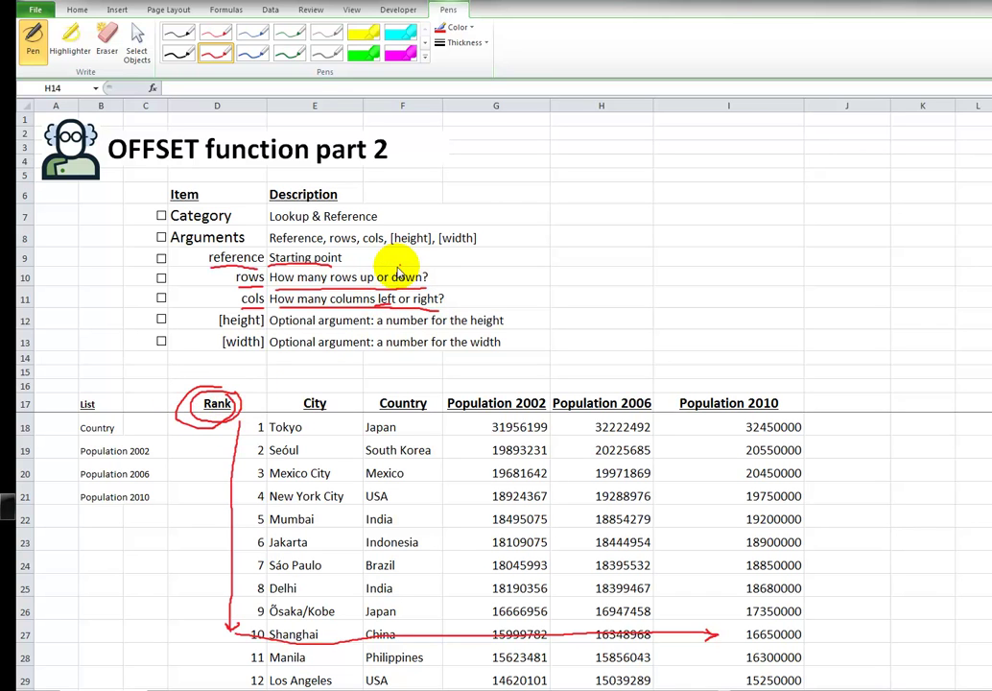
pyautogui.press('Escape')
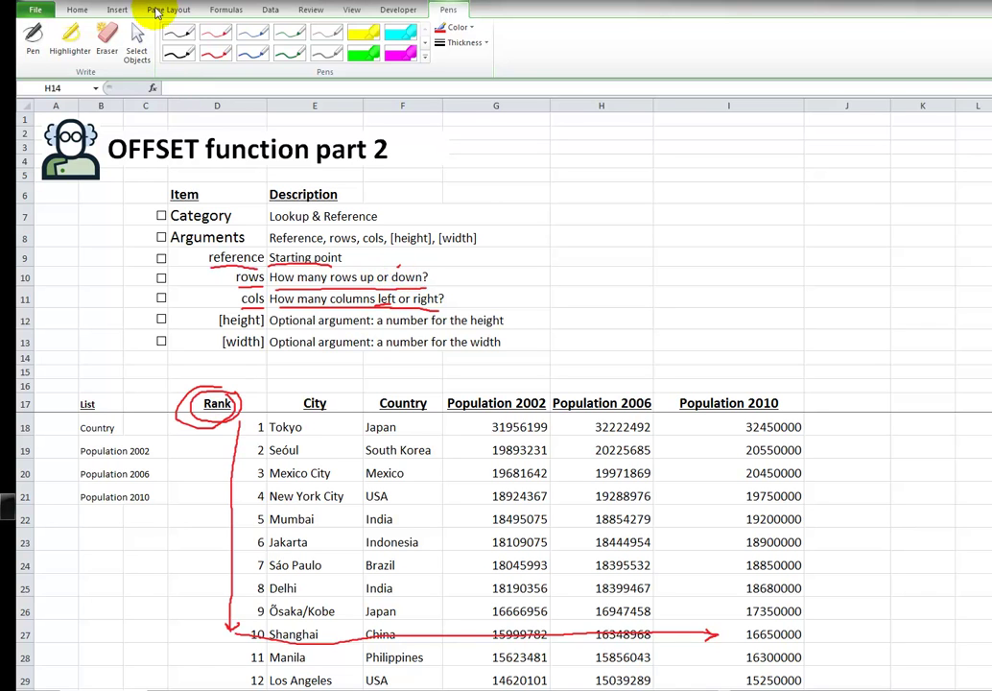
# In red ink, circle 'down?', label Rank as D17, note 10 by the arrow, ring 16650000.
pyautogui.click(33, 40)
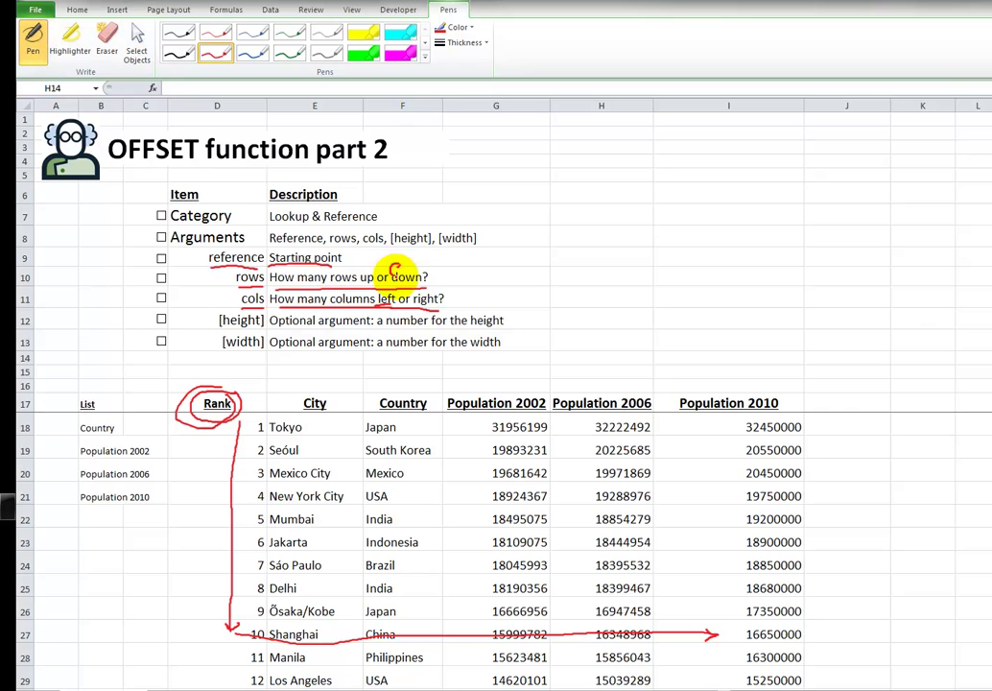
pyautogui.moveTo(401, 264)
pyautogui.mouseDown()
pyautogui.moveTo(423, 270)
pyautogui.moveTo(437, 305)
pyautogui.moveTo(422, 293)
pyautogui.mouseUp()
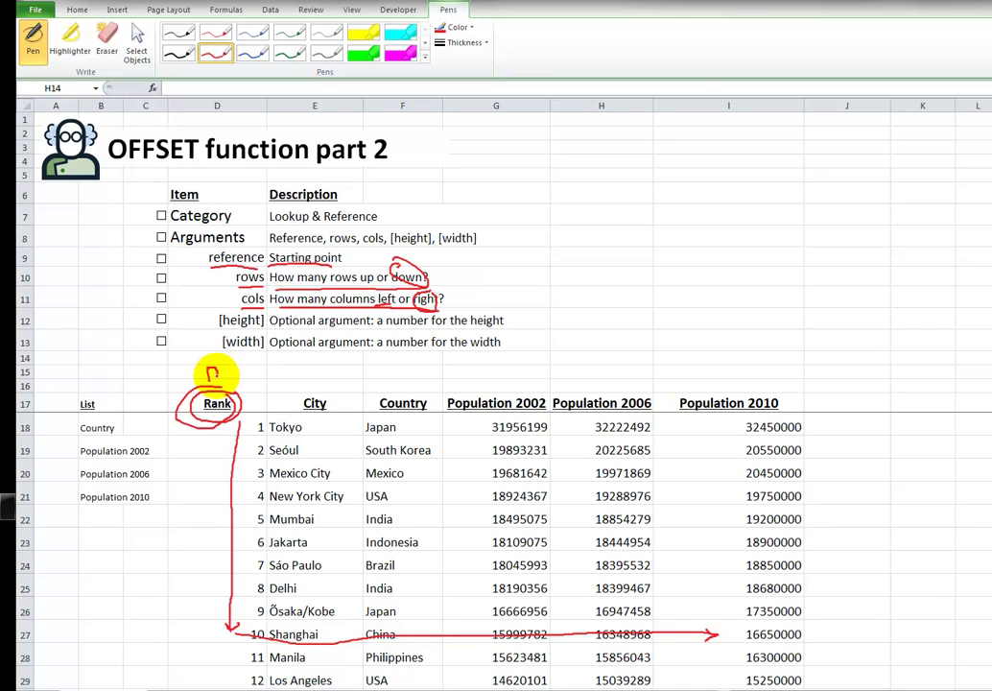
pyautogui.moveTo(213, 374); pyautogui.dragTo(231, 381)
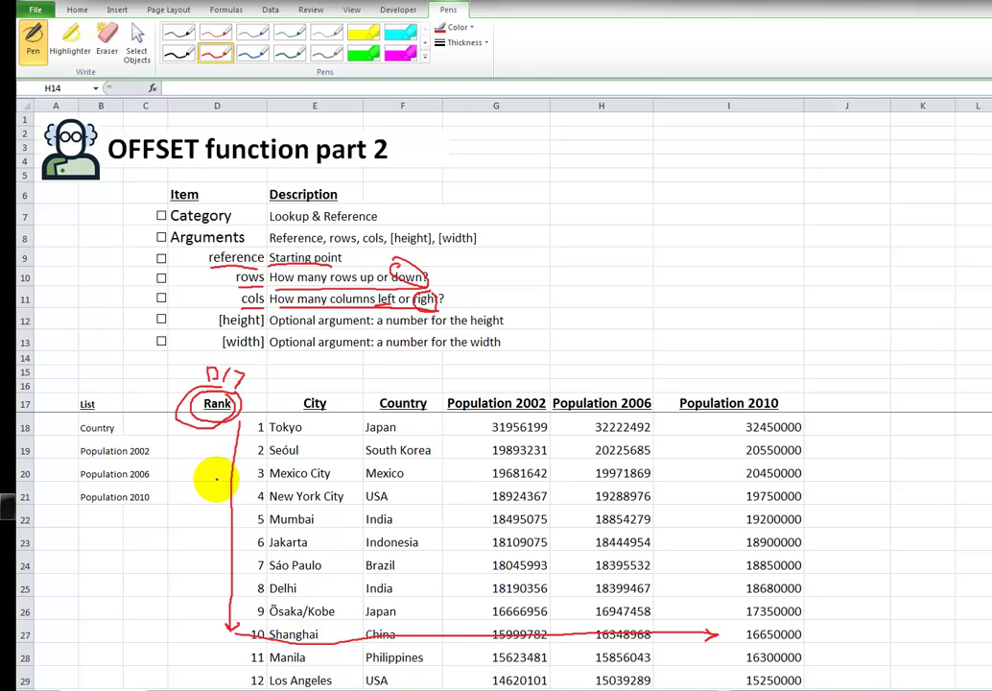
pyautogui.moveTo(215, 480)
pyautogui.mouseDown()
pyautogui.moveTo(188, 505)
pyautogui.moveTo(210, 498)
pyautogui.moveTo(199, 498)
pyautogui.moveTo(217, 516)
pyautogui.moveTo(202, 511)
pyautogui.mouseUp()
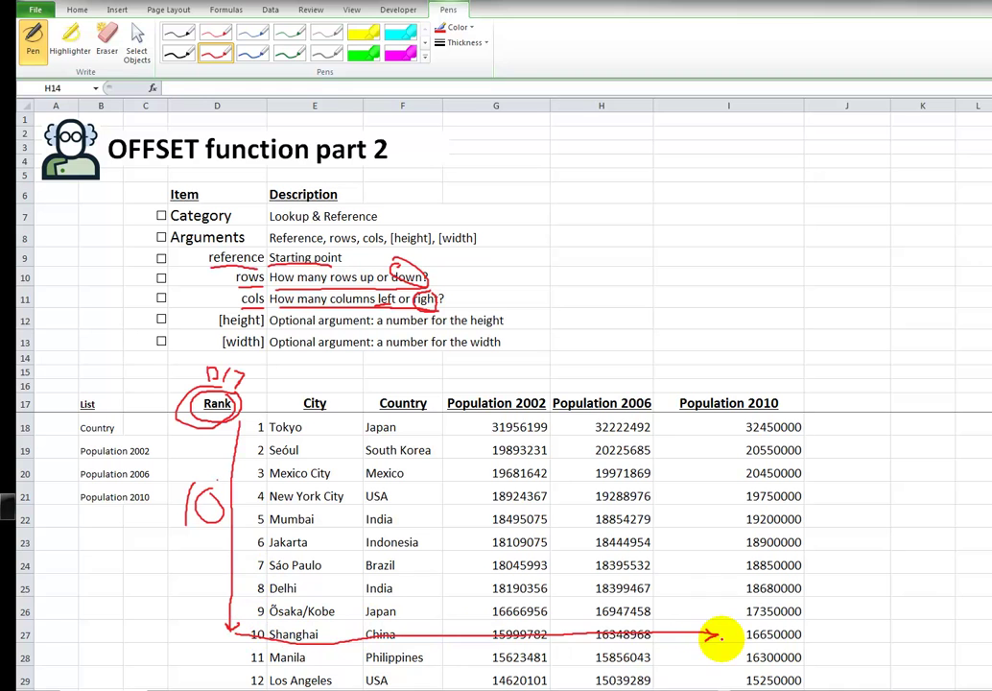
pyautogui.moveTo(799, 623)
pyautogui.mouseDown()
pyautogui.moveTo(795, 646)
pyautogui.moveTo(736, 642)
pyautogui.mouseUp()
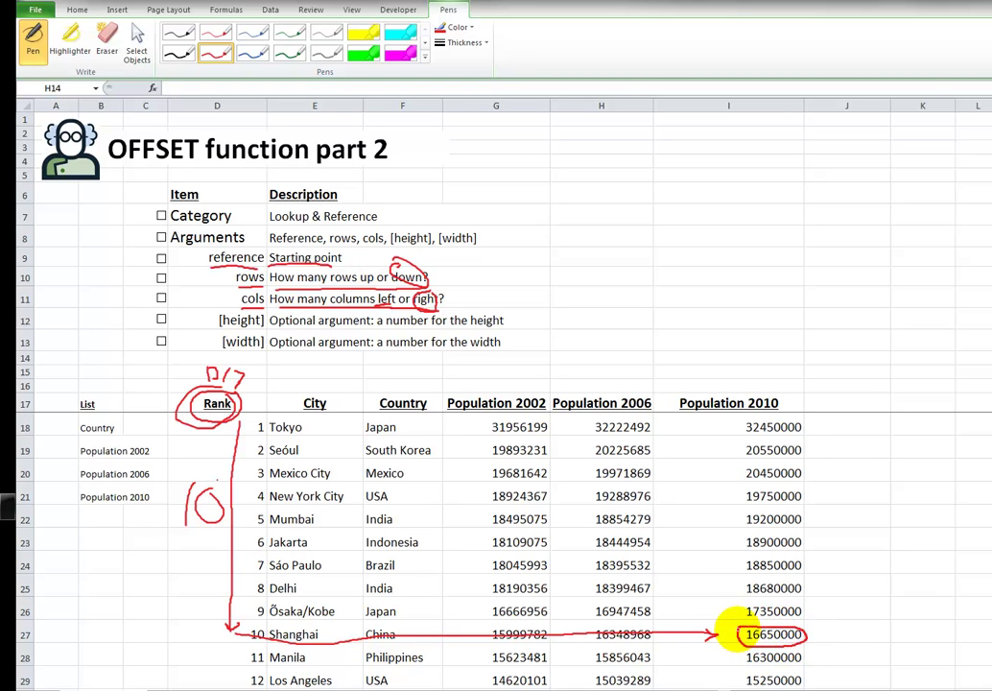
# Return to normal editing, then start and cancel an =offset( formula in H7.
pyautogui.click(78, 11)
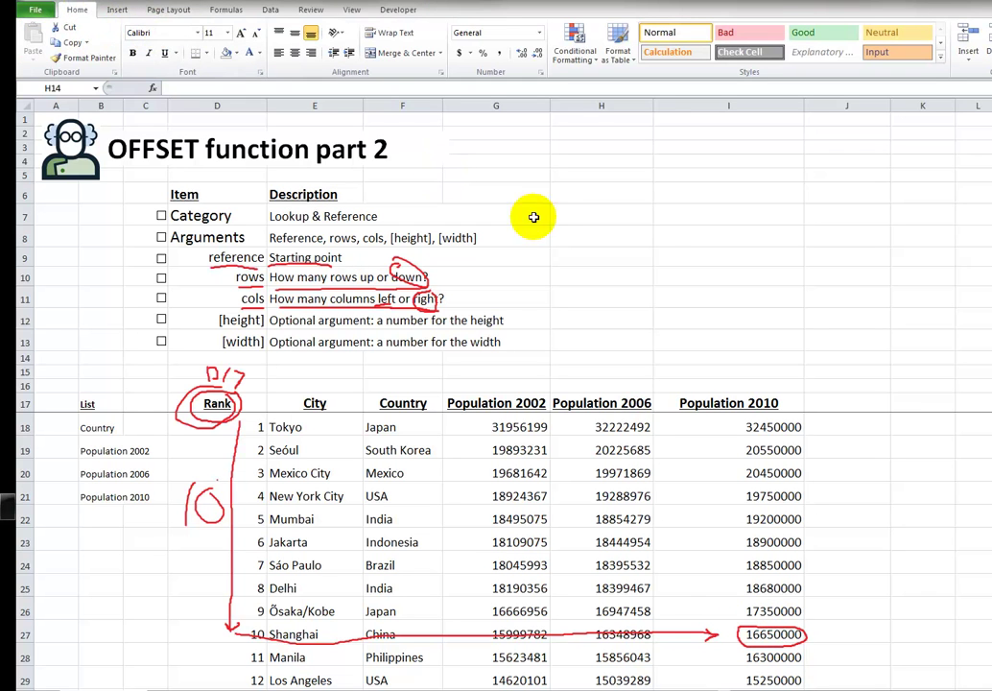
pyautogui.click(615, 242)
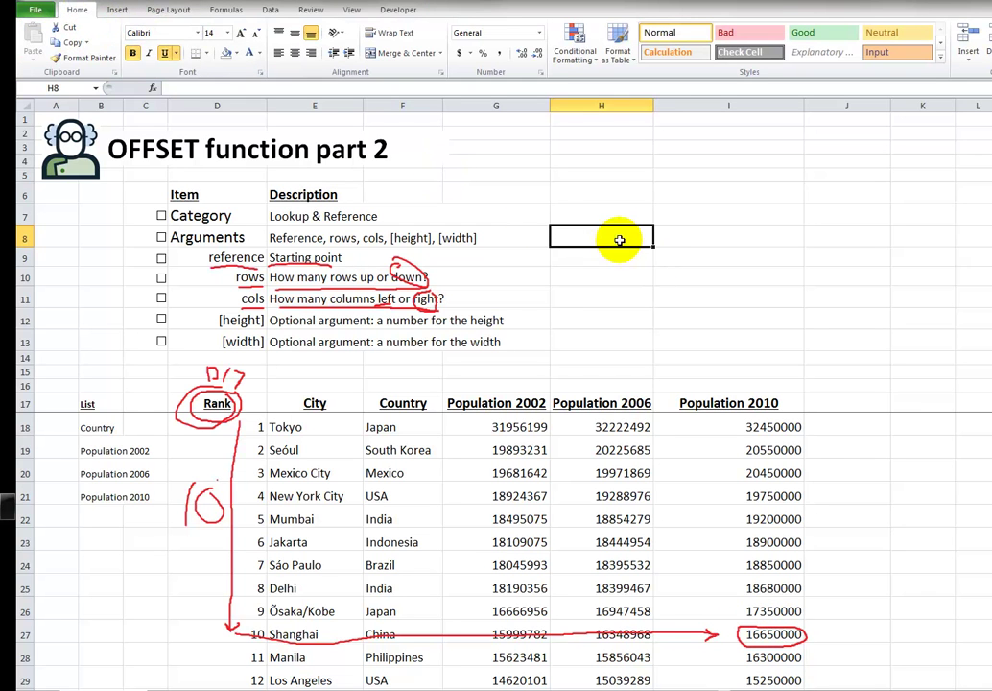
pyautogui.press('Up')
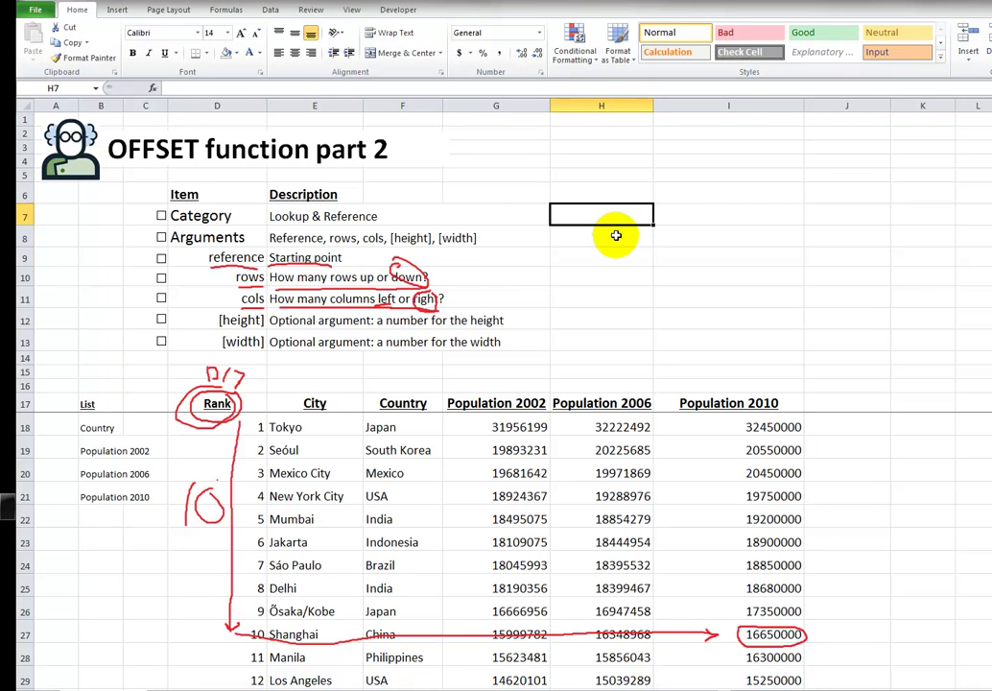
pyautogui.write('=offset')
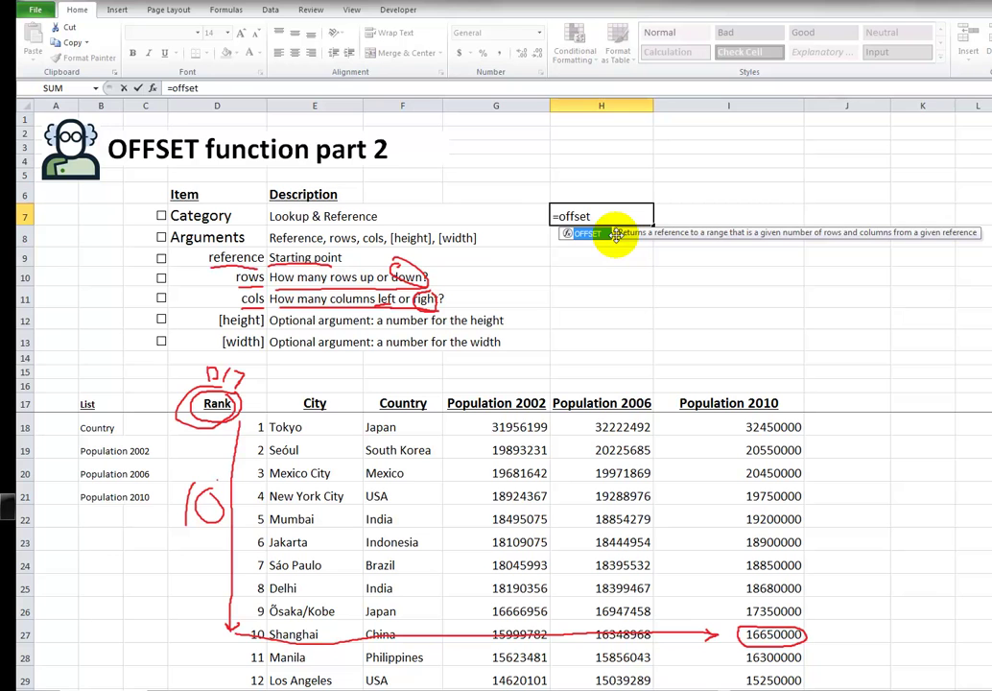
pyautogui.write('(')
pyautogui.press('Escape')
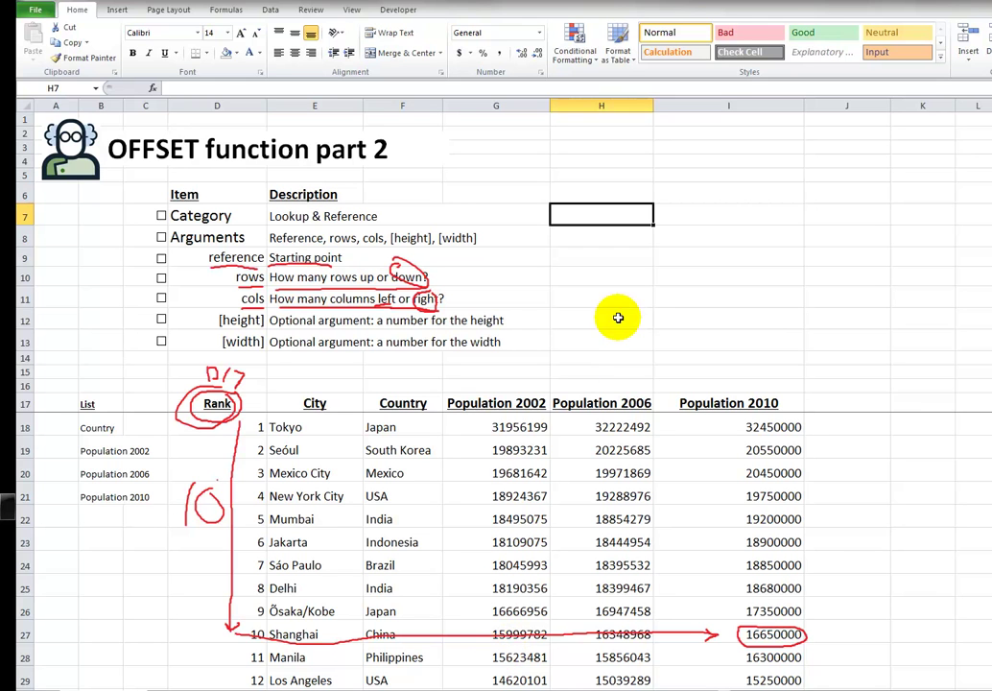
# Tick the [height], [width], reference, rows and cols checkboxes.
pyautogui.click(161, 322)
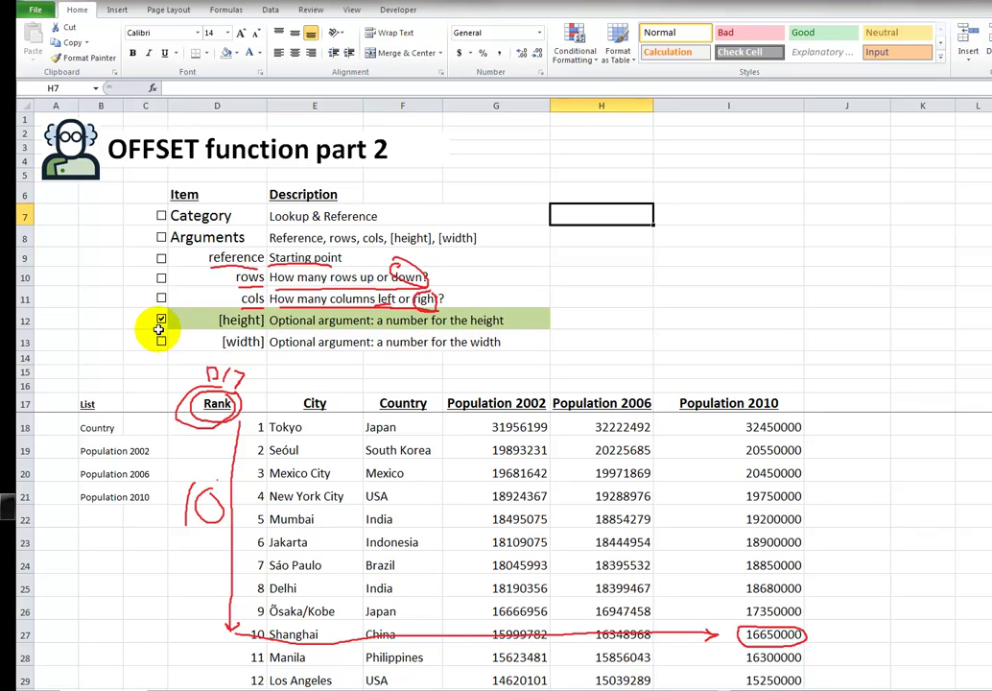
pyautogui.click(161, 341)
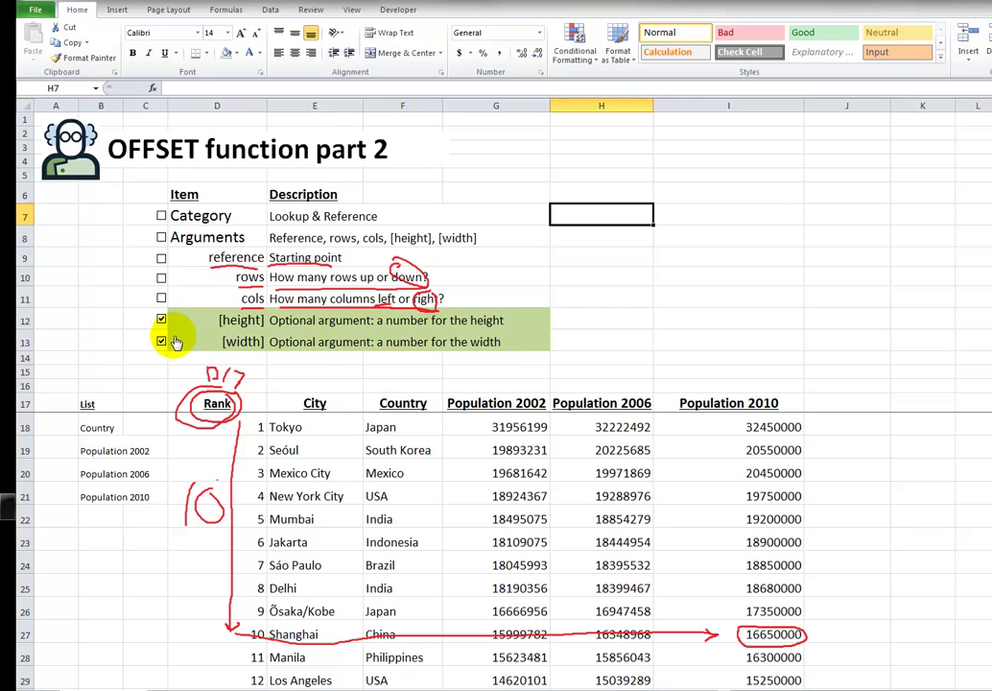
pyautogui.click(161, 259)
pyautogui.click(161, 279)
pyautogui.click(161, 299)
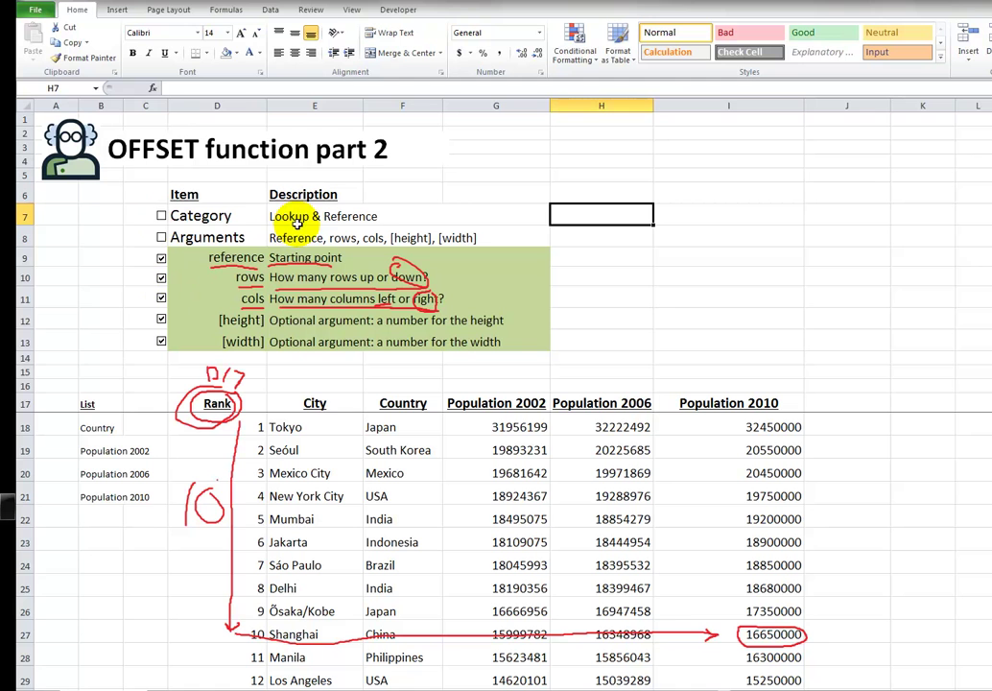
# Tick the Category and Arguments checkboxes, glancing at the Lookup & Reference function list.
pyautogui.click(172, 219)
pyautogui.click(225, 10)
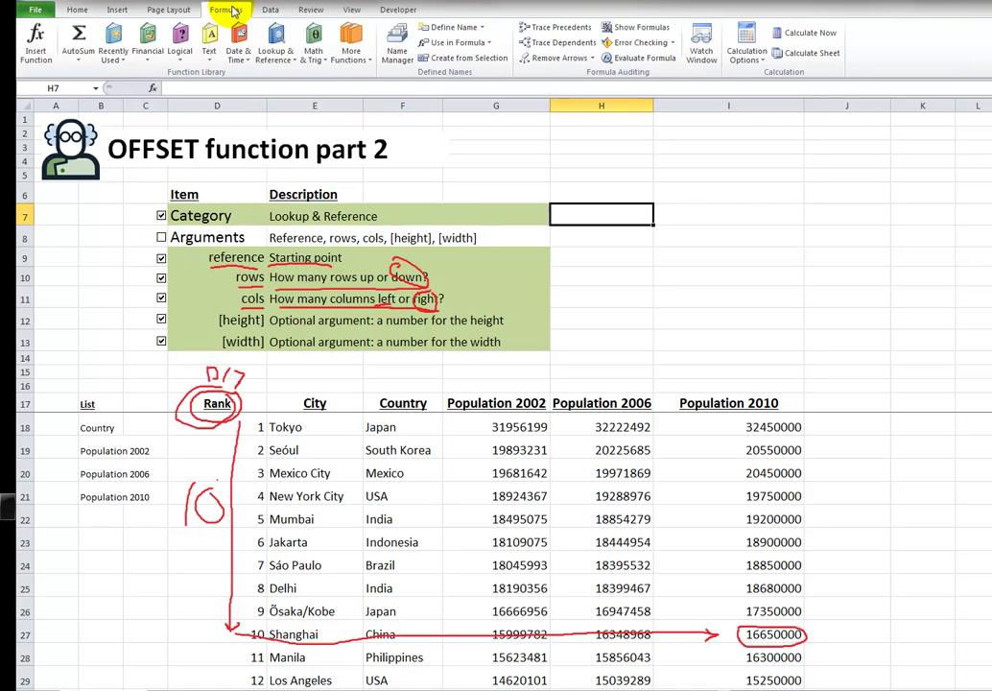
pyautogui.click(279, 57)
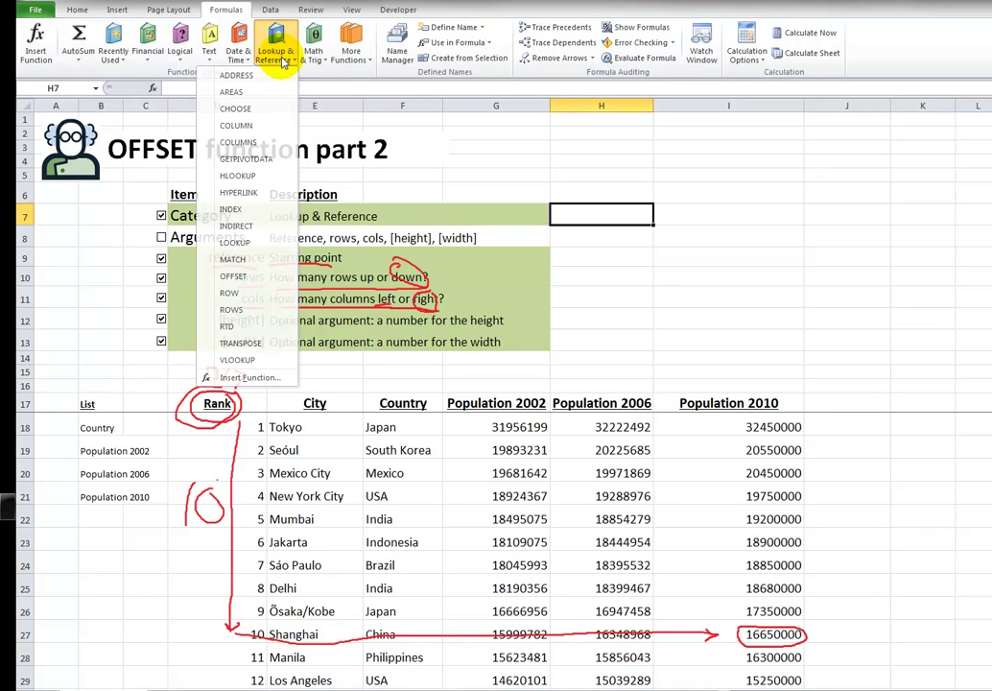
pyautogui.click(278, 57)
pyautogui.click(161, 240)
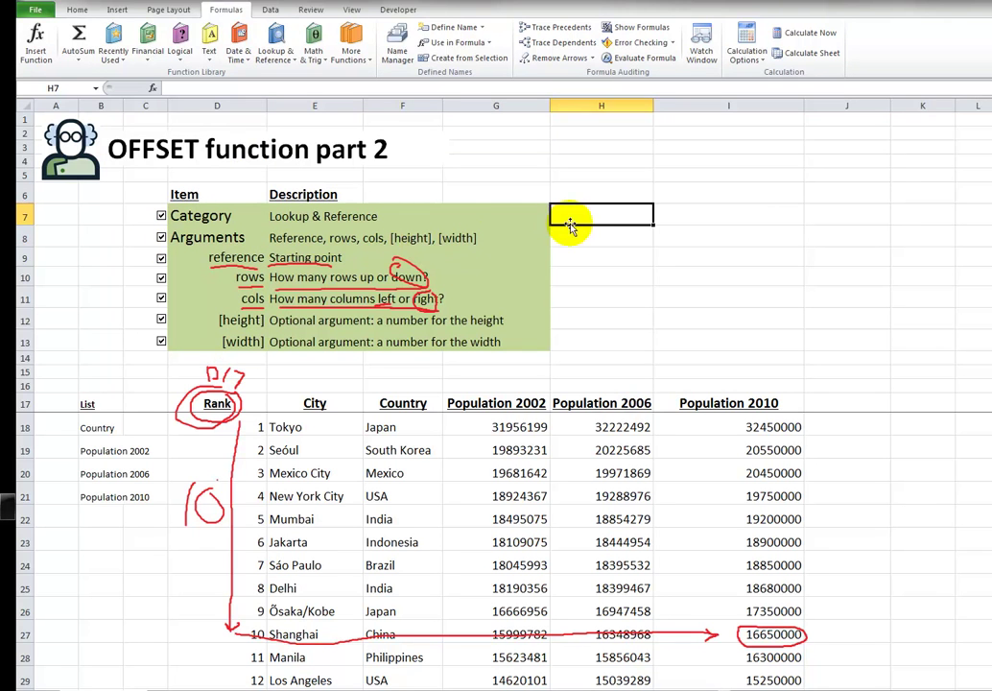
# Enter =offset($D$17,10,3,1,3) in H7, returning Shanghai's 2006 population 16348968.
pyautogui.write('=off')
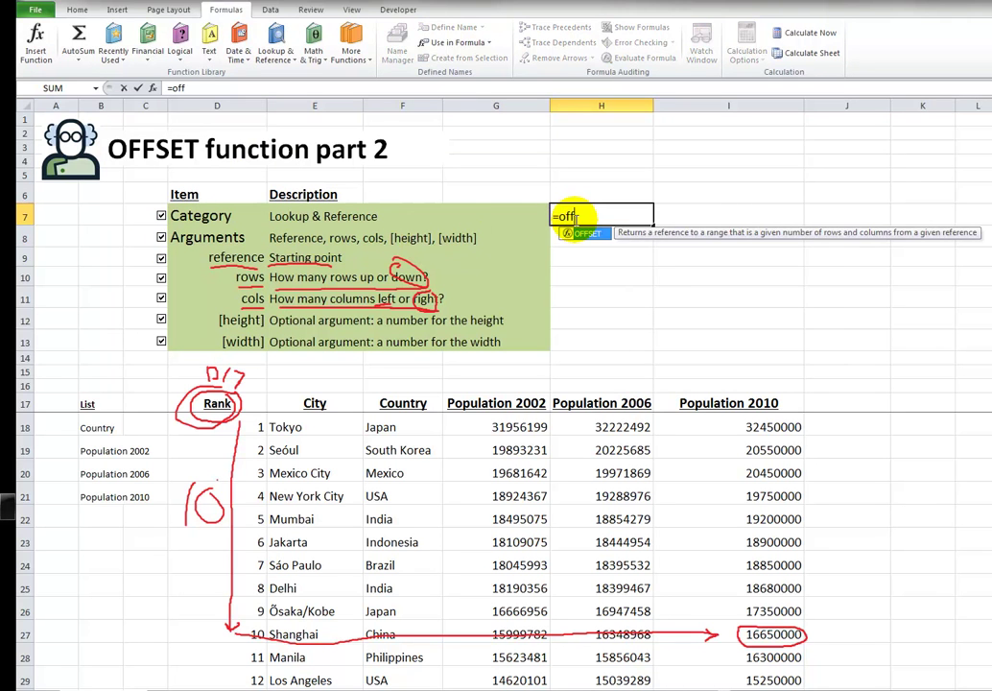
pyautogui.write('set(')
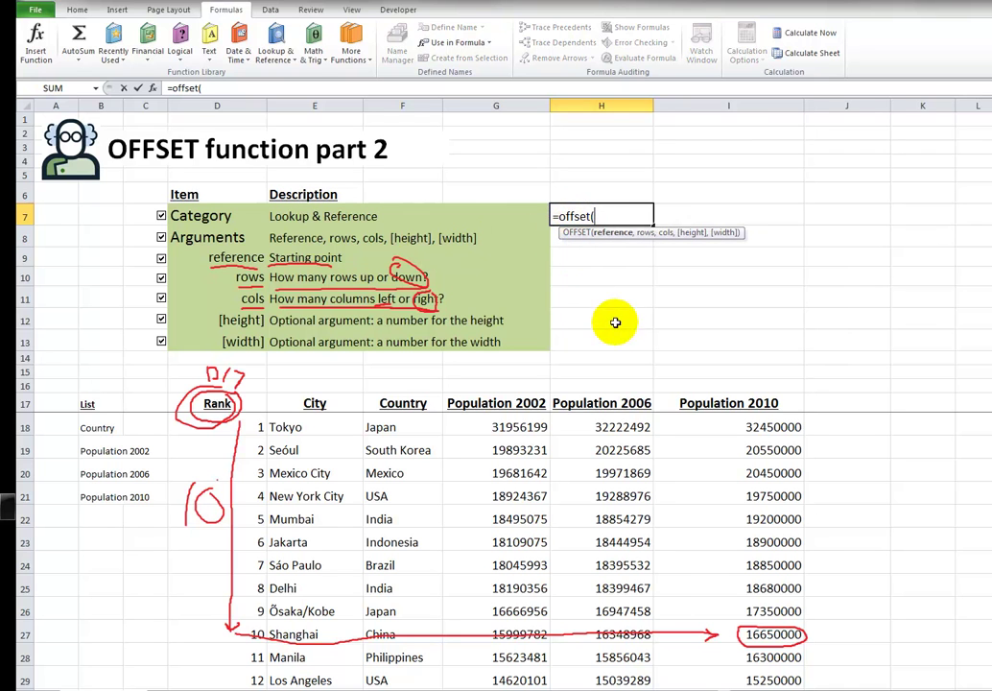
pyautogui.click(259, 398)
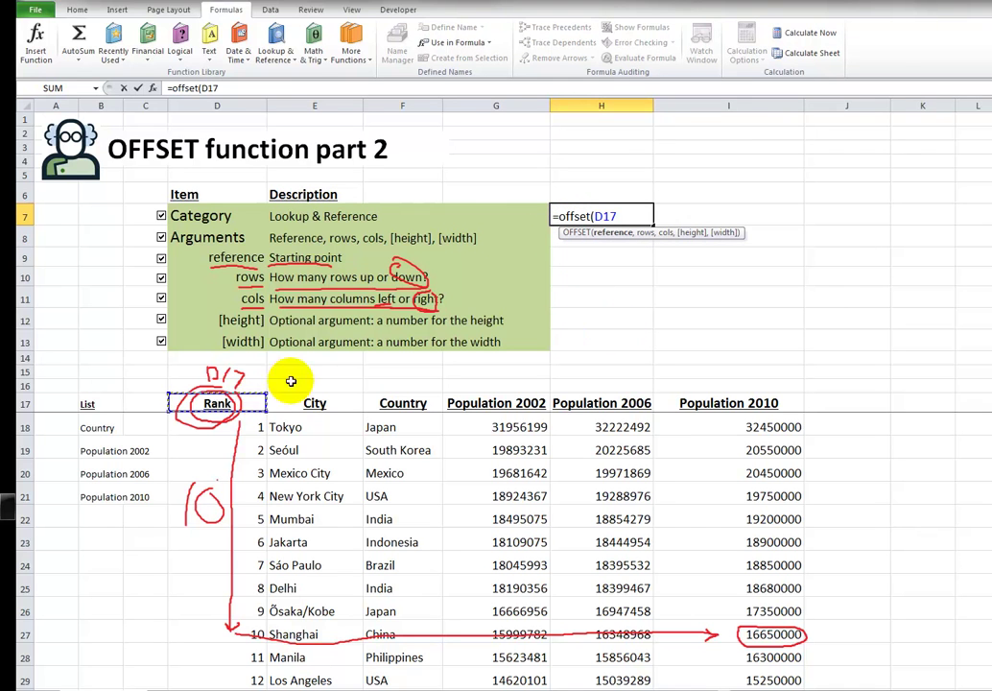
pyautogui.press('F4')
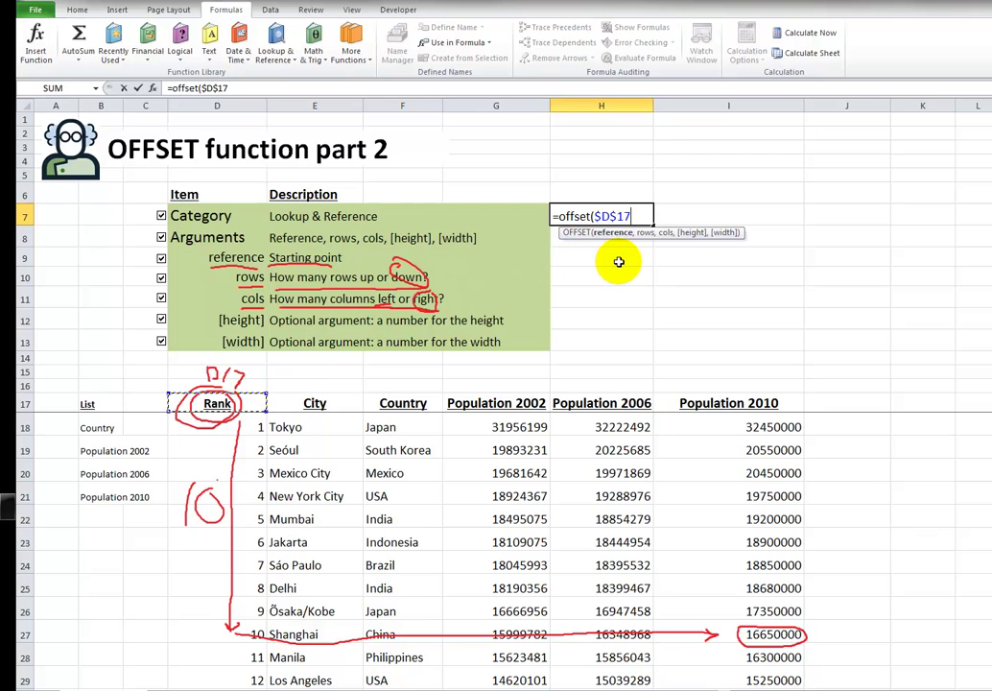
pyautogui.write(',10,3,1')
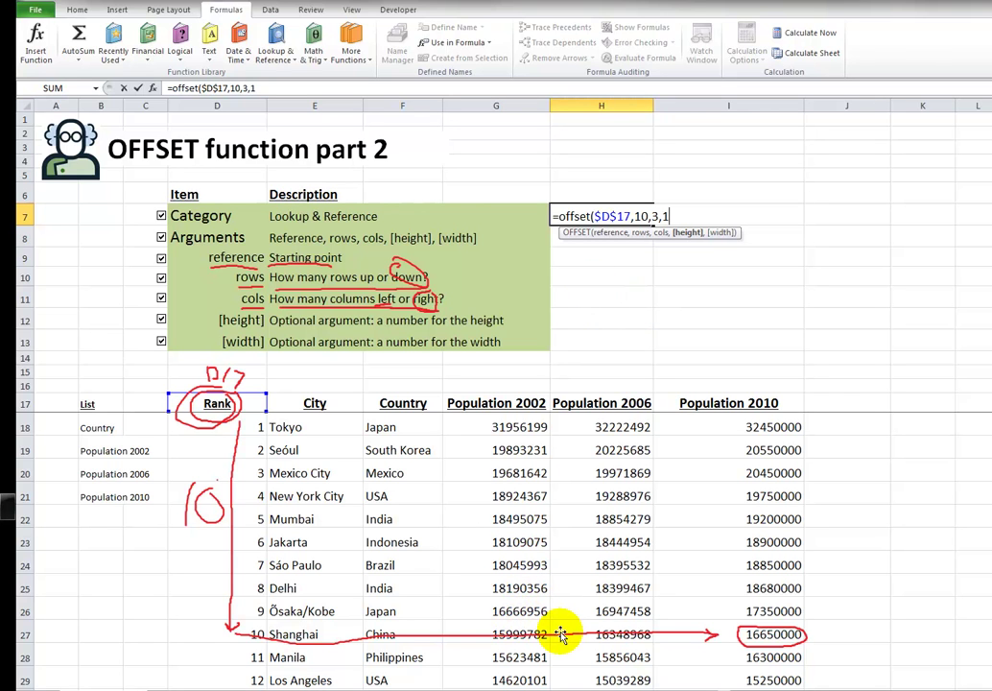
pyautogui.write(')')
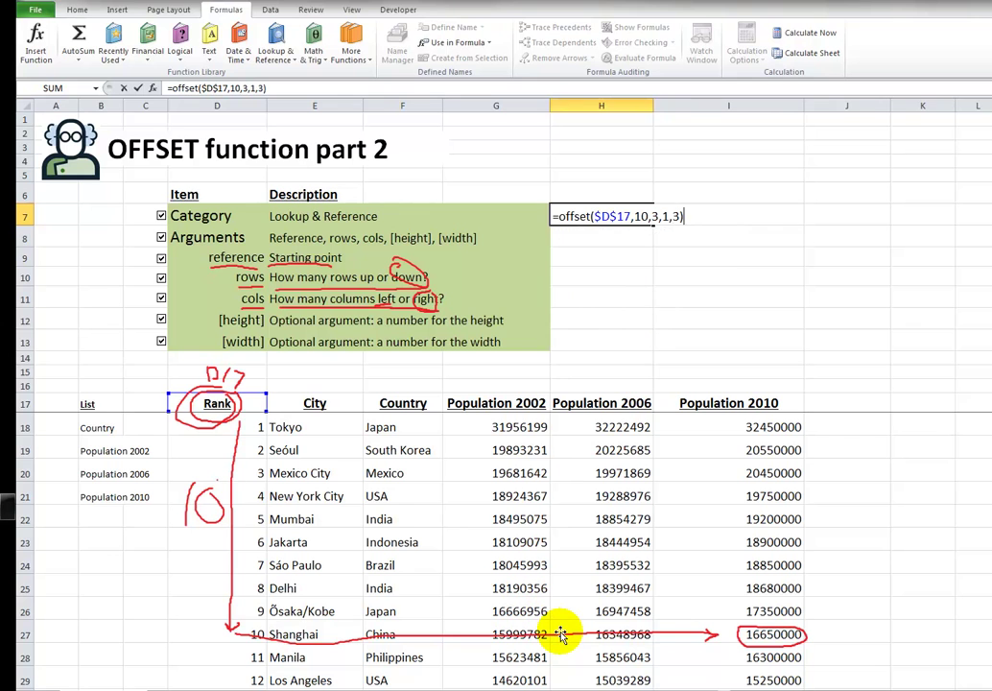
pyautogui.press('Return')
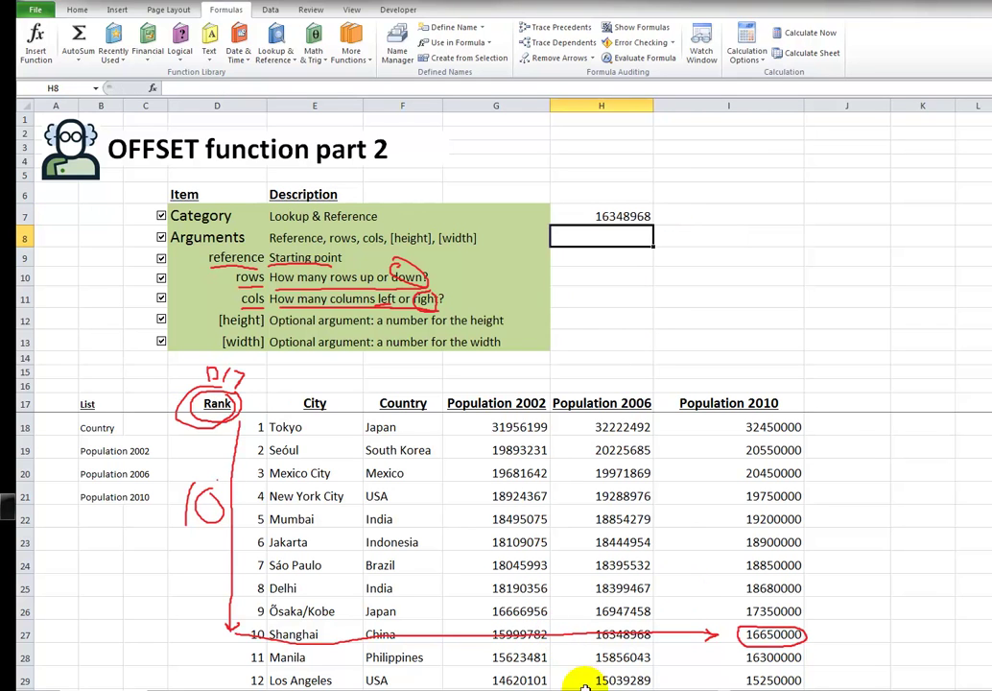
# Compare G27:I27 with H7 and evaluate its OFFSET part with F9, then restore the formula.
pyautogui.moveTo(480, 634); pyautogui.dragTo(731, 636)
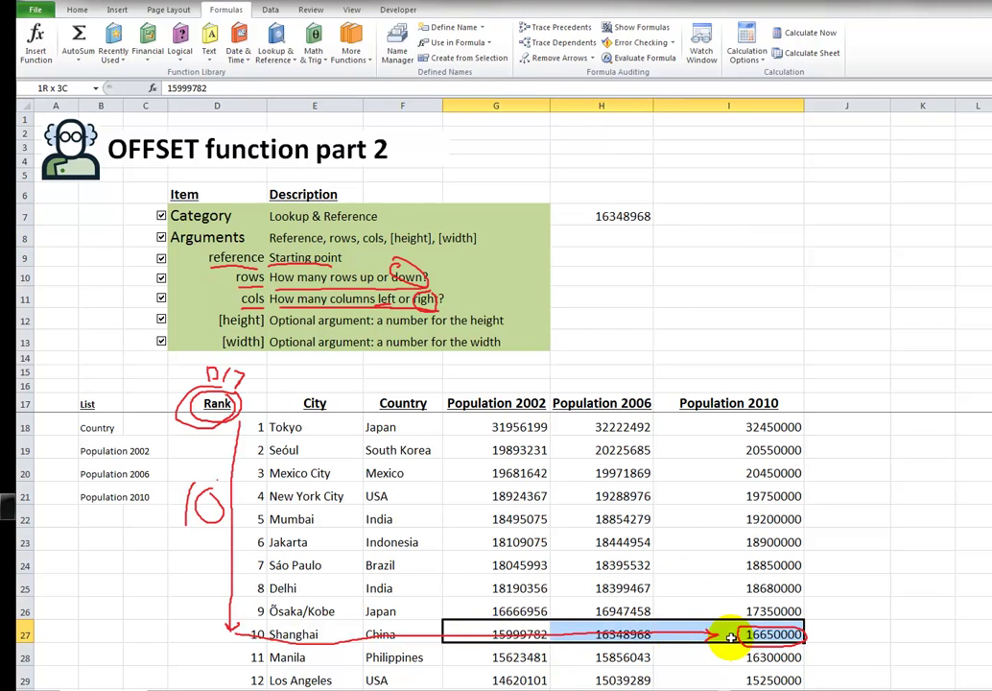
pyautogui.click(619, 216)
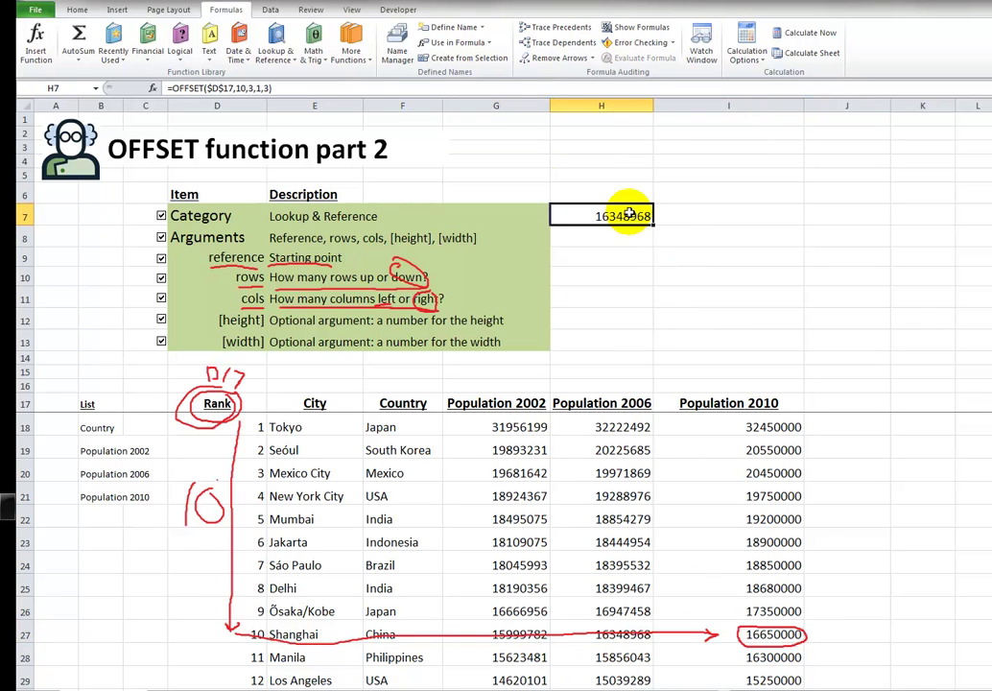
pyautogui.moveTo(173, 88); pyautogui.dragTo(338, 99)
pyautogui.press('F9')
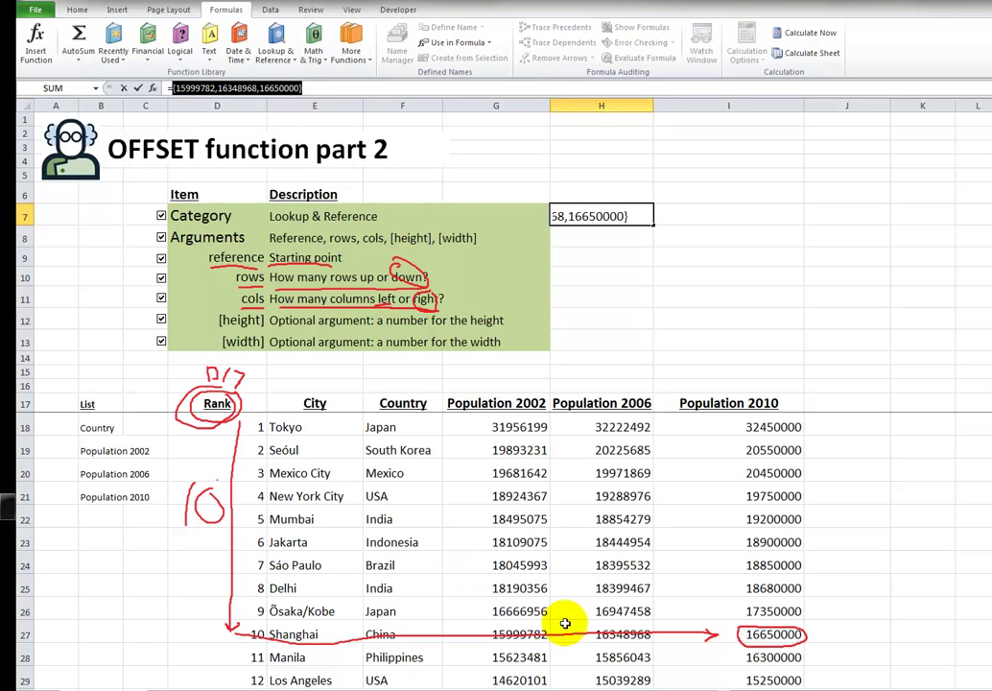
pyautogui.press('Escape')
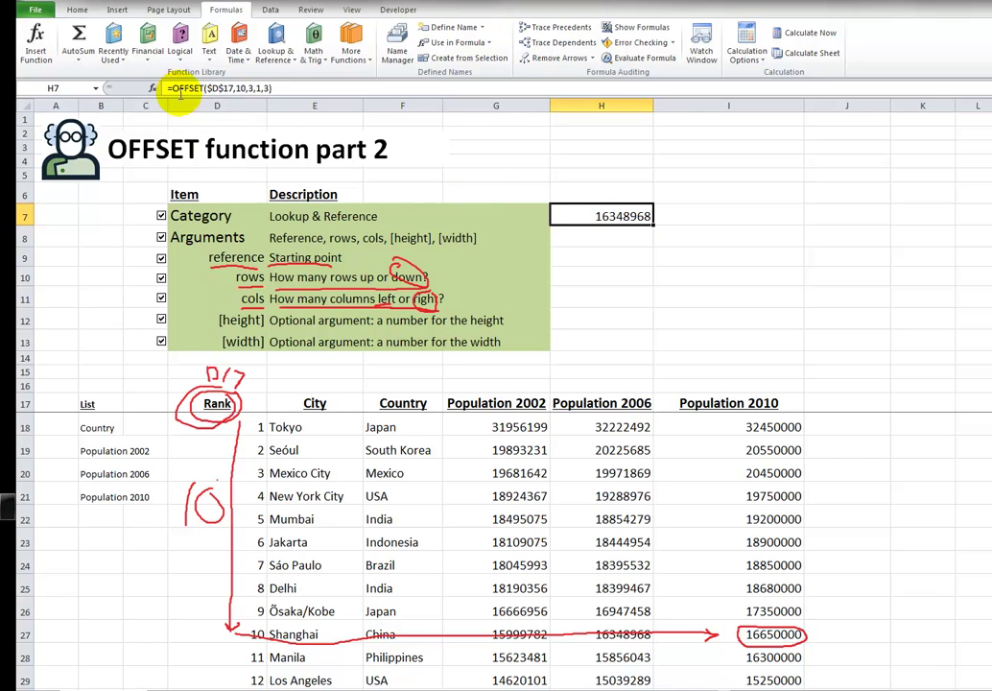
# Wrap H7's formula as =AVERAGE(OFFSET($D$17,10,3,1,3)), giving 16332916.67.
pyautogui.press('F2')
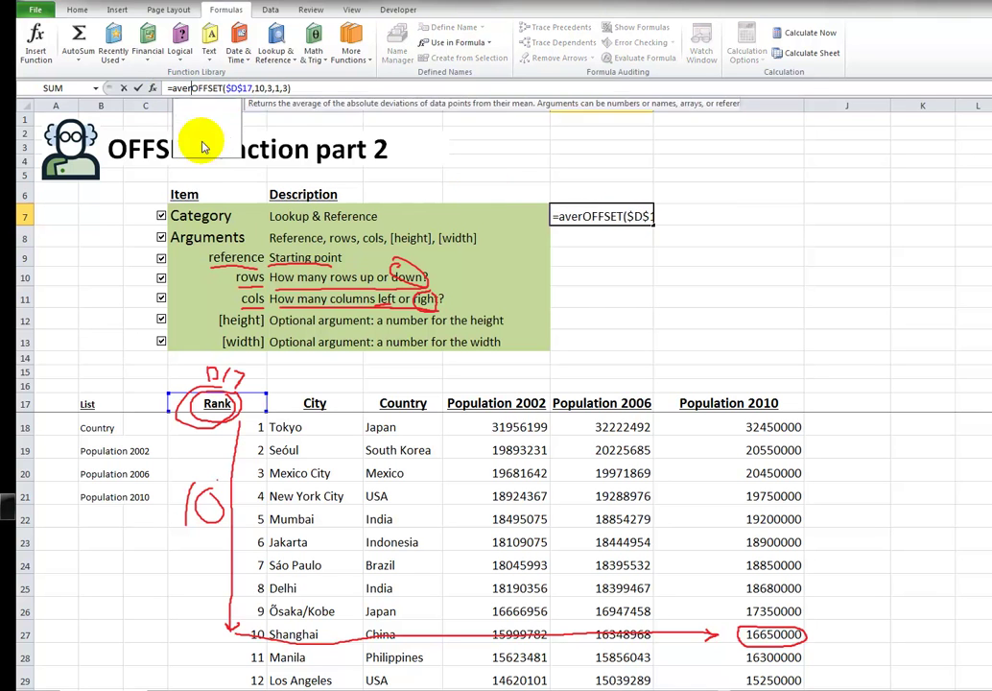
pyautogui.write('age(')
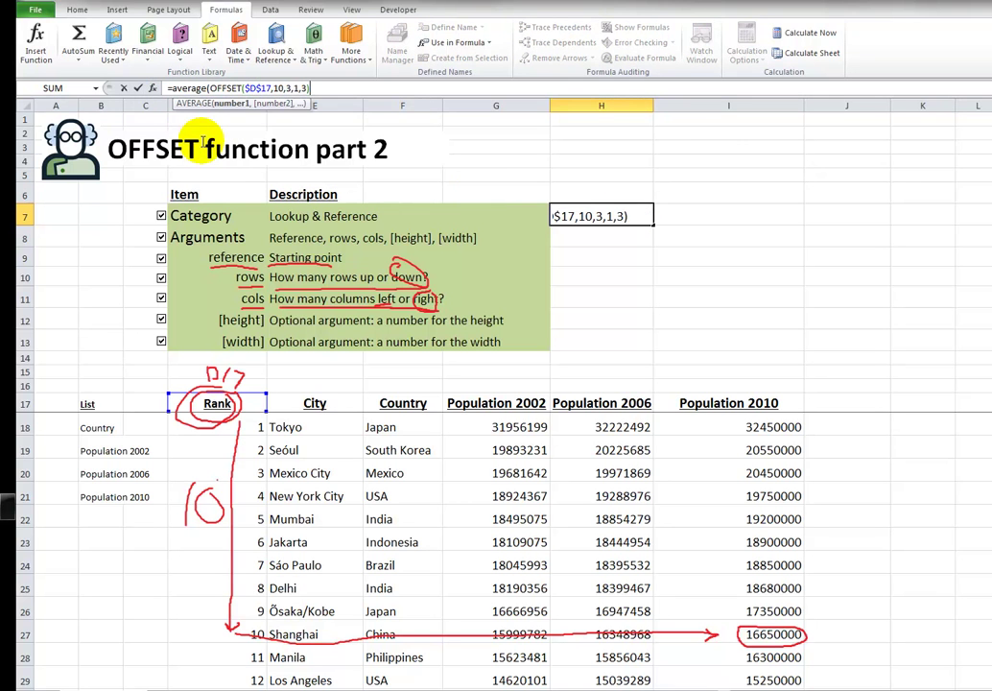
pyautogui.write(')')
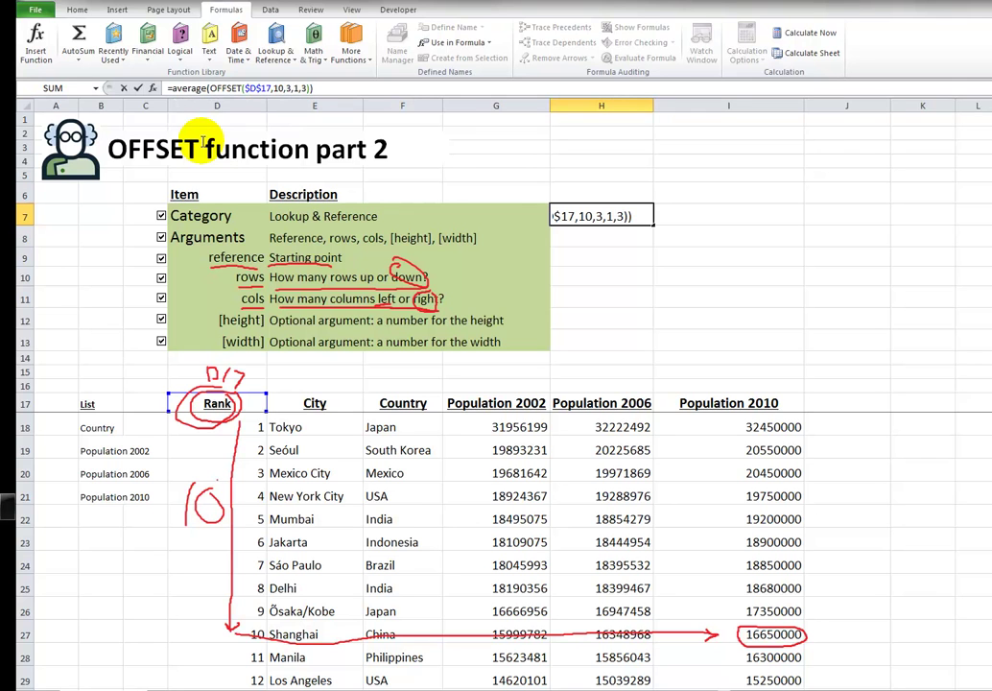
pyautogui.press('Return')
pyautogui.press('Up')
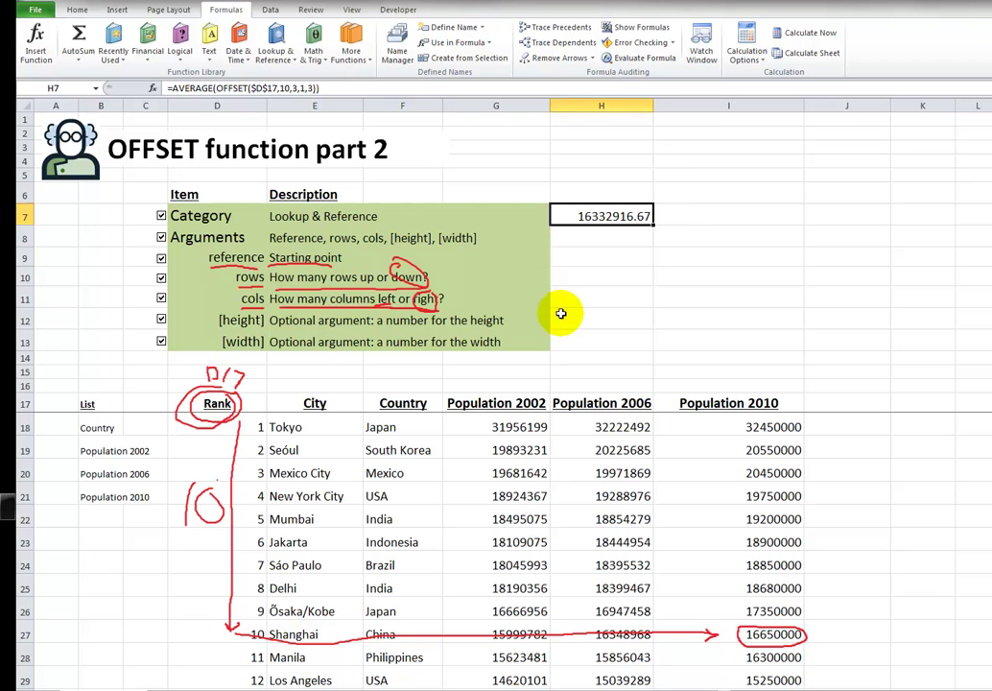
# Enter =average(G27:I27) in I8 as a check against H7.
pyautogui.click(691, 218)
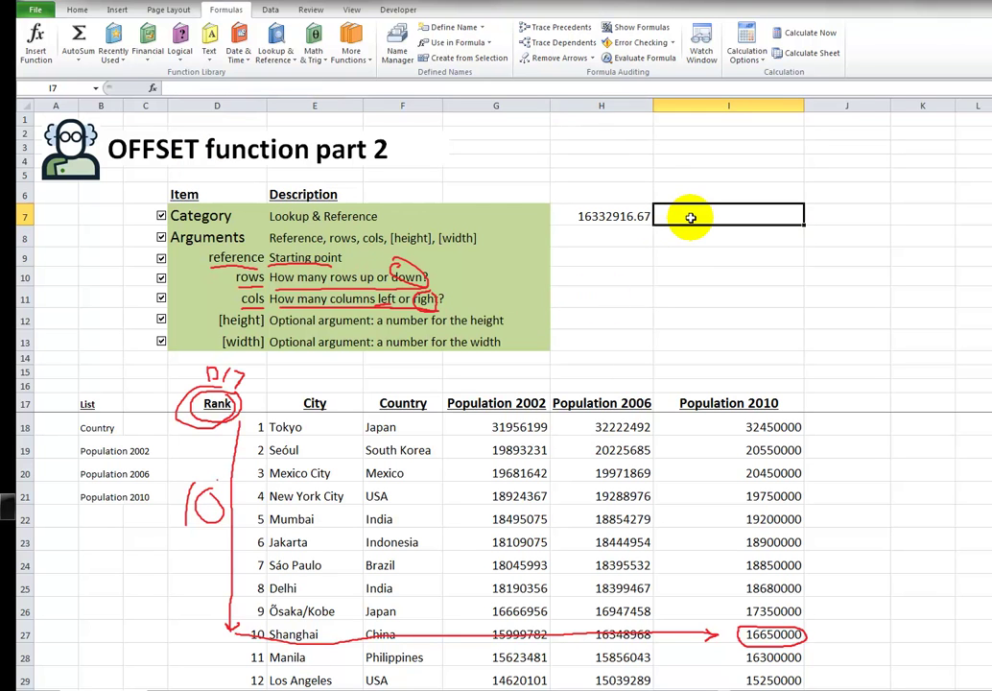
pyautogui.press('Down')
pyautogui.write('=av')
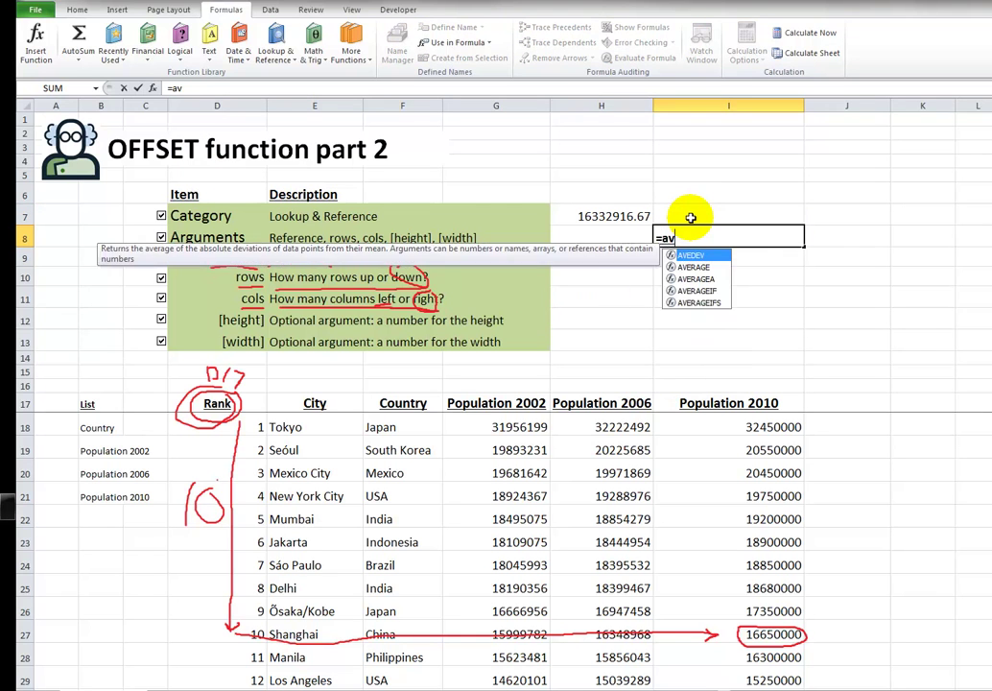
pyautogui.write('erage(')
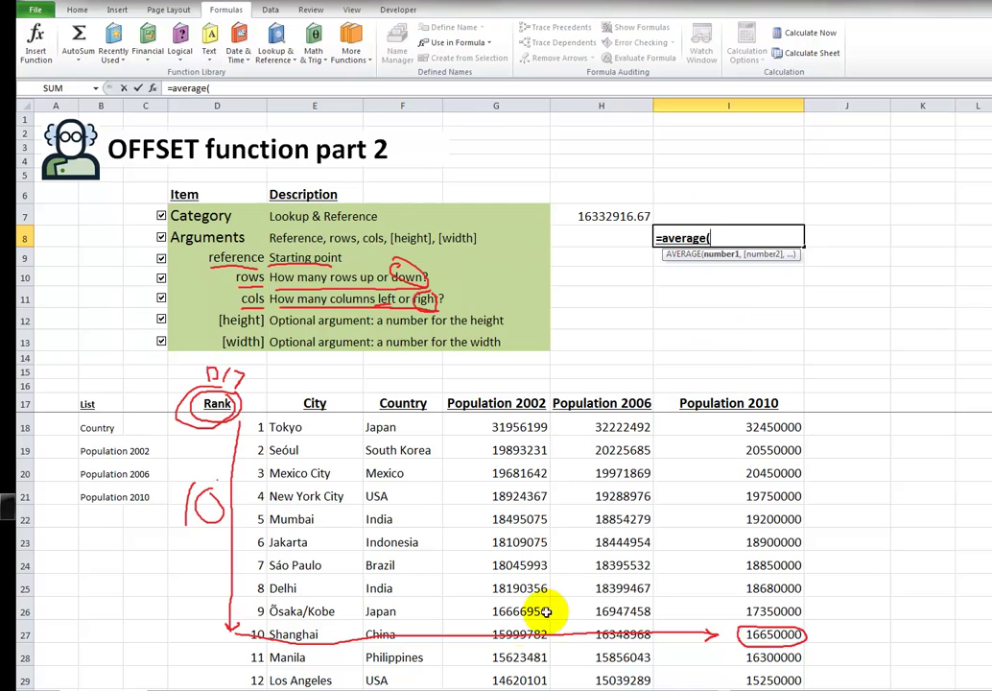
pyautogui.moveTo(485, 635); pyautogui.dragTo(701, 636)
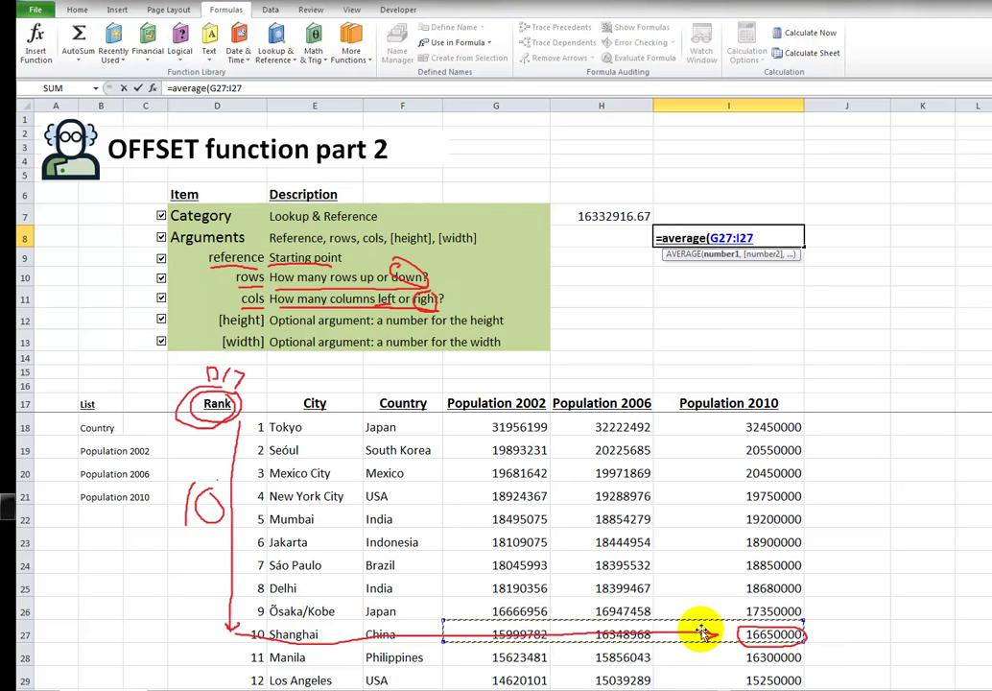
pyautogui.write(')')
pyautogui.press('Return')
pyautogui.press('Up')
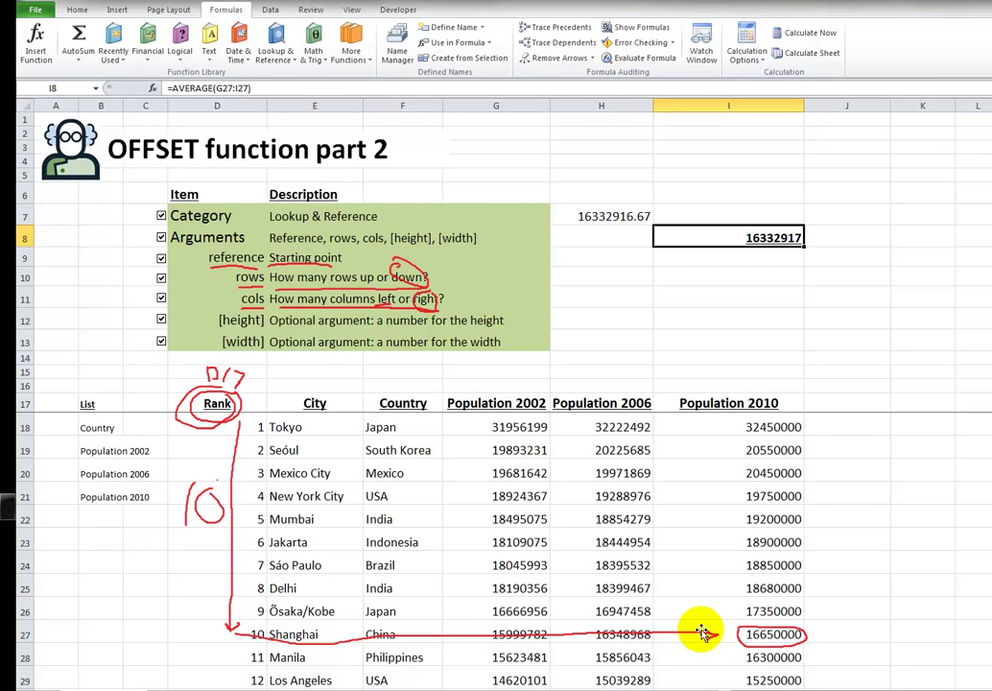
# Copy H7's number format onto I8 with Format Painter.
pyautogui.click(612, 218)
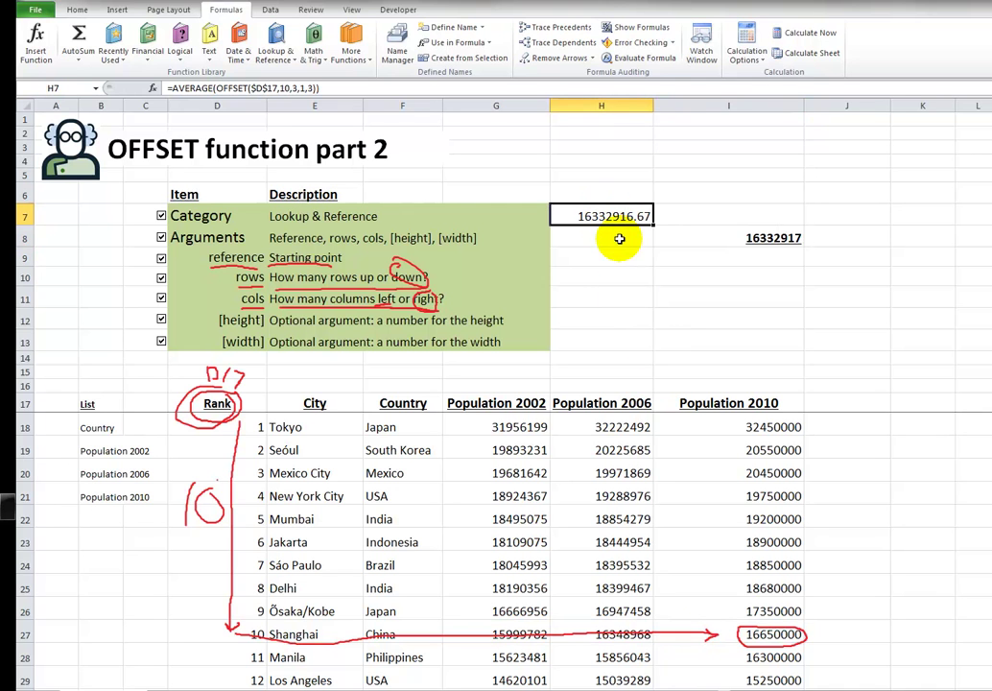
pyautogui.click(77, 10)
pyautogui.click(88, 55)
pyautogui.click(761, 240)
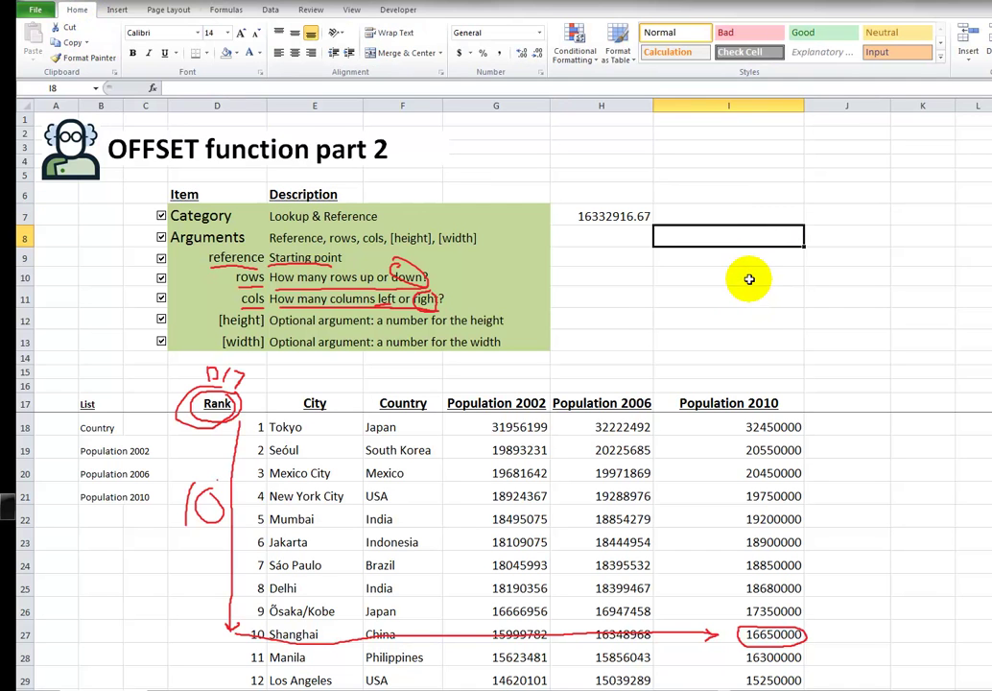
pyautogui.click(726, 316)
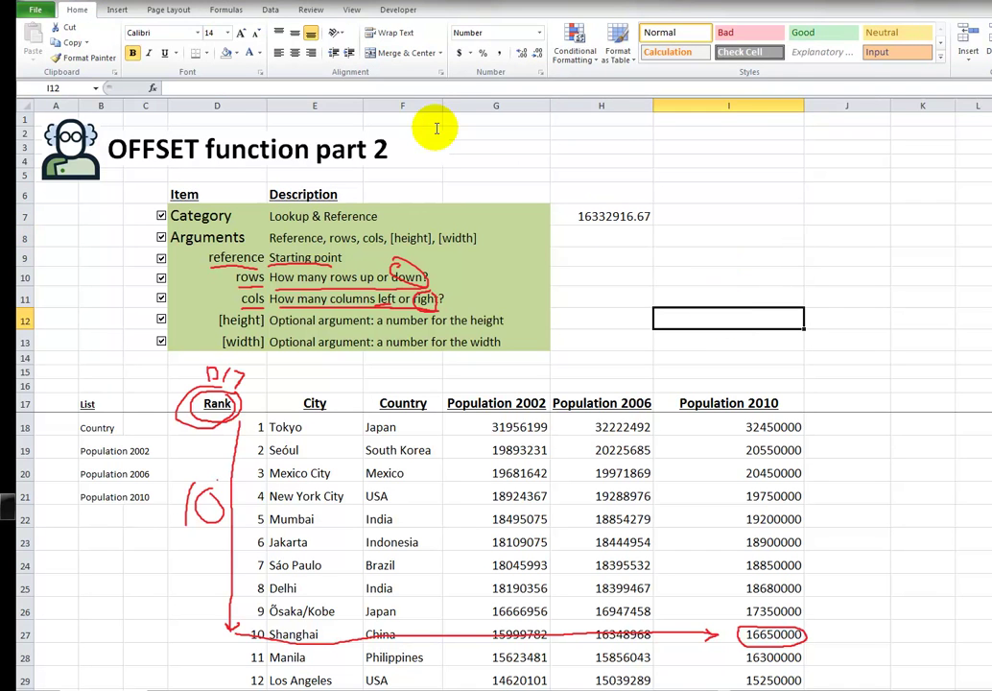
# Insert a Combo Box form control drawn beside row 9 in column H.
pyautogui.click(397, 10)
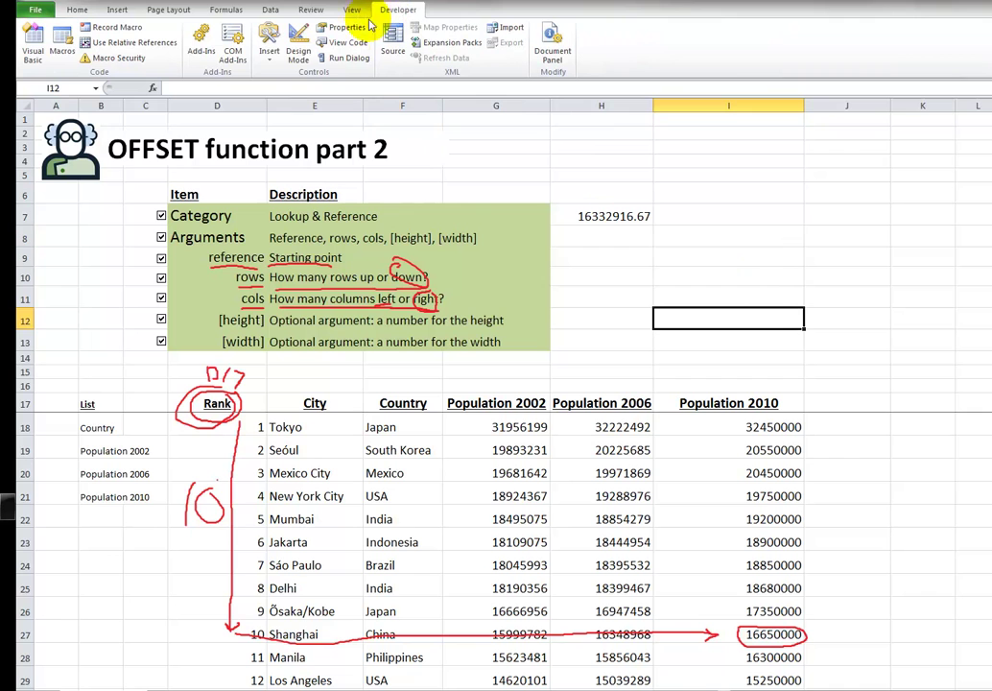
pyautogui.click(269, 52)
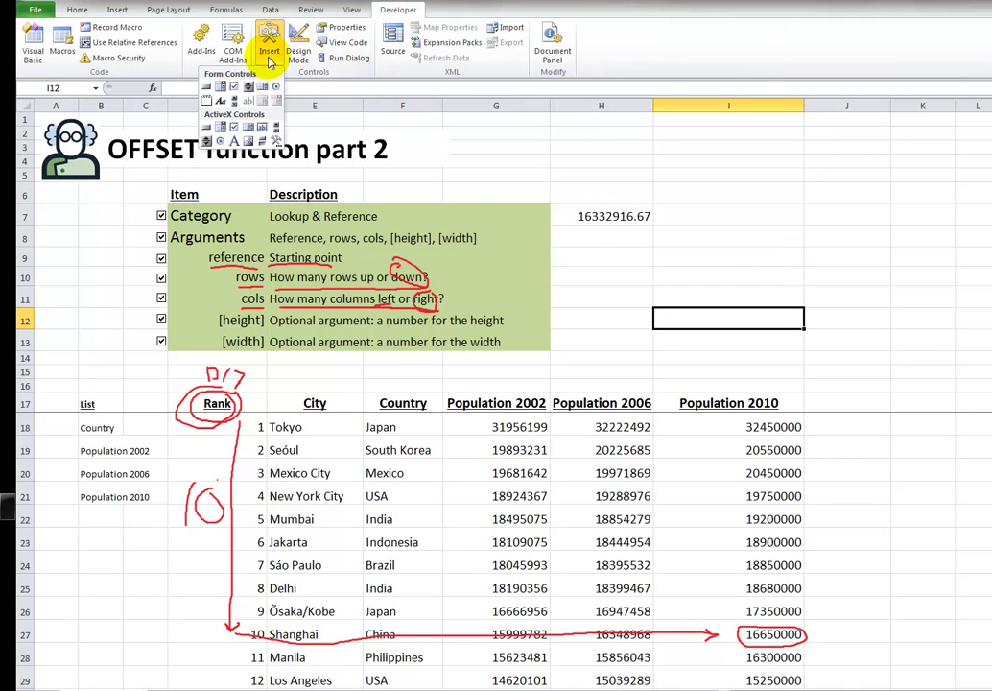
pyautogui.click(221, 86)
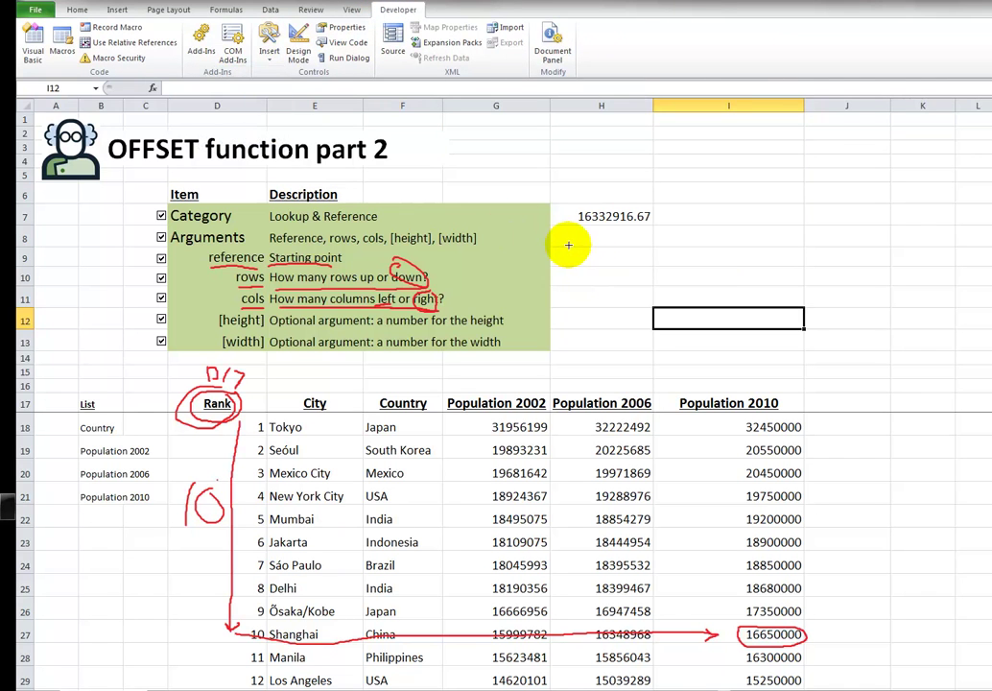
pyautogui.moveTo(564, 248); pyautogui.dragTo(649, 277)
# Set the combo box's input range to $E$18:$E$117 and cell link to $H$10.
pyautogui.rightClick(635, 263)
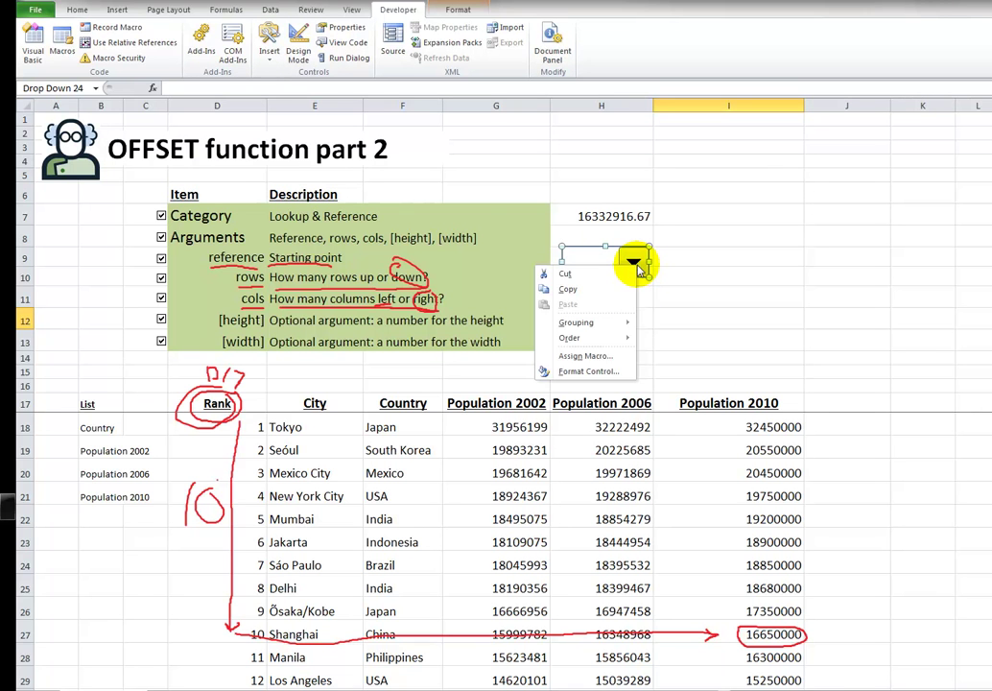
pyautogui.click(625, 434)
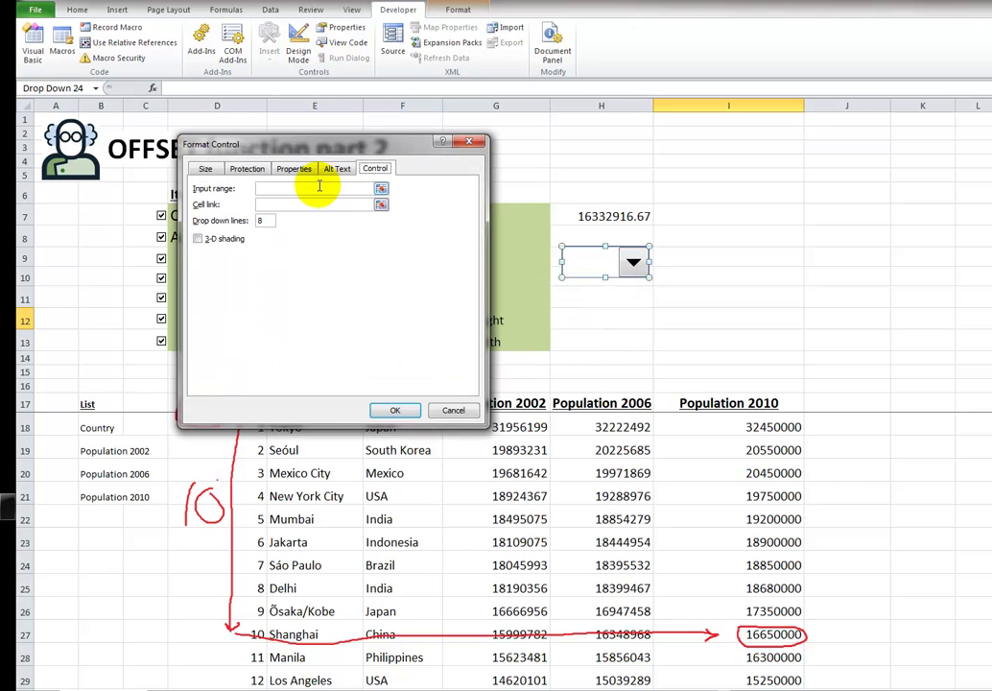
pyautogui.moveTo(389, 145); pyautogui.dragTo(355, 55)
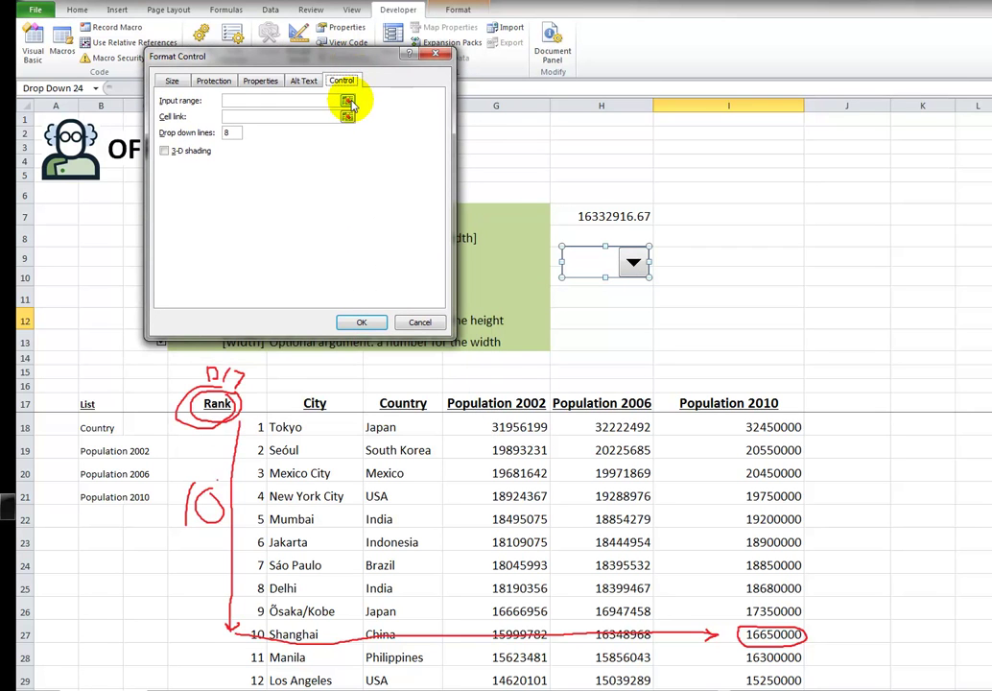
pyautogui.click(347, 102)
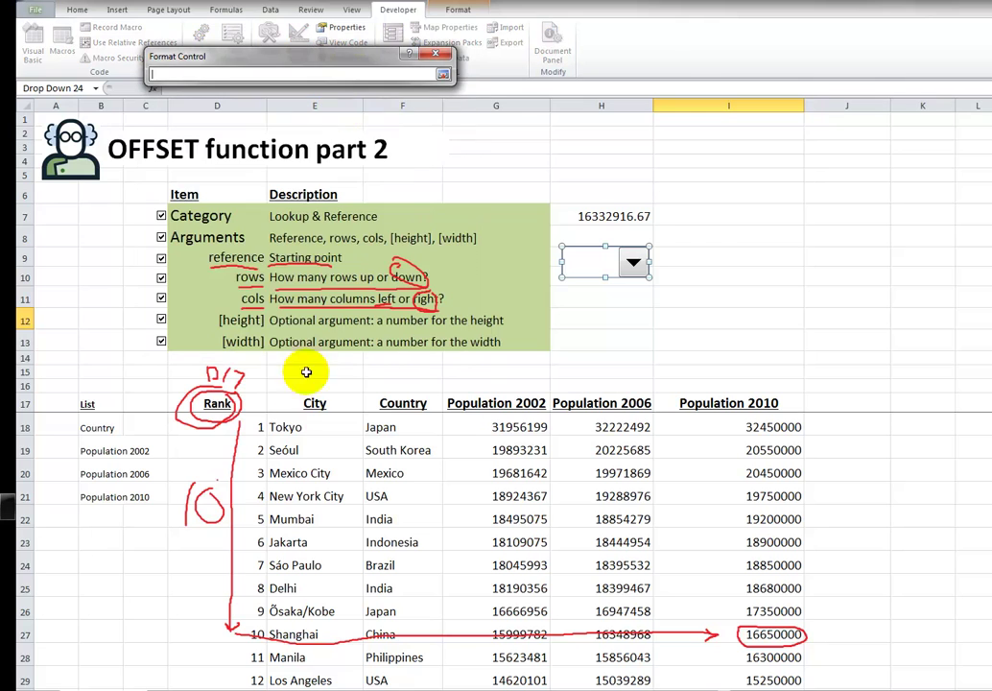
pyautogui.moveTo(298, 422); pyautogui.dragTo(283, 663)
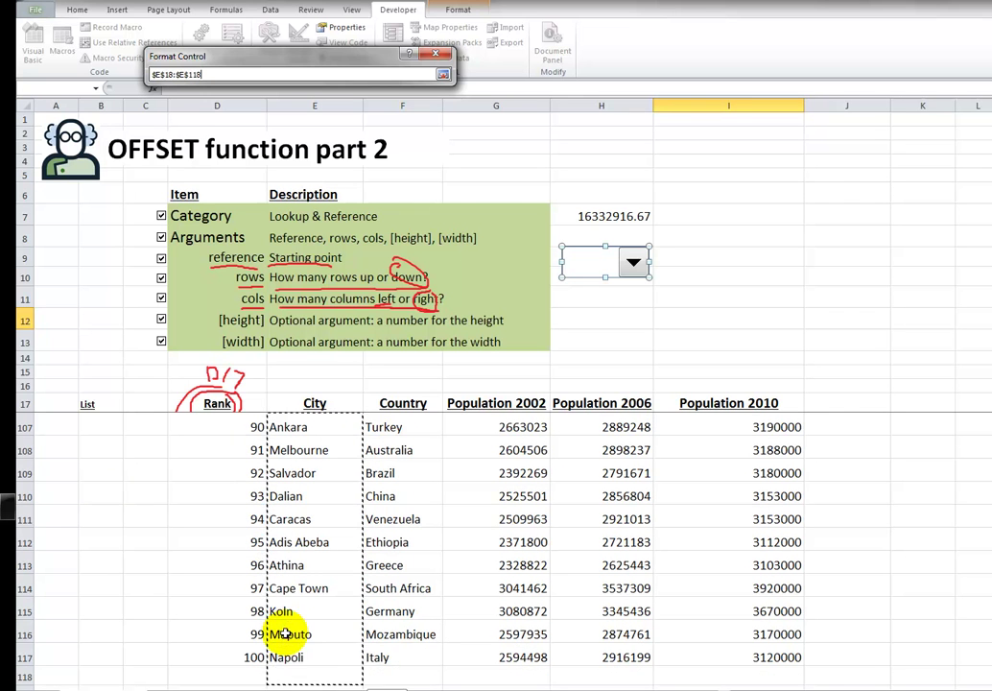
pyautogui.click(443, 75)
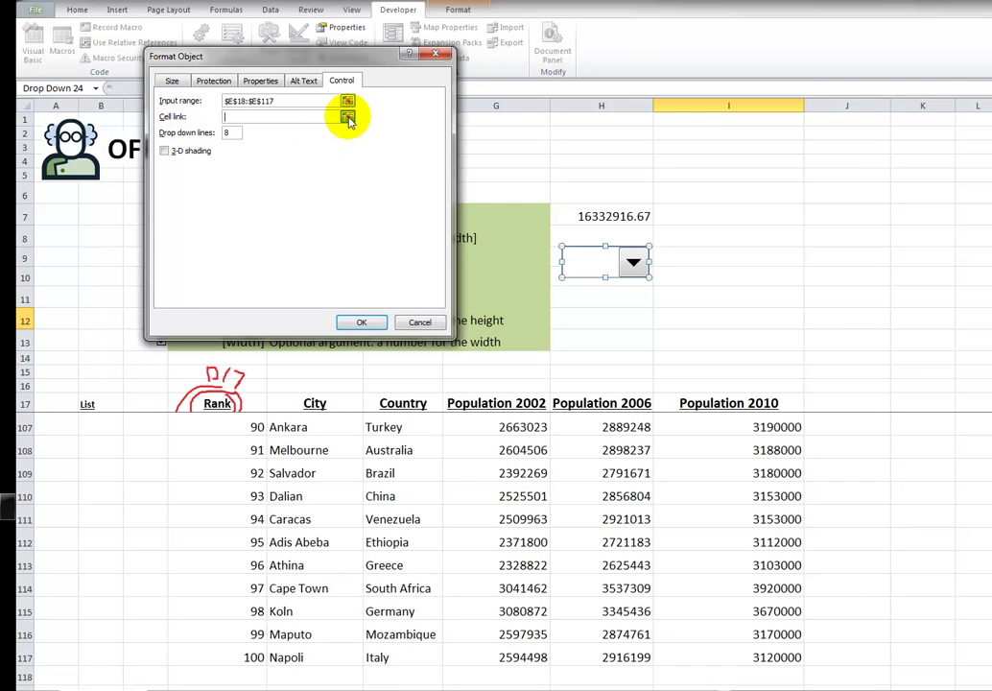
pyautogui.click(347, 116)
pyautogui.click(630, 283)
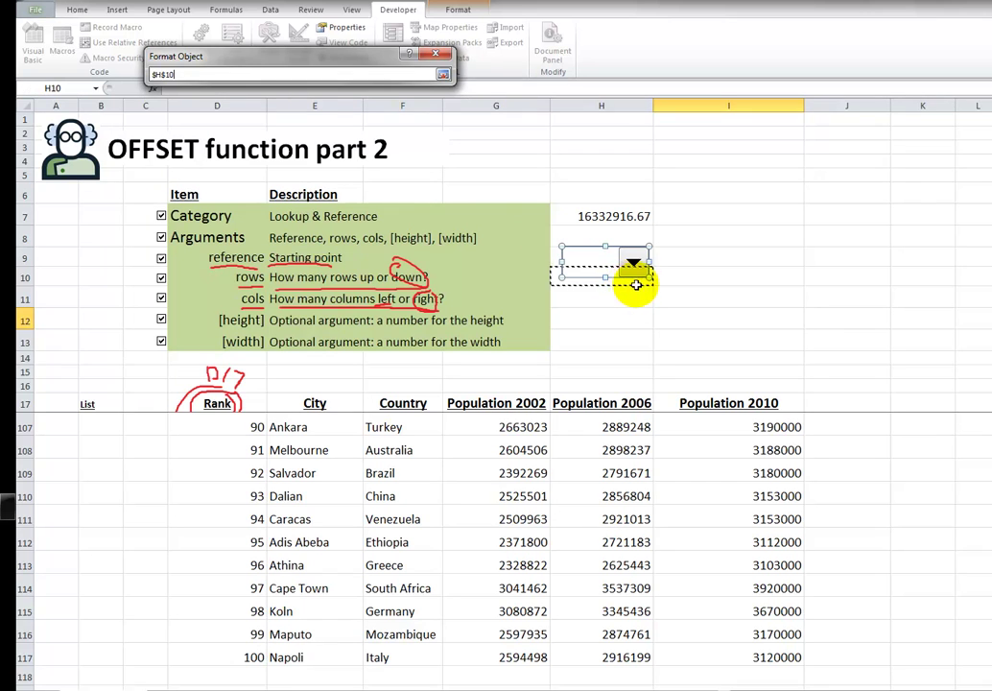
pyautogui.click(444, 76)
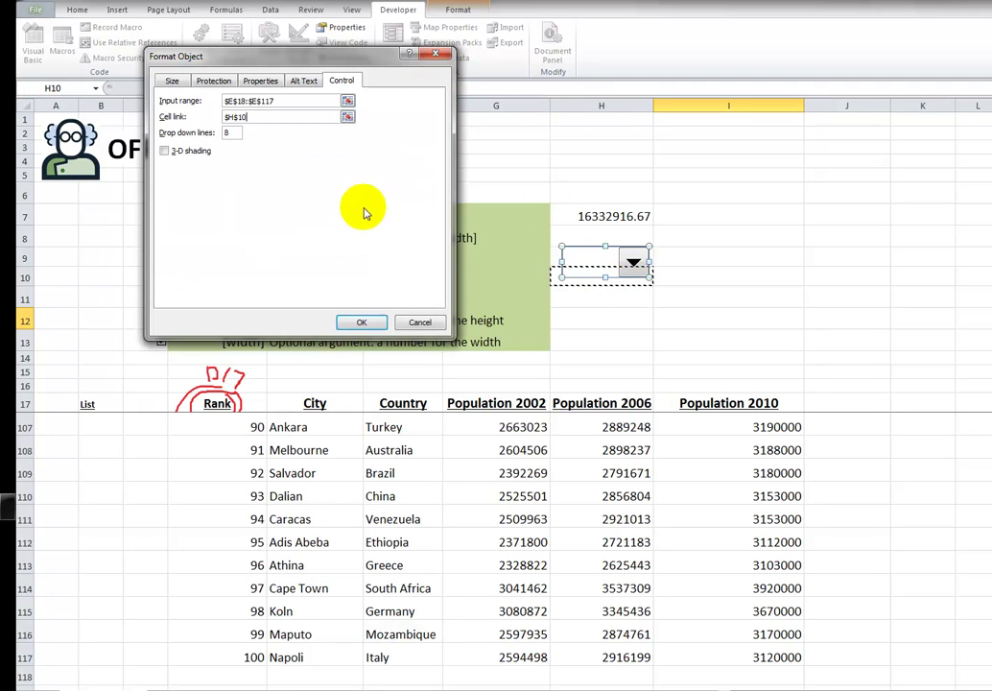
# Confirm the control settings and move the combo box over into column I.
pyautogui.click(369, 323)
pyautogui.click(634, 337)
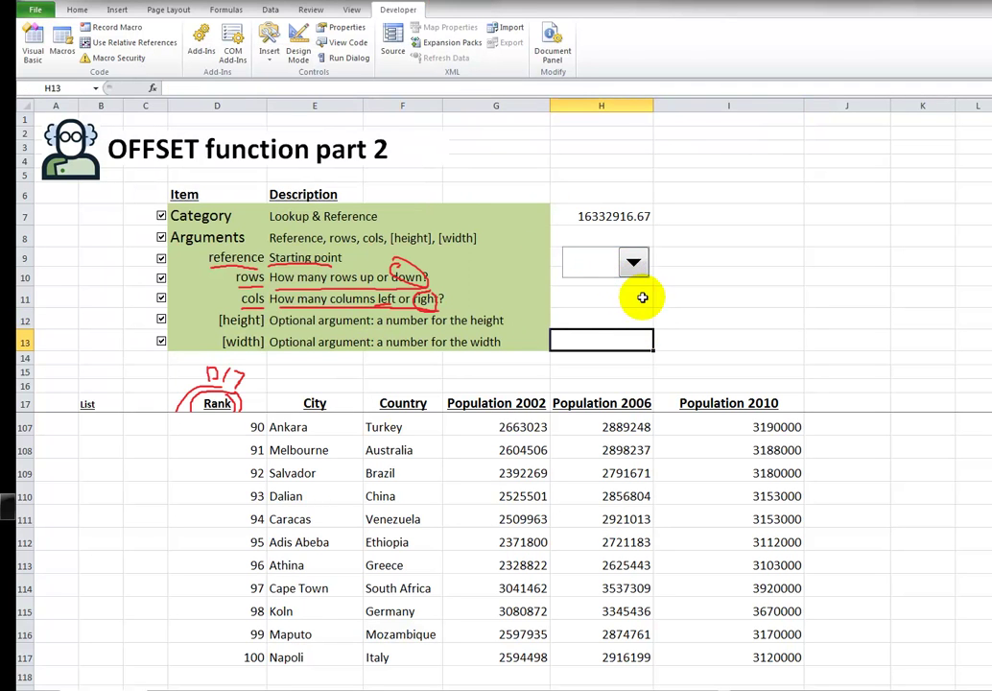
pyautogui.rightClick(637, 263)
pyautogui.click(634, 261)
pyautogui.moveTo(635, 261); pyautogui.dragTo(737, 261)
pyautogui.click(715, 310)
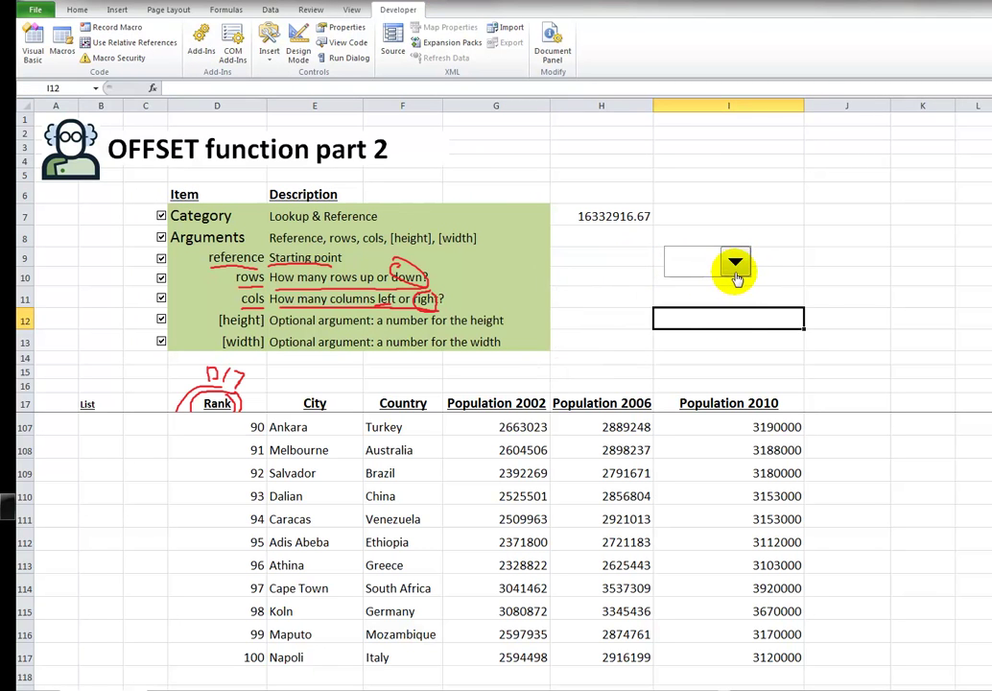
# Pick New York City and confirm H10's 4 matches its fourth place in E18:E21.
pyautogui.click(735, 262)
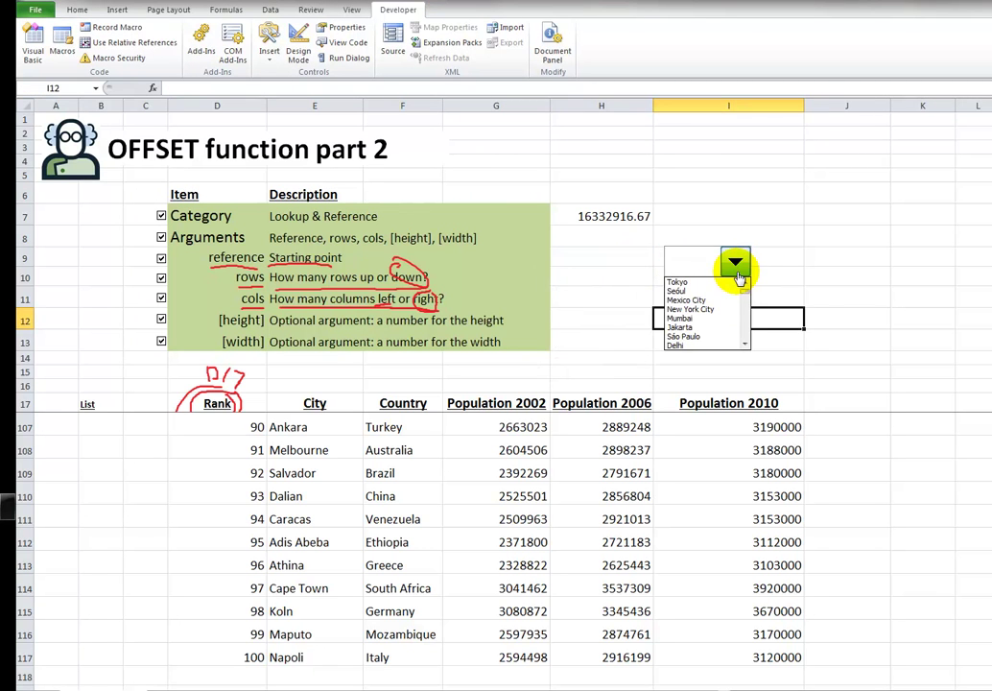
pyautogui.click(681, 311)
pyautogui.click(630, 276)
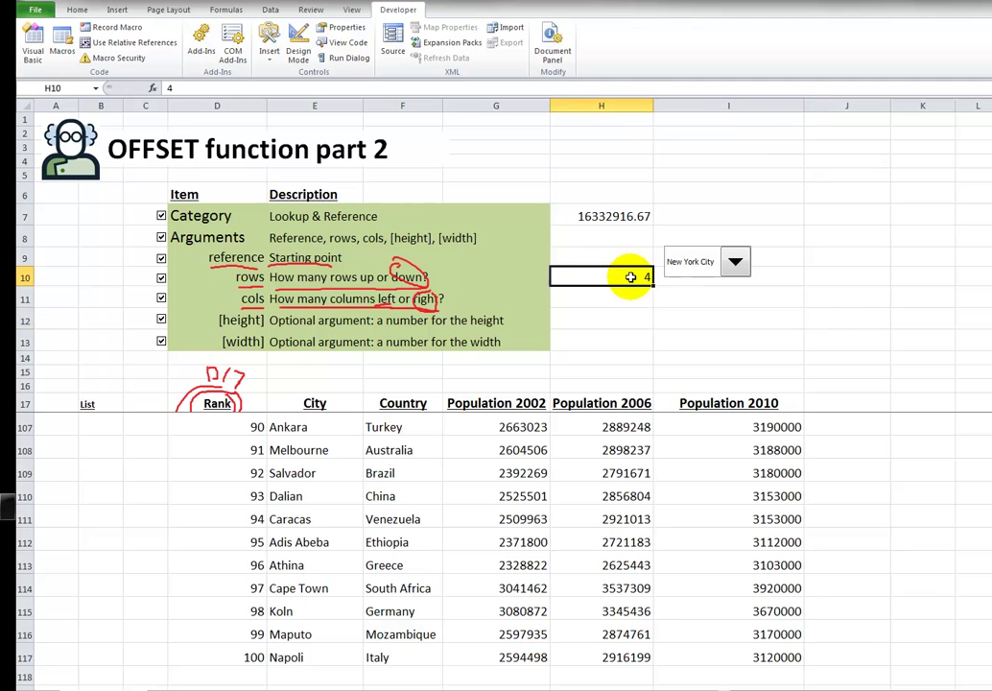
pyautogui.click(303, 403)
pyautogui.press('Down')
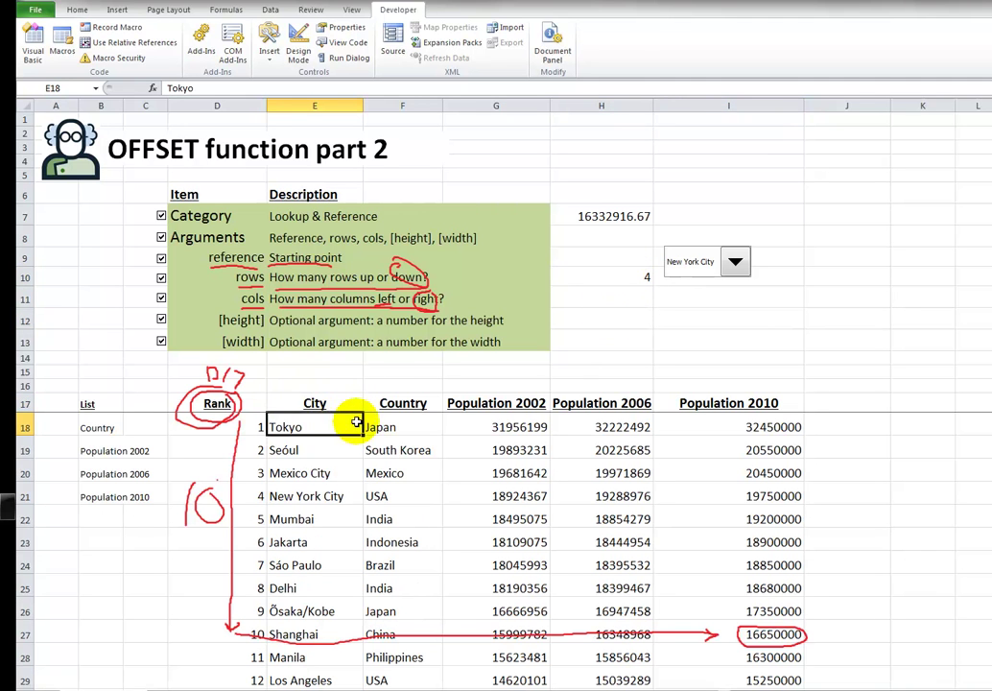
pyautogui.click(307, 451)
pyautogui.click(303, 474)
pyautogui.click(341, 491)
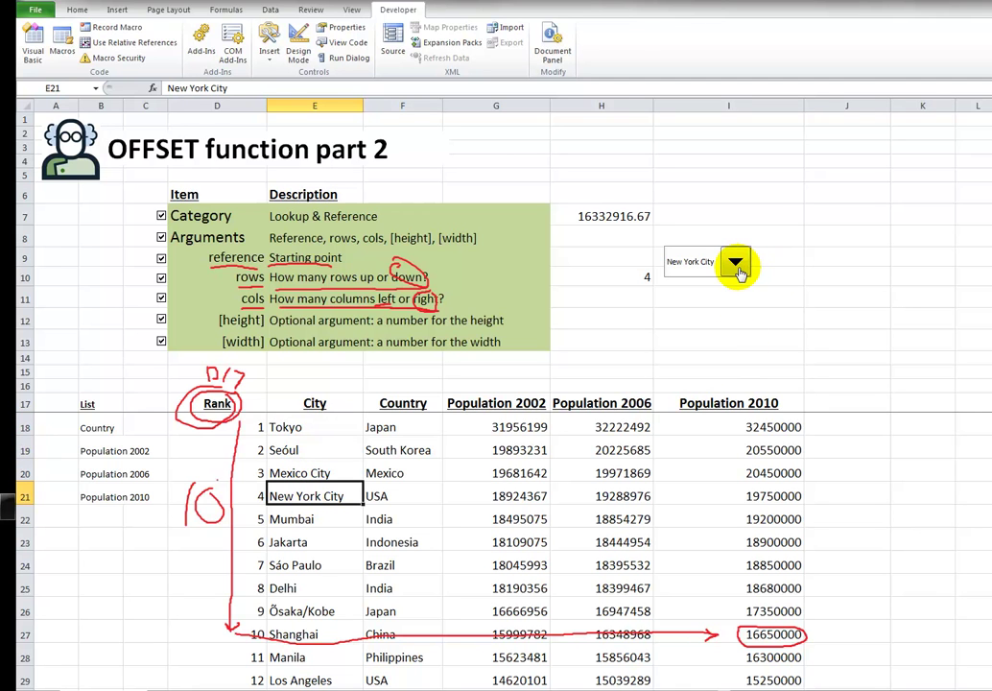
# Copy and paste the city combo box near I12, nudging the original down to row 10.
pyautogui.rightClick(739, 272)
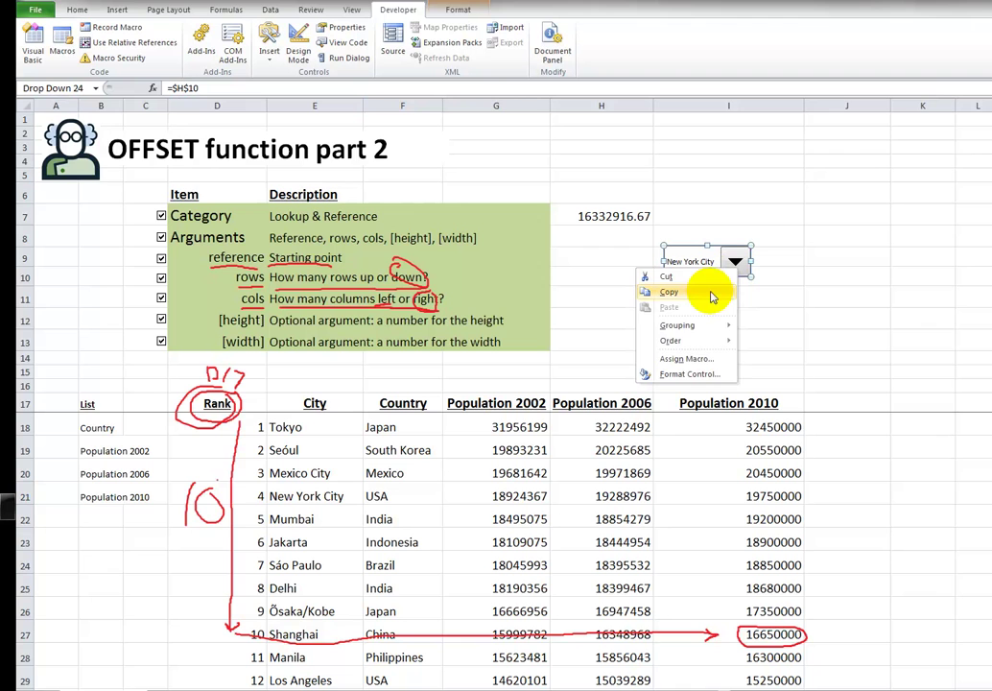
pyautogui.click(702, 310)
pyautogui.click(721, 317)
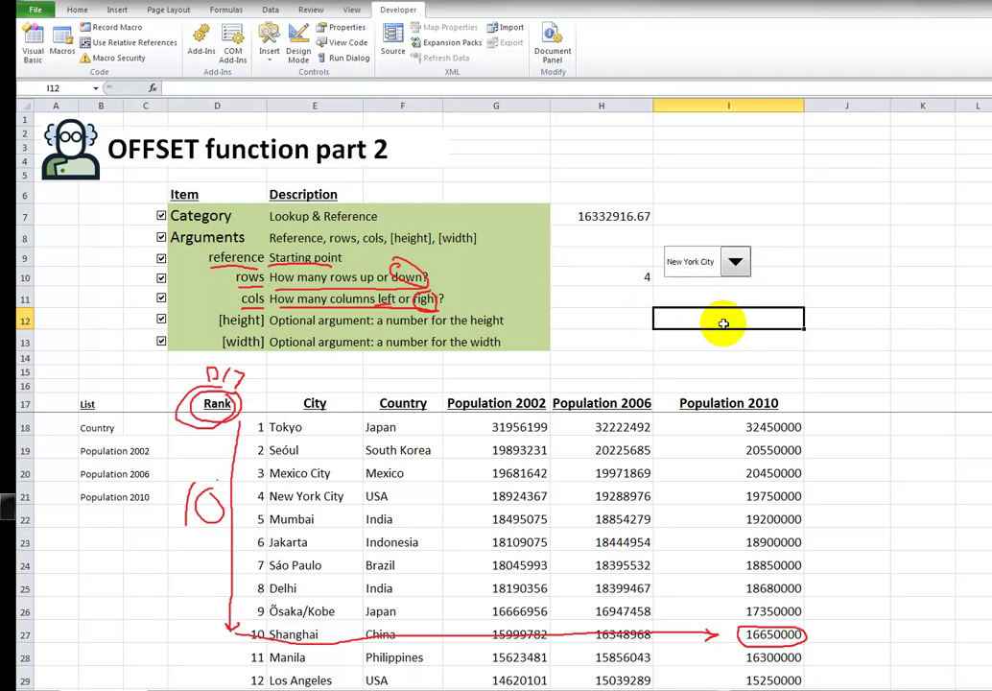
pyautogui.hotkey('ctrl', 'v')
pyautogui.rightClick(699, 257)
pyautogui.press('Escape')
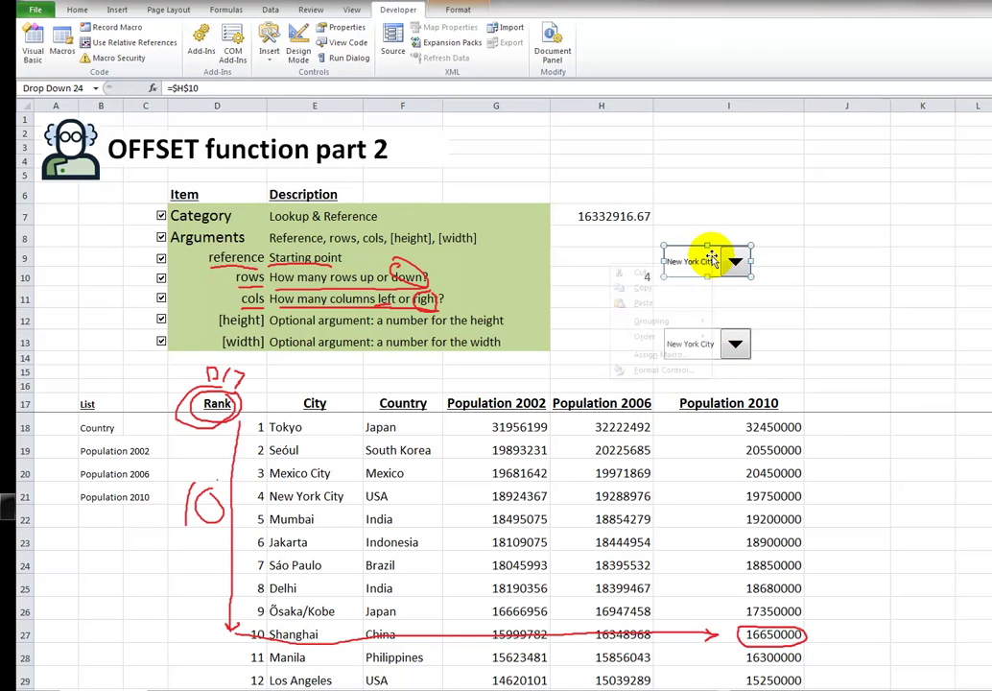
pyautogui.moveTo(711, 260); pyautogui.dragTo(701, 279)
# Position the copied combo box beside row 12 and open its Format Control settings.
pyautogui.rightClick(708, 345)
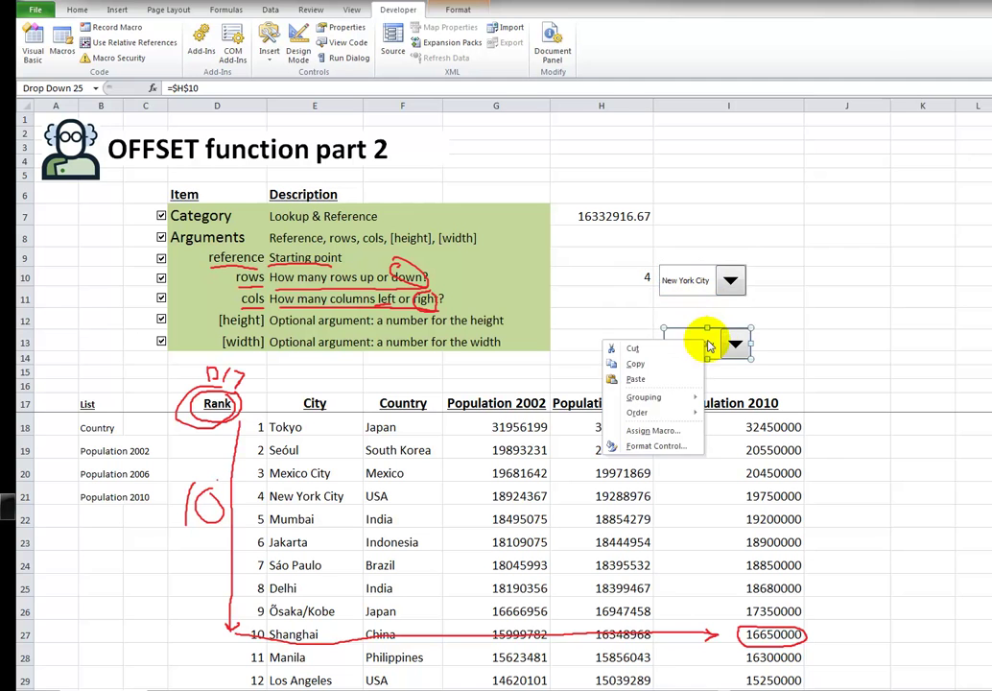
pyautogui.press('Escape')
pyautogui.moveTo(704, 336); pyautogui.dragTo(727, 327)
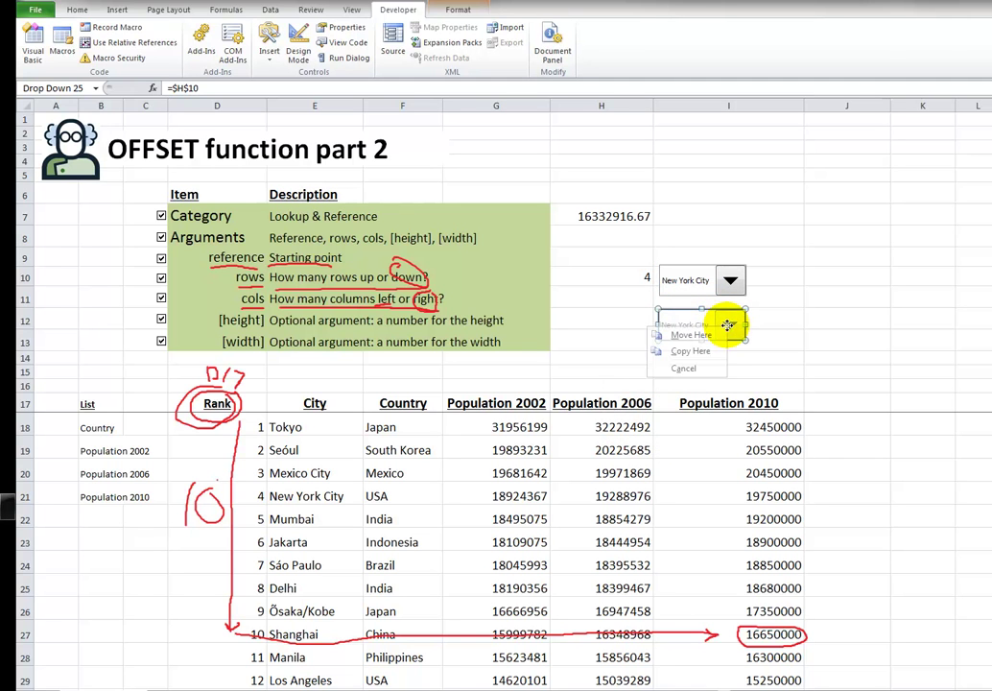
pyautogui.click(718, 368)
pyautogui.rightClick(726, 324)
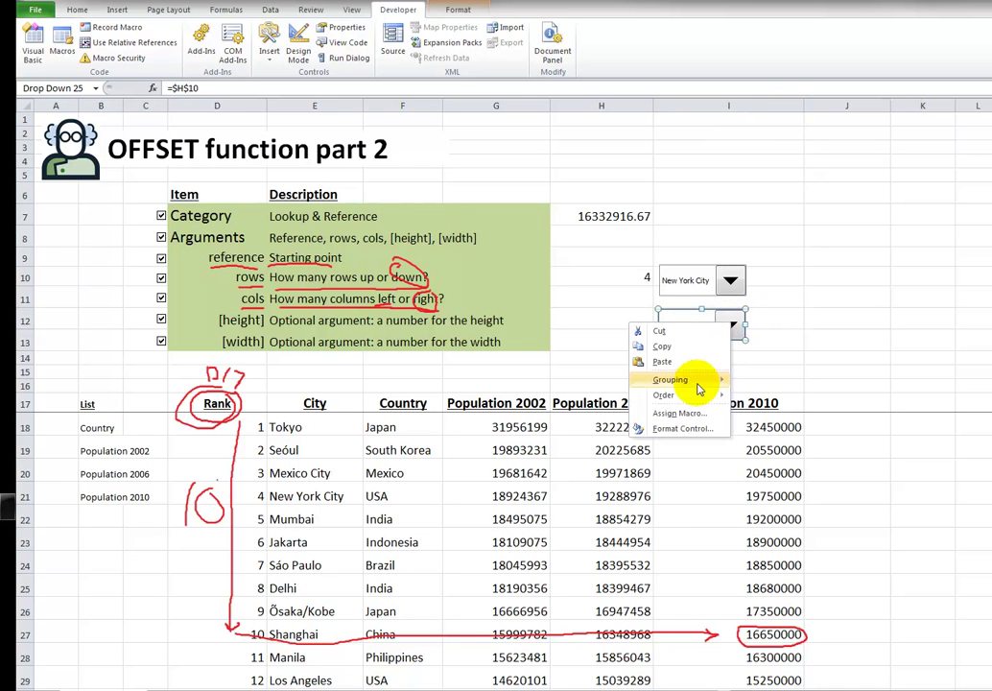
pyautogui.click(691, 428)
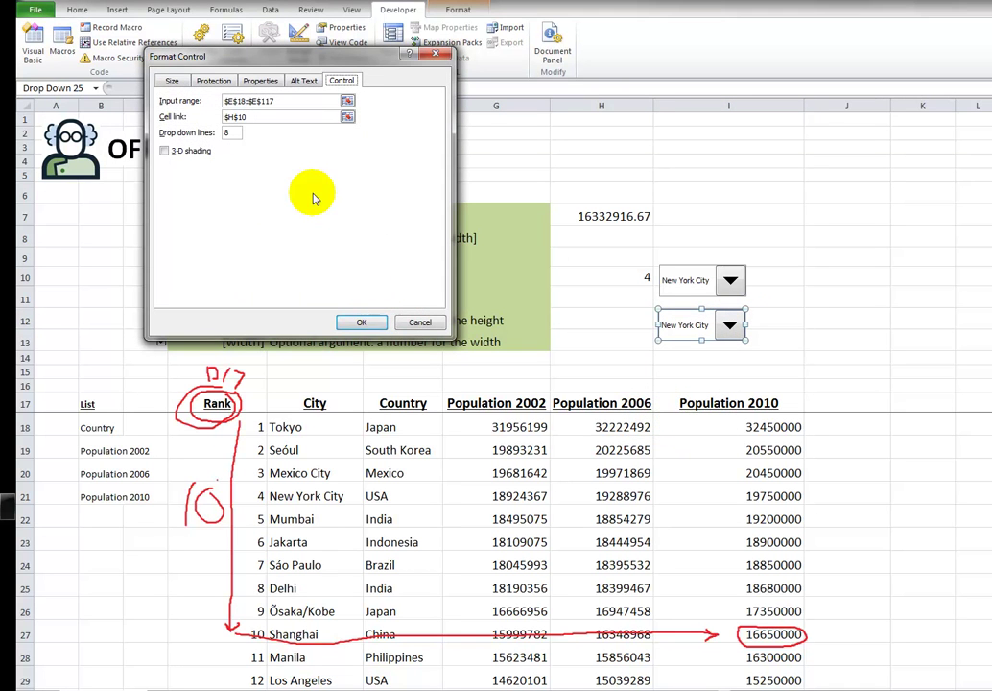
# Set the second combo box's input range to $B$18:$B$21 and its cell link to $H$12.
pyautogui.click(347, 101)
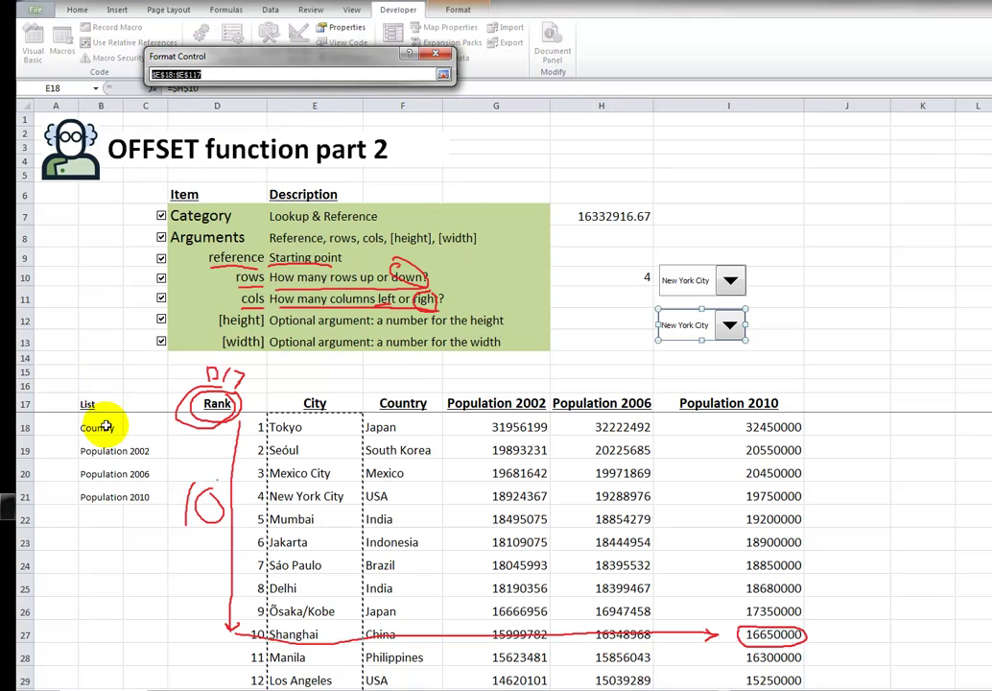
pyautogui.moveTo(107, 429); pyautogui.dragTo(101, 487)
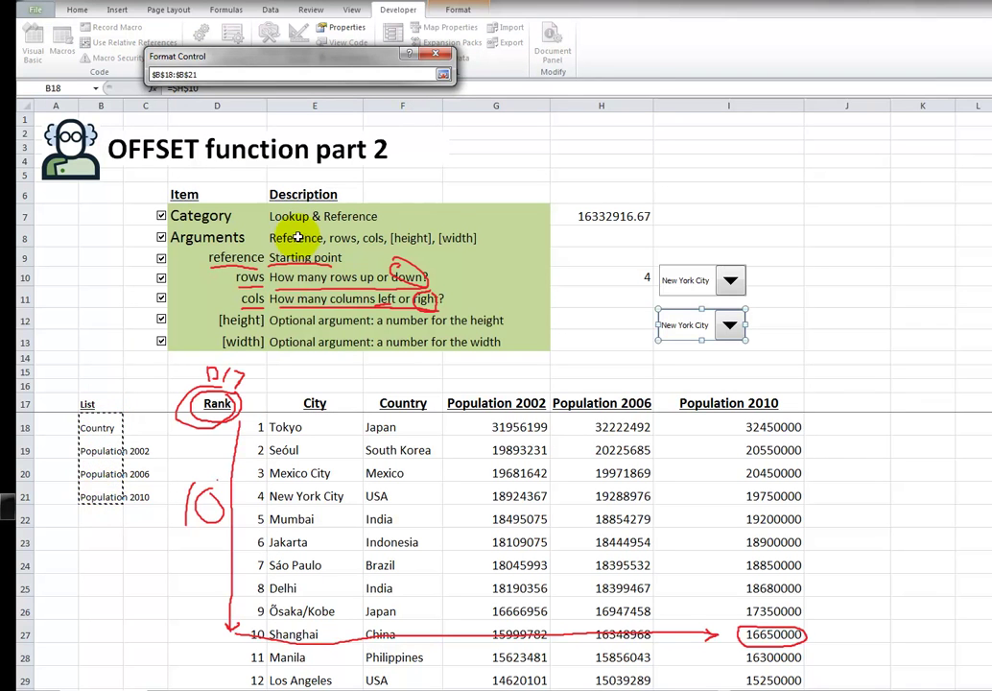
pyautogui.click(444, 76)
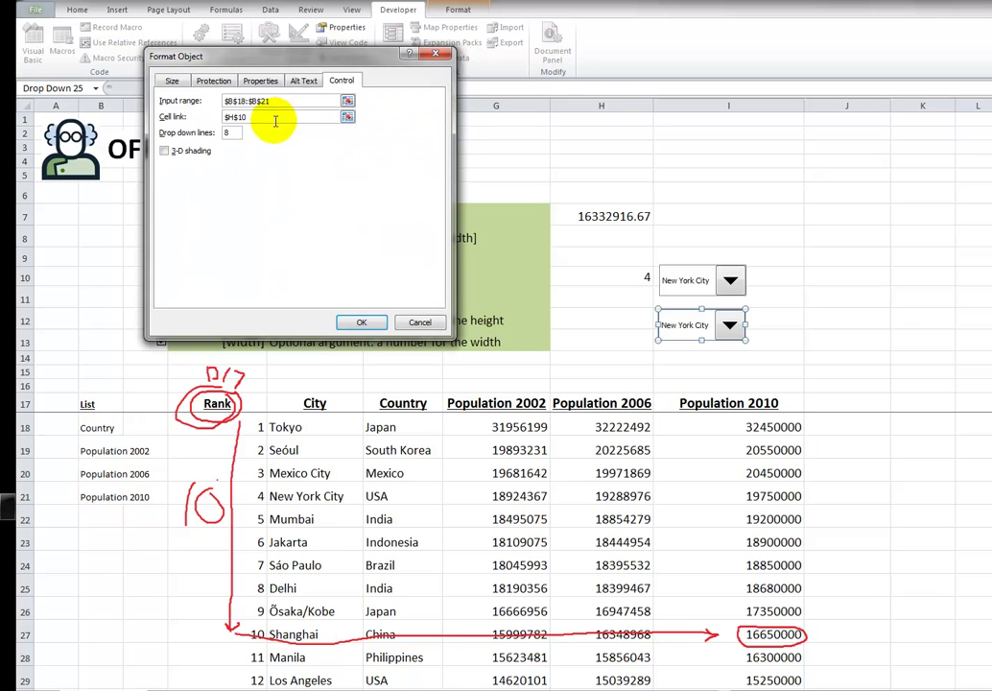
pyautogui.click(334, 115)
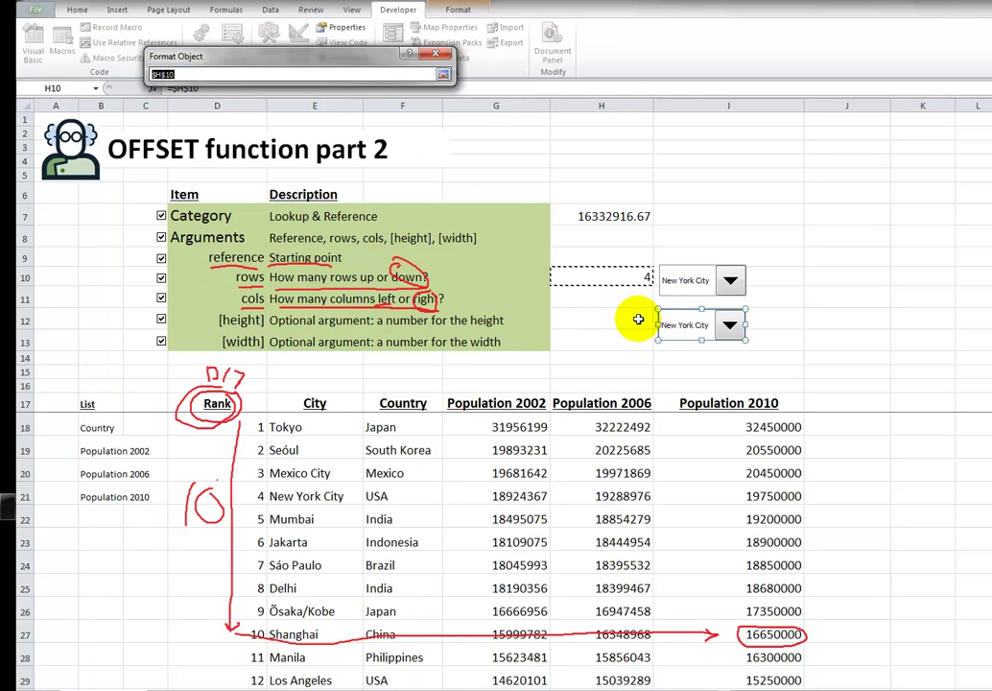
pyautogui.click(649, 324)
pyautogui.click(443, 73)
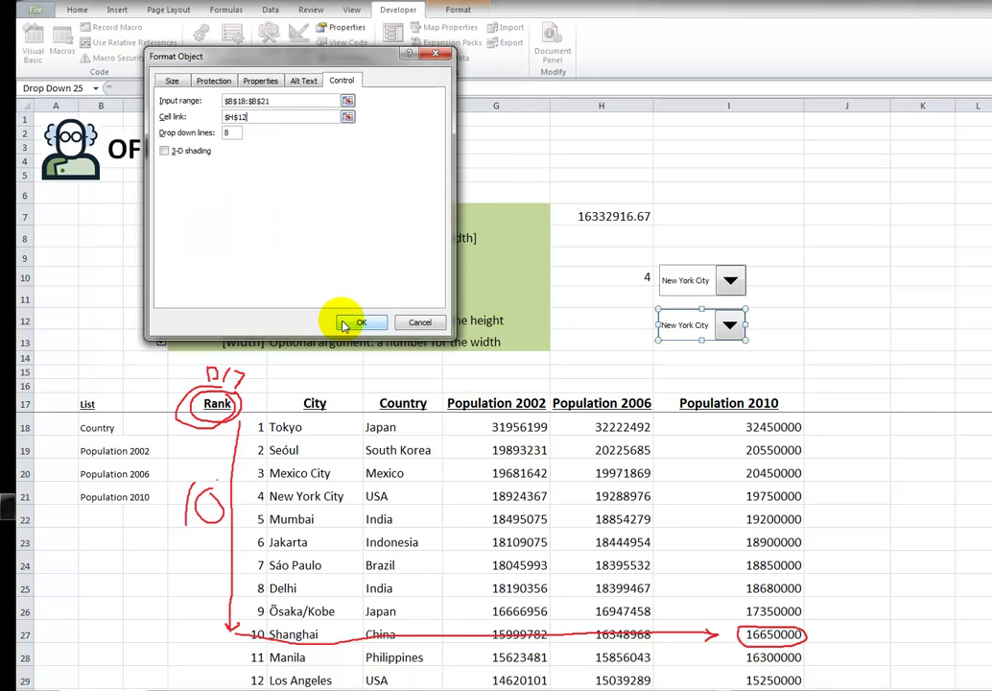
pyautogui.click(355, 322)
# Choose Population 2002 in the second combo box, so H12 reads 2.
pyautogui.click(765, 353)
pyautogui.click(732, 329)
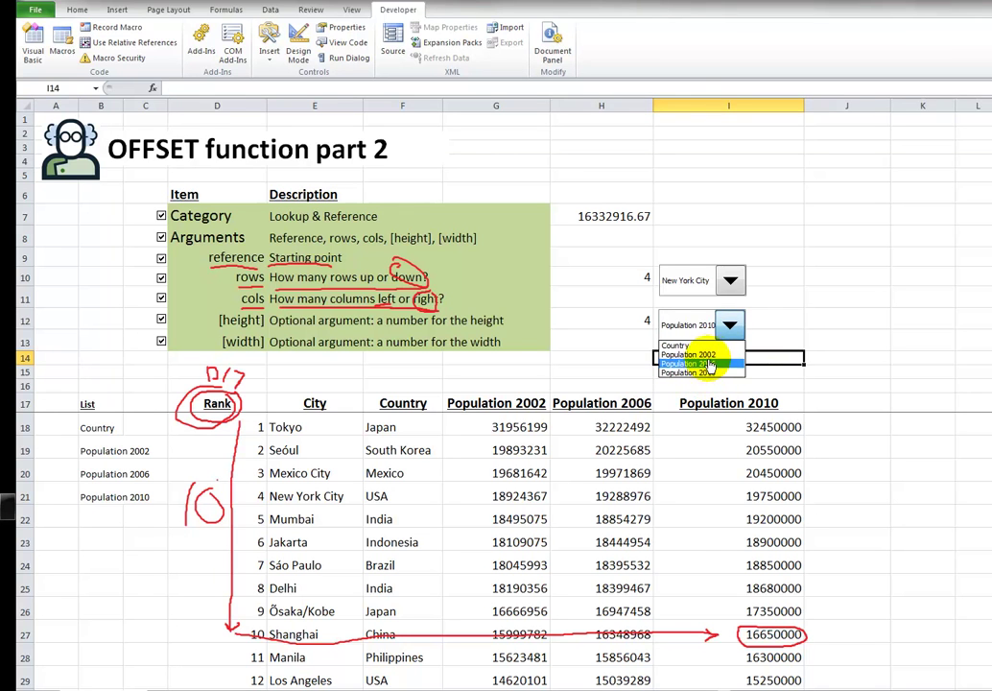
pyautogui.click(700, 354)
# Enter =OFFSET($D$17,$H$10,H12+1) in H8, with H10 made absolute, returning 18924367.
pyautogui.click(628, 222)
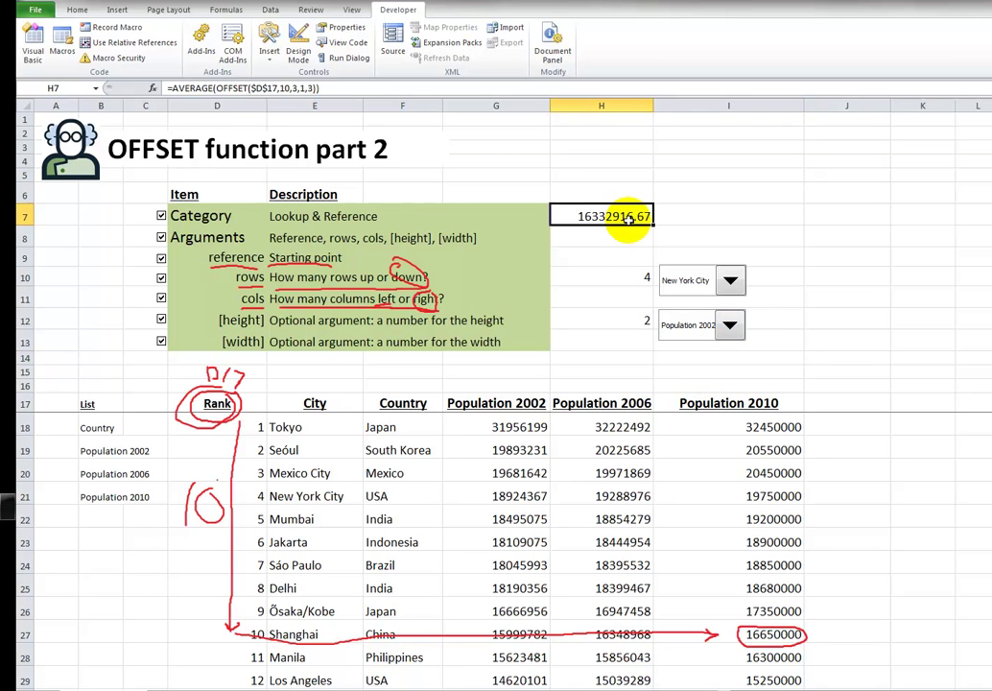
pyautogui.click(626, 238)
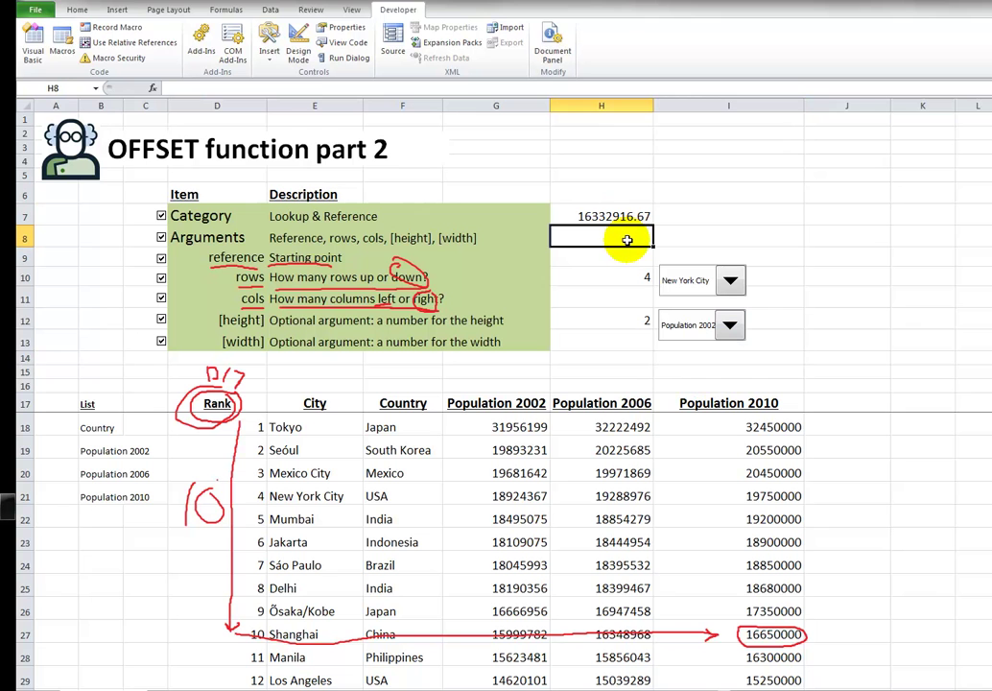
pyautogui.write('=of')
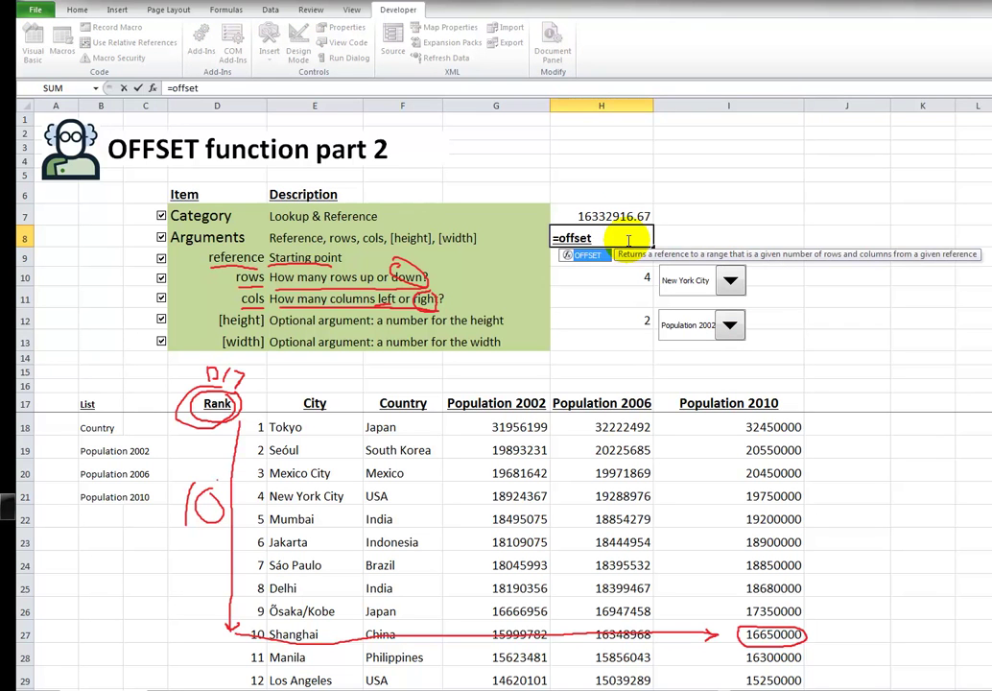
pyautogui.write('fset')
pyautogui.press('Up')
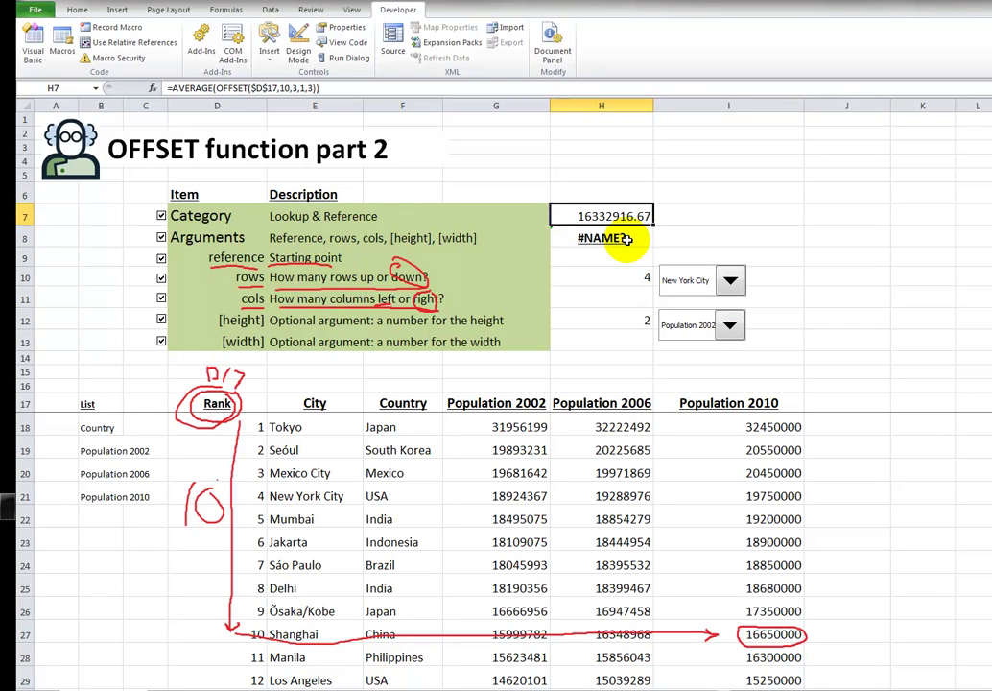
pyautogui.click(92, 12)
pyautogui.click(620, 248)
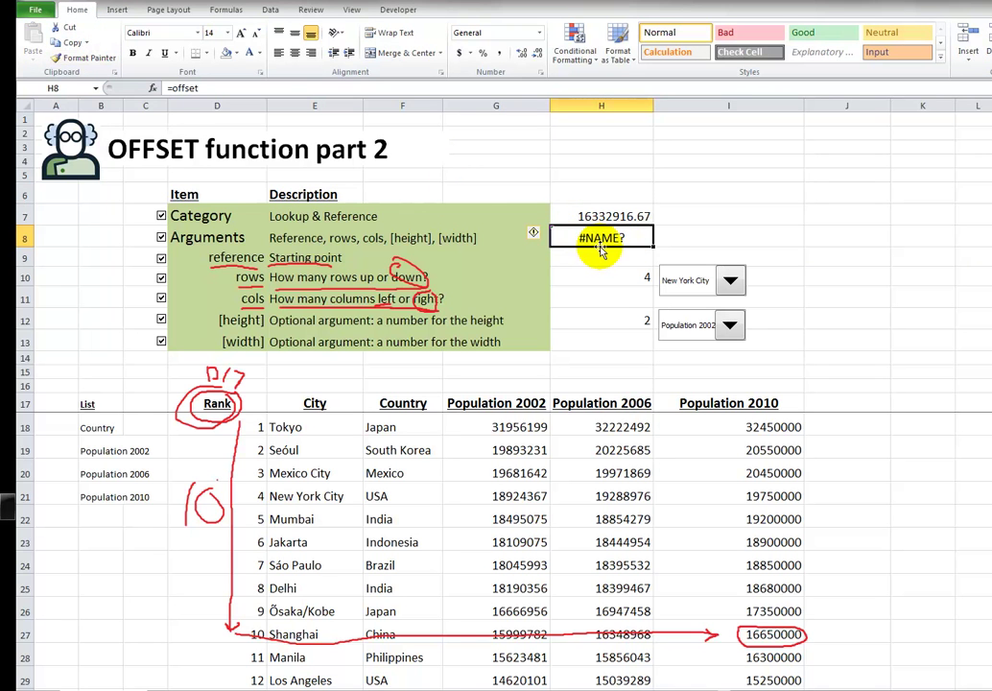
pyautogui.doubleClick(603, 246)
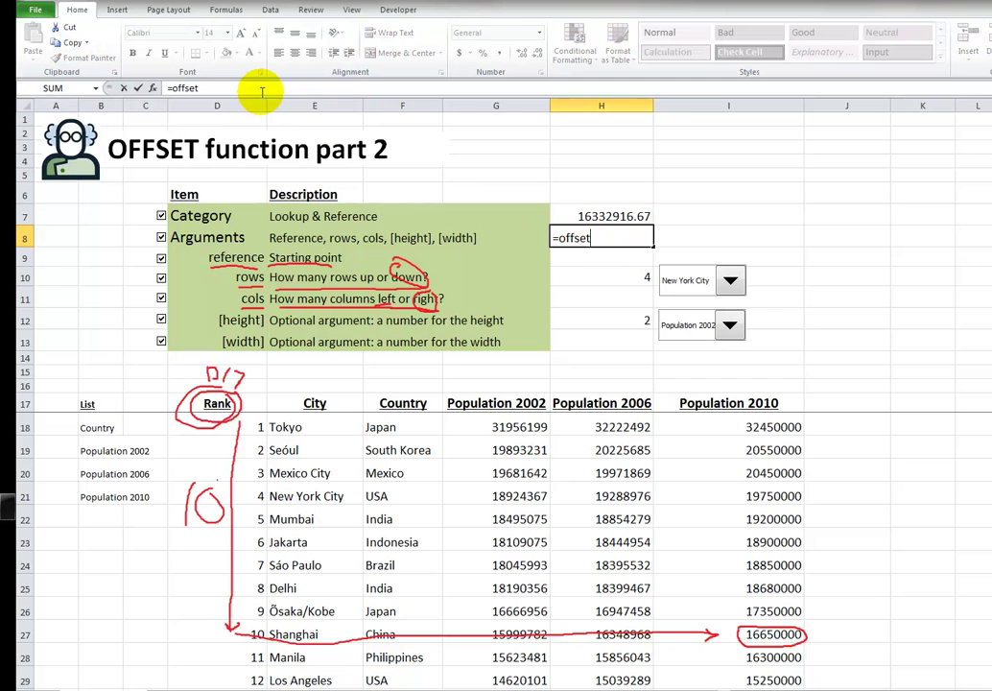
pyautogui.write('(')
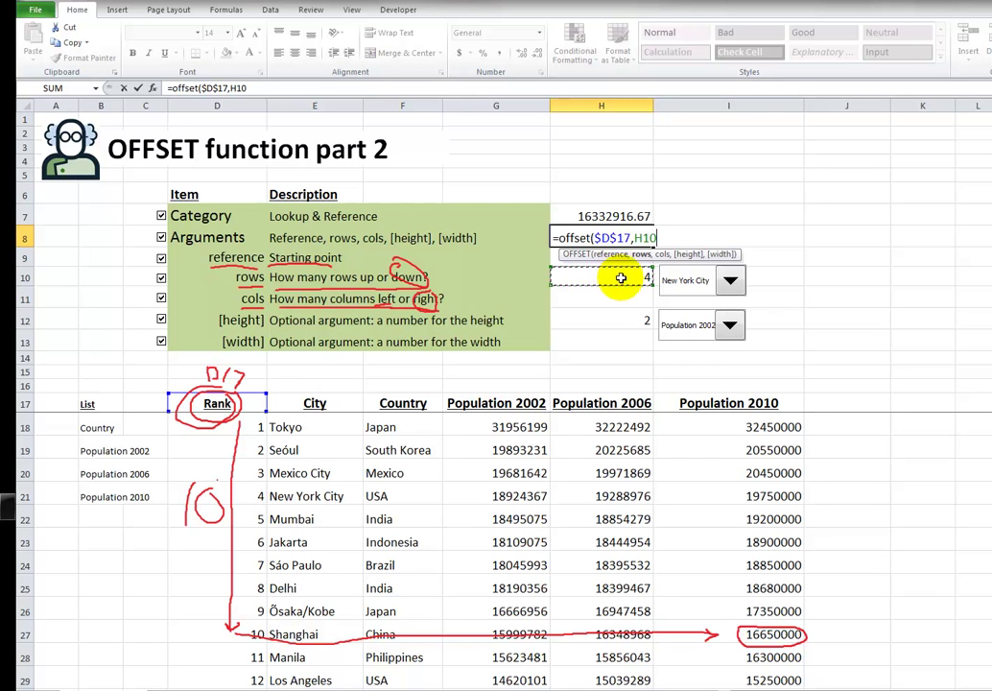
pyautogui.click(245, 88)
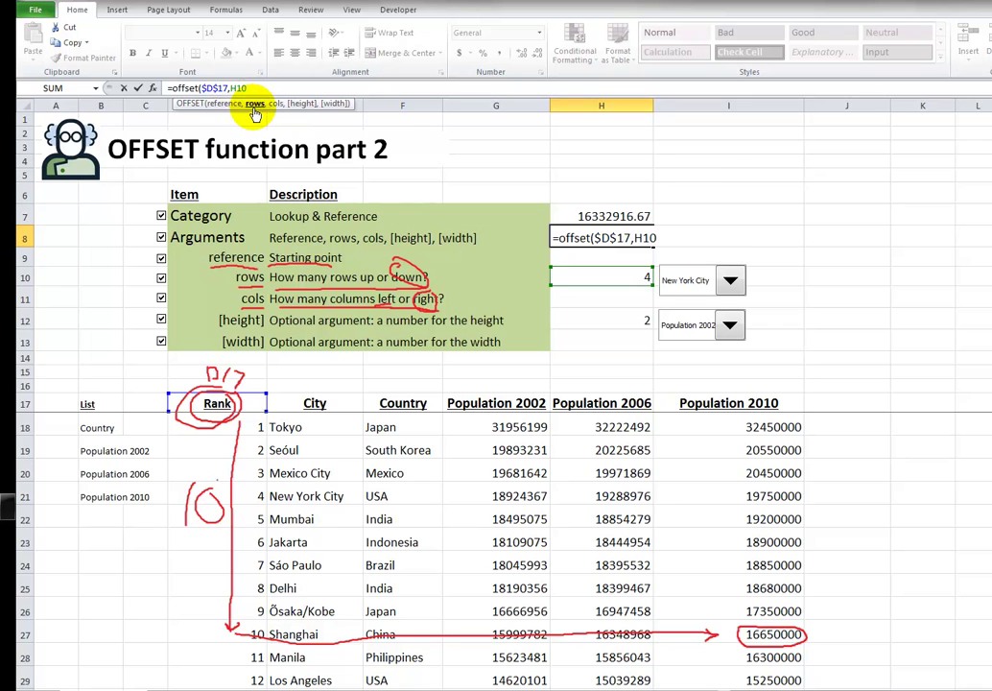
pyautogui.press('F4')
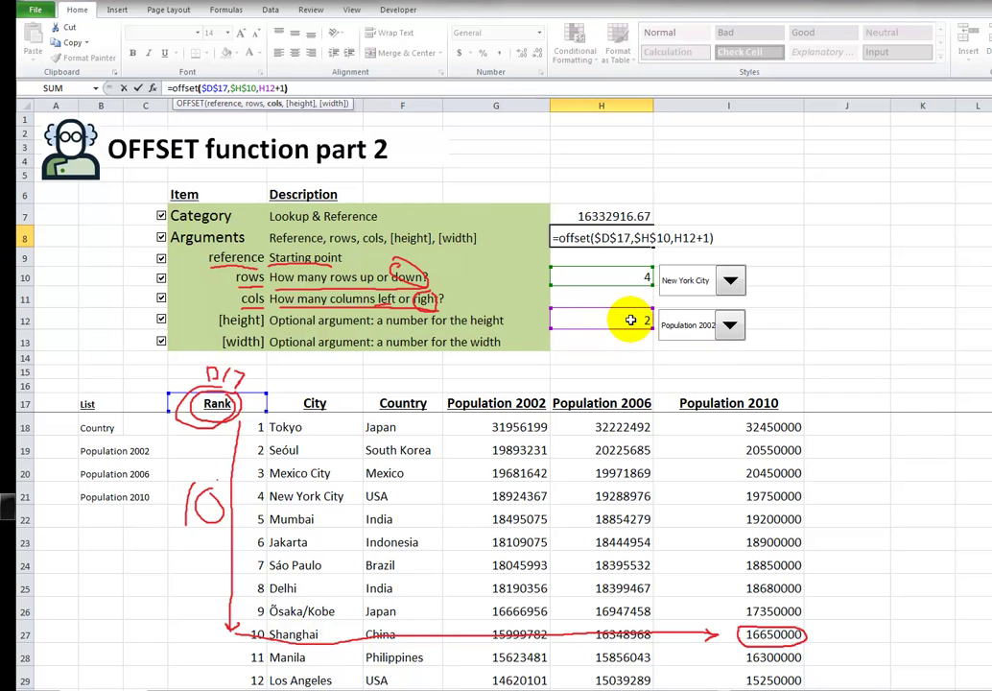
pyautogui.press('Return')
pyautogui.press('Up')
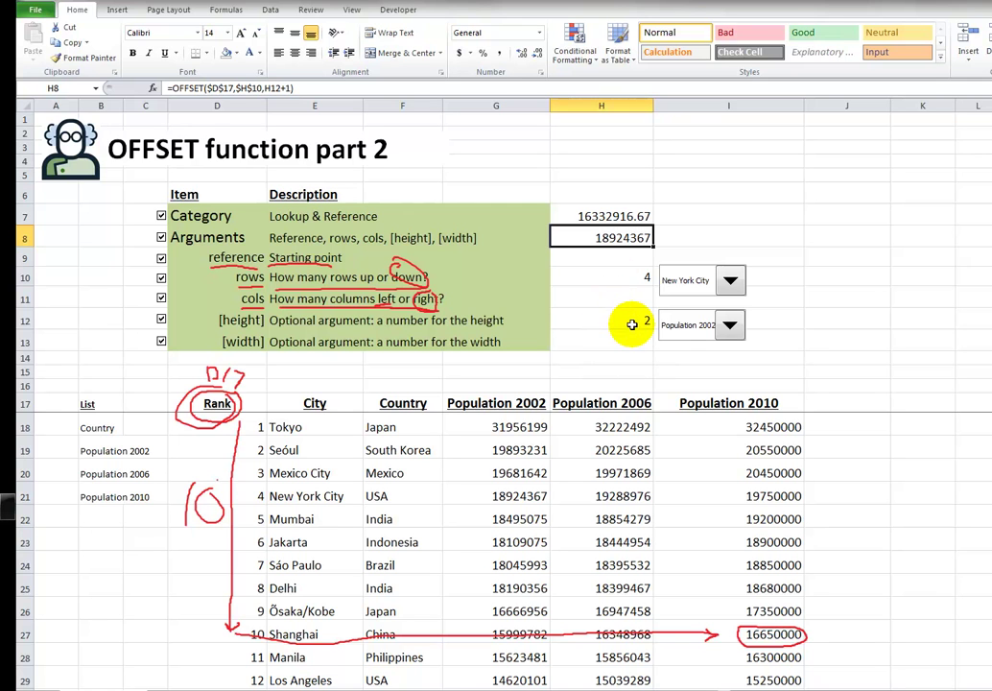
# Shift the list entries down one row to B19:B22 and put City in B18.
pyautogui.click(251, 404)
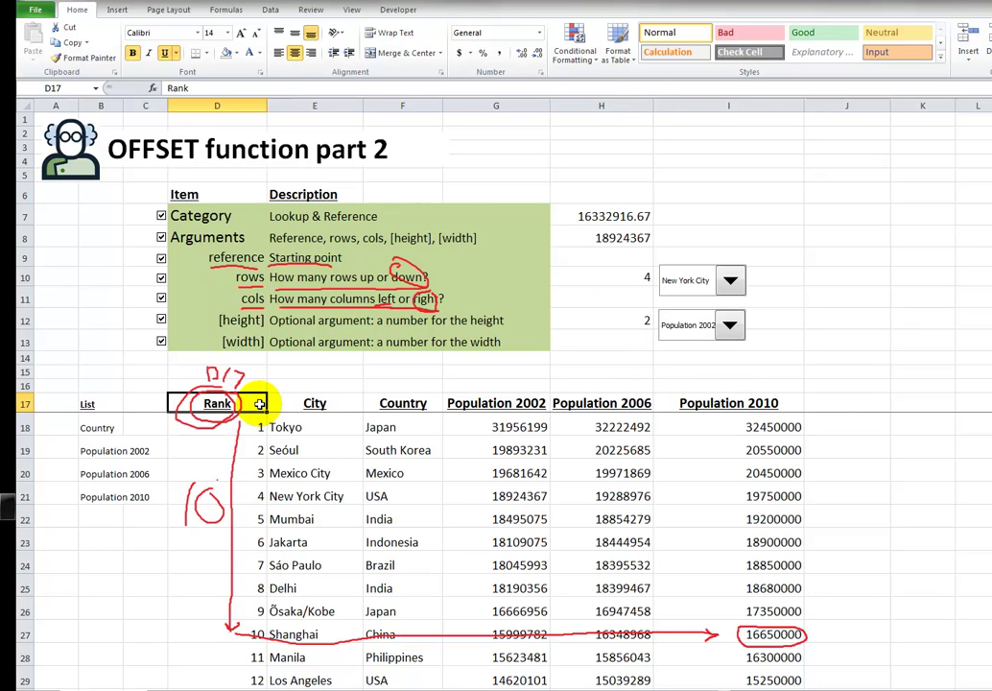
pyautogui.press('Down')
pyautogui.press('Down')
pyautogui.press('Down')
pyautogui.press('Down')
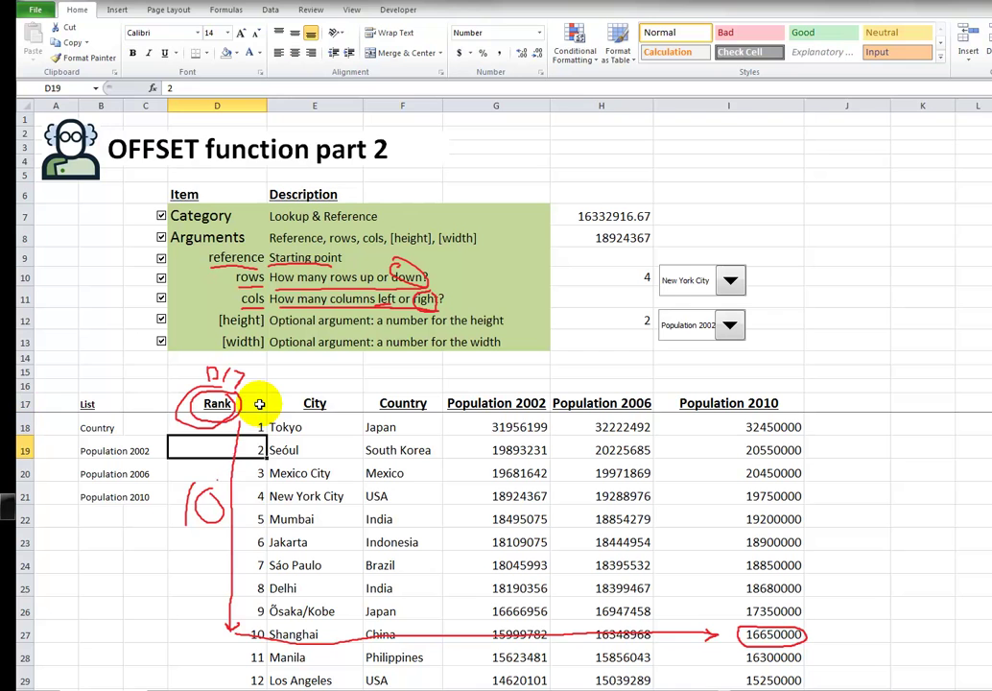
pyautogui.press('Right')
pyautogui.press('Right')
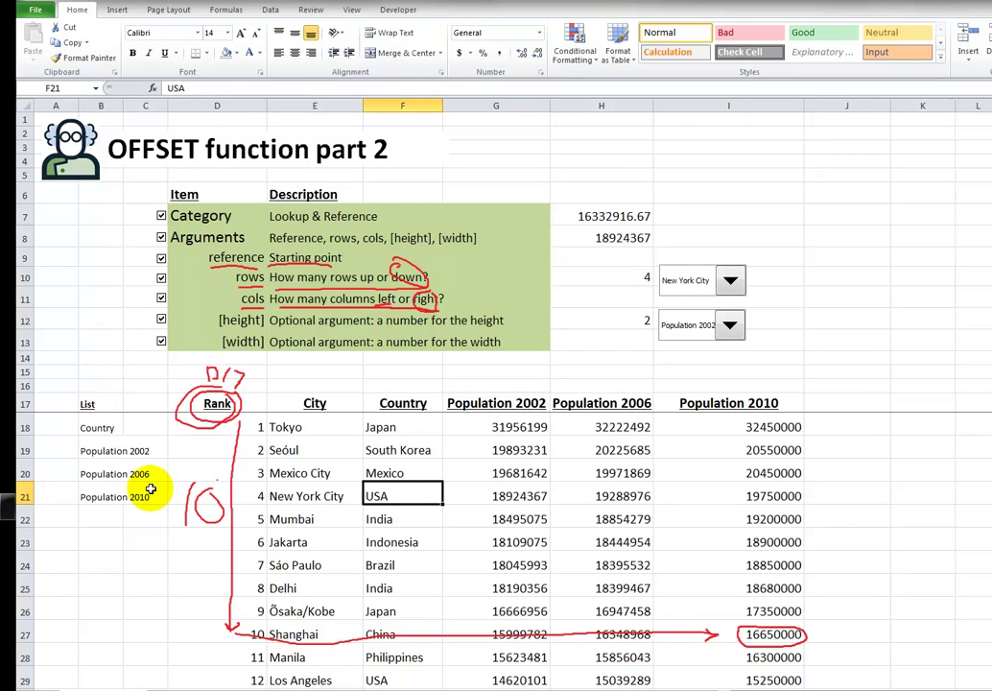
pyautogui.click(101, 427)
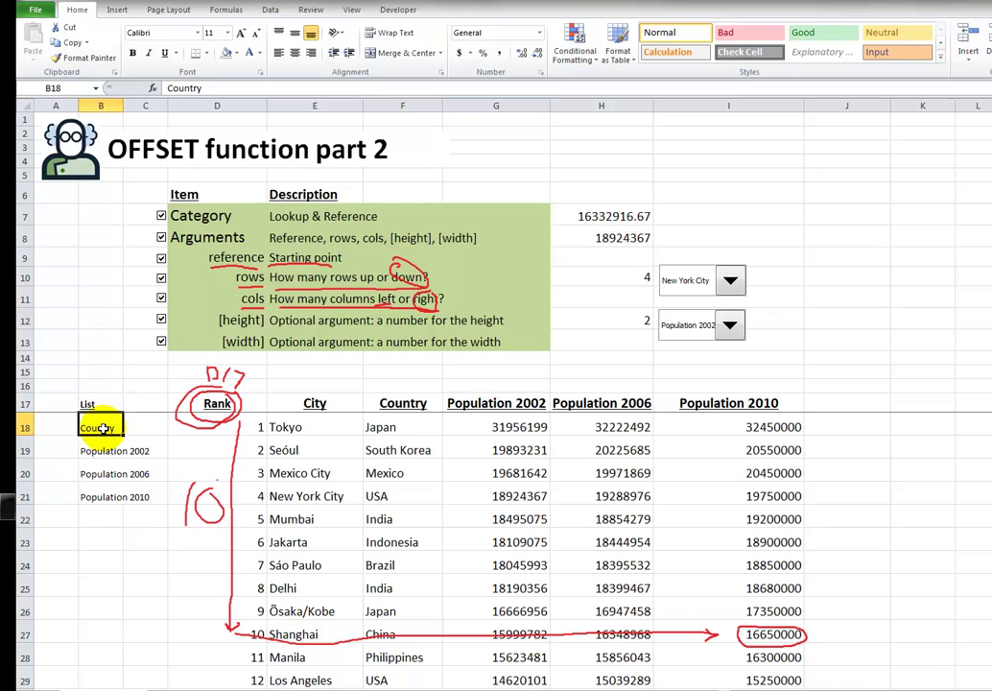
pyautogui.moveTo(102, 427); pyautogui.dragTo(96, 493)
pyautogui.hotkey('ctrl', 'c')
pyautogui.press('Down')
pyautogui.hotkey('ctrl', 'v')
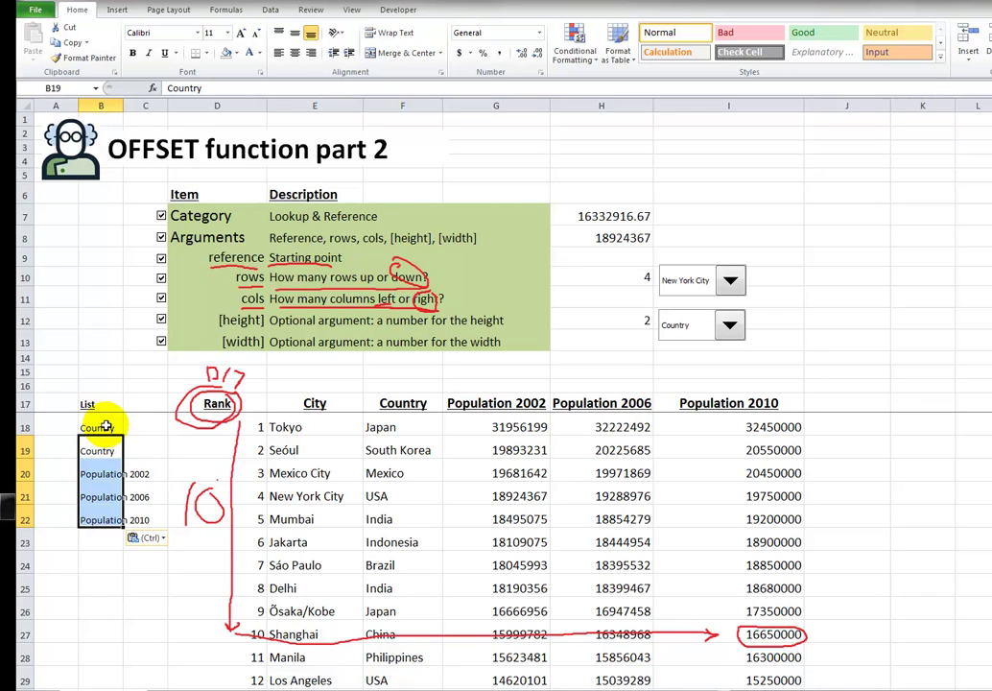
pyautogui.click(106, 427)
pyautogui.write('City')
pyautogui.press('Return')
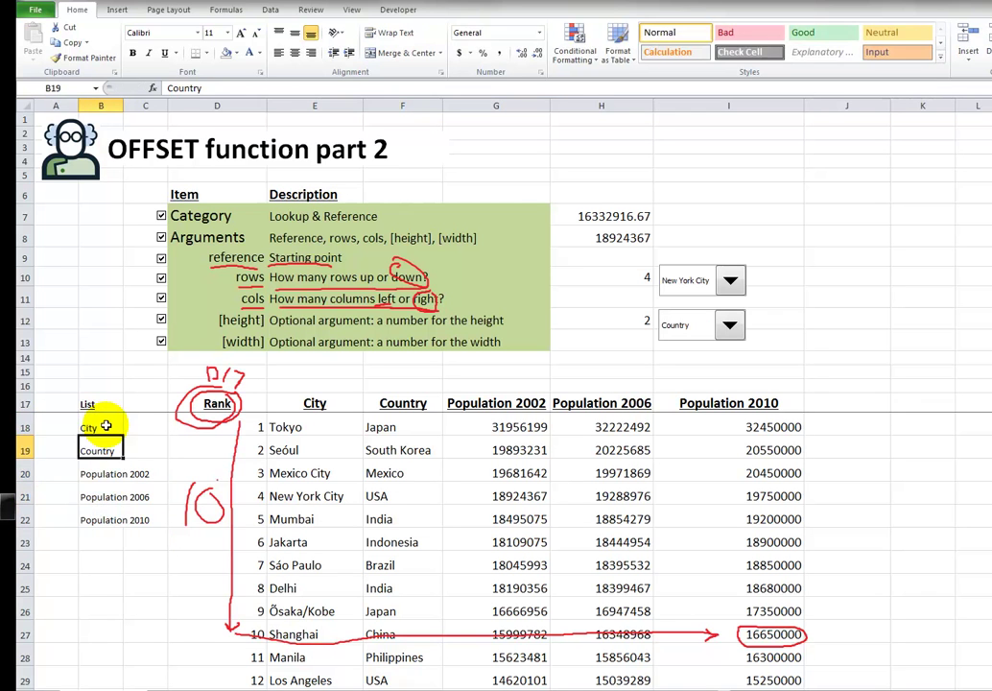
# Extend the second combo box's input range to $B$18:$B$22.
pyautogui.rightClick(725, 327)
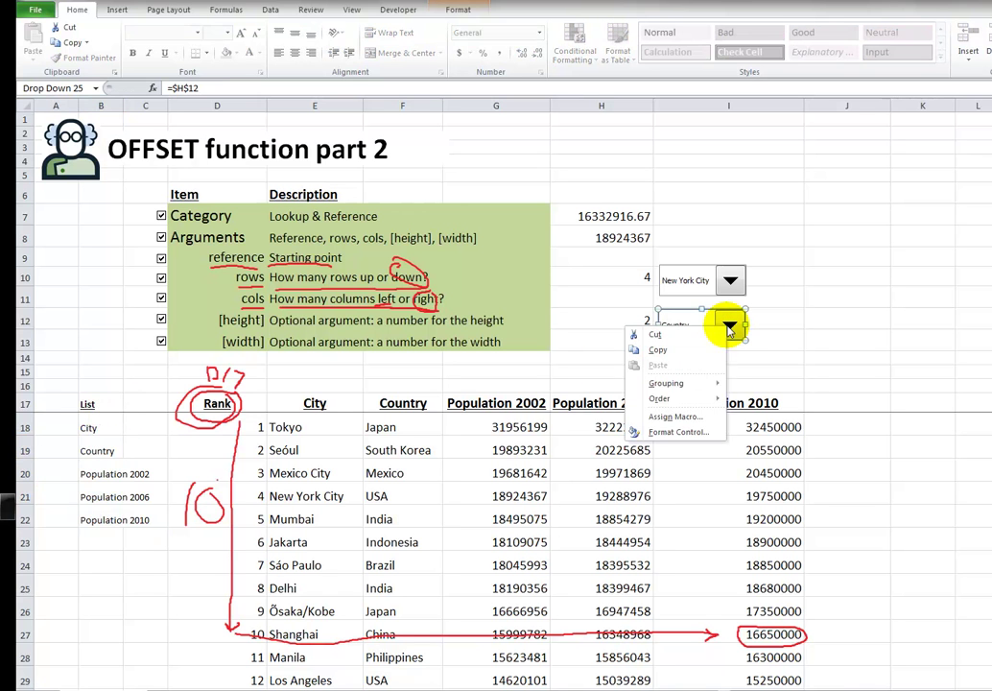
pyautogui.click(672, 431)
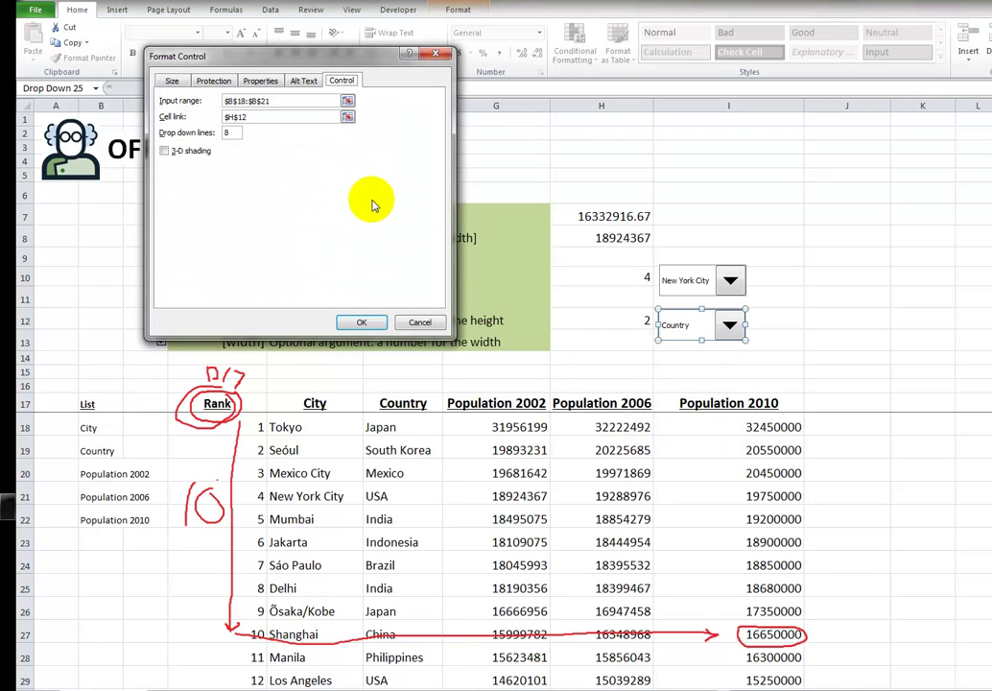
pyautogui.click(347, 104)
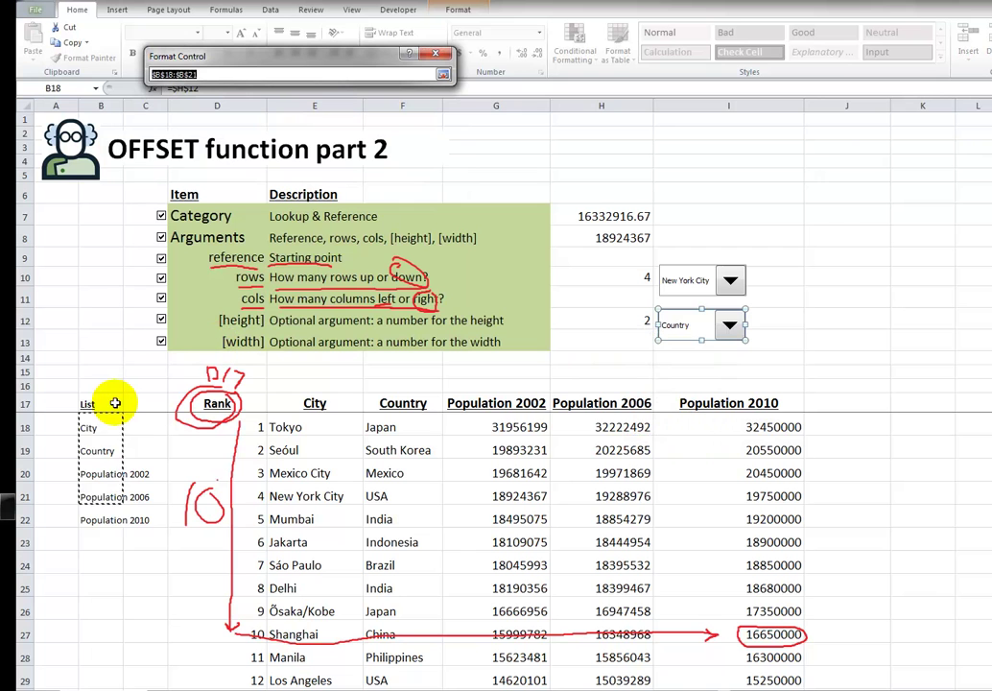
pyautogui.moveTo(122, 427); pyautogui.dragTo(122, 516)
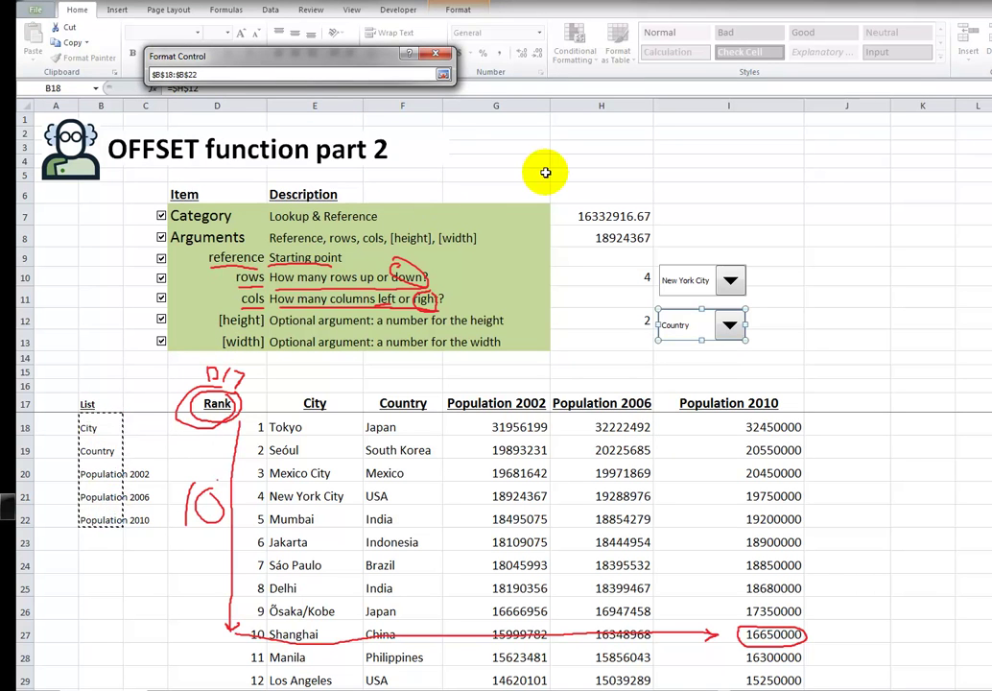
pyautogui.click(444, 76)
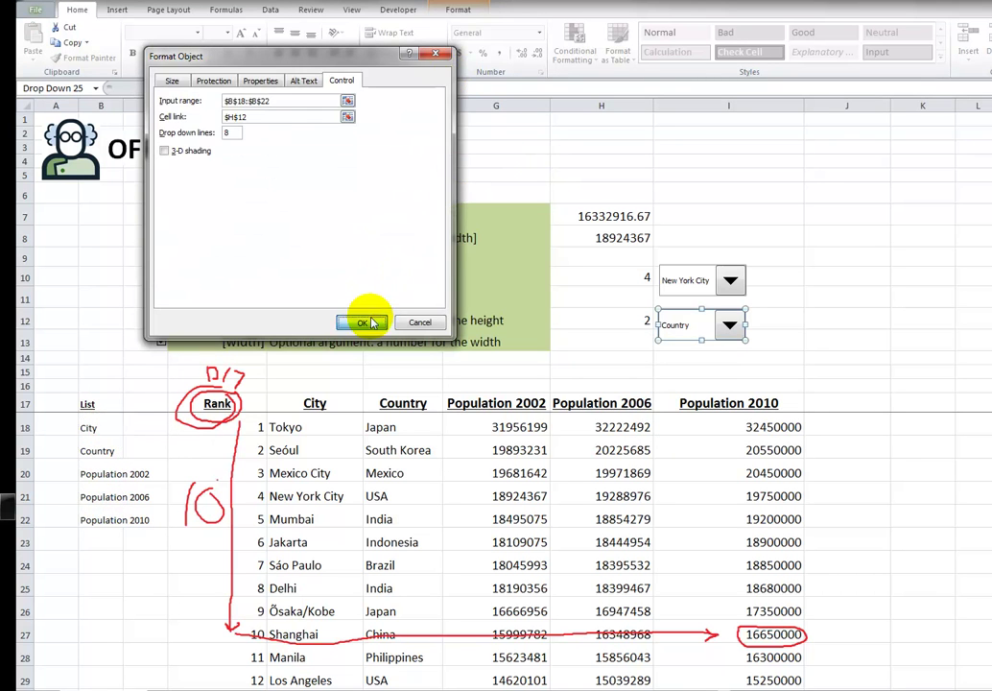
pyautogui.click(370, 322)
# Correct H8's formula to =OFFSET($D$17,$H$10,H12) so it returns USA.
pyautogui.click(271, 87)
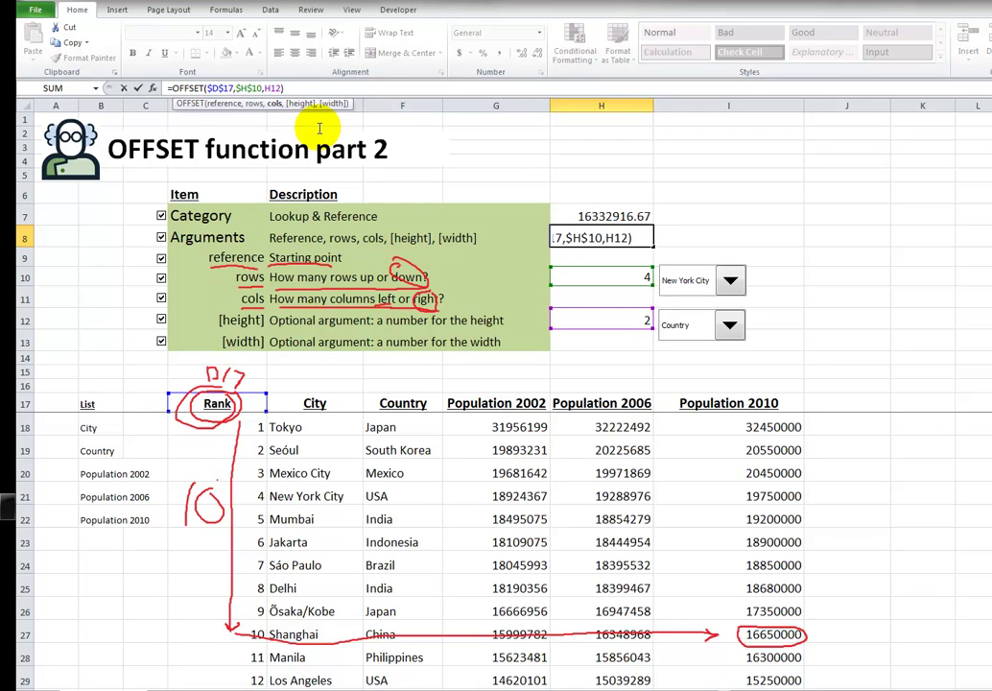
pyautogui.press('Return')
pyautogui.press('Up')
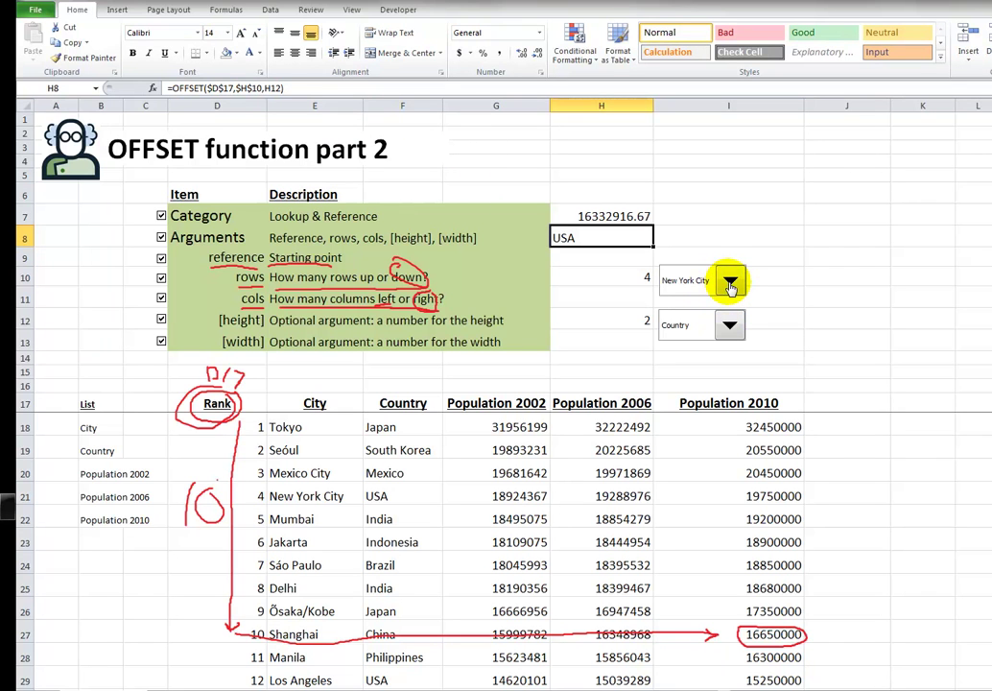
# Check H10's index against ranks in D17:D21 and New York City's country USA in F21.
pyautogui.click(620, 279)
pyautogui.click(255, 404)
pyautogui.click(255, 427)
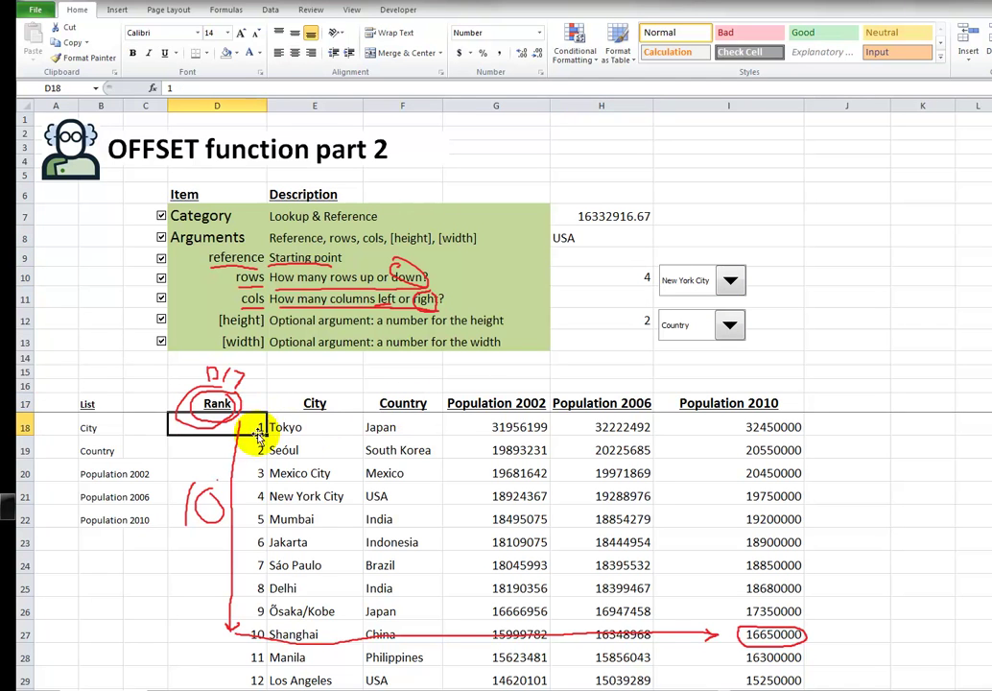
pyautogui.click(257, 450)
pyautogui.click(257, 472)
pyautogui.click(257, 495)
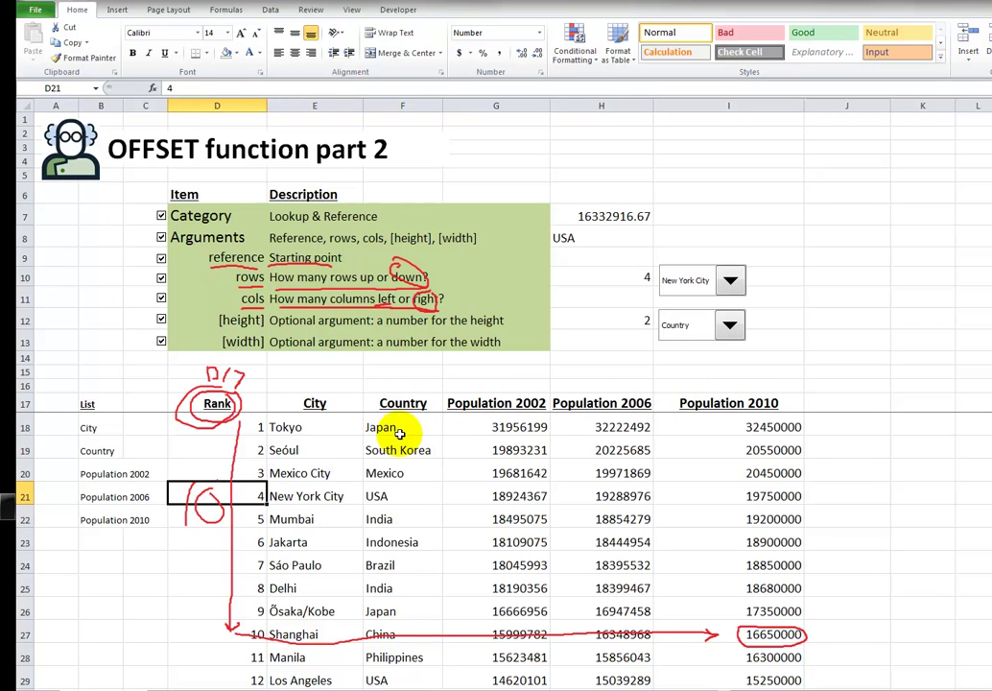
pyautogui.click(351, 497)
pyautogui.click(395, 496)
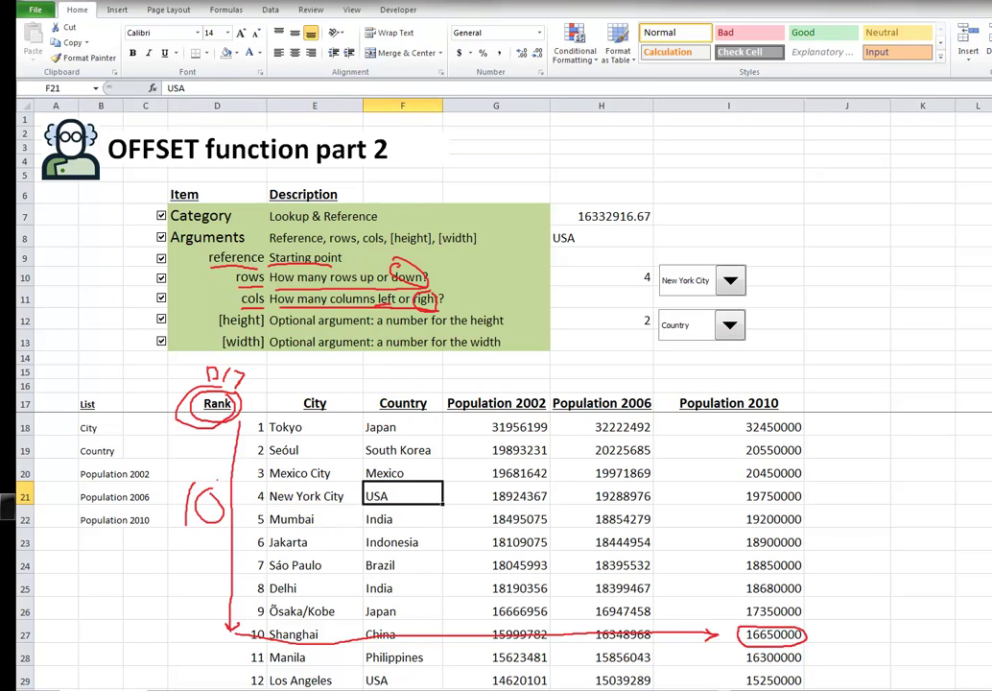
# With a green pen, circle the Rank header, ranks, headers, List entries, 4 and 2, and underline USA.
pyautogui.click(137, 27)
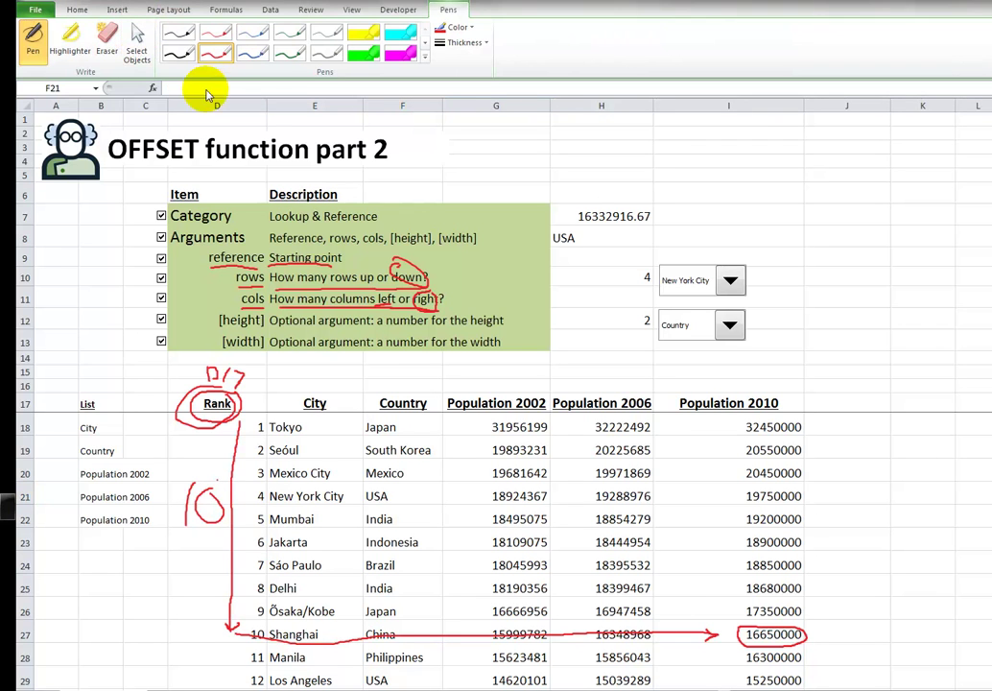
pyautogui.click(286, 50)
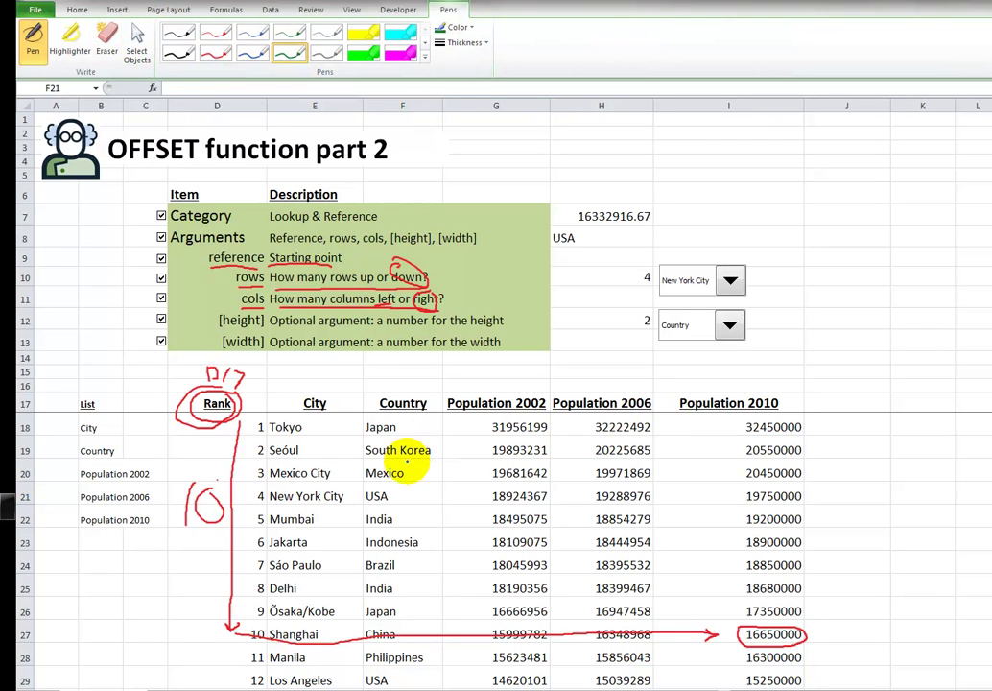
pyautogui.moveTo(219, 391)
pyautogui.mouseDown()
pyautogui.moveTo(197, 398)
pyautogui.moveTo(212, 413)
pyautogui.moveTo(215, 402)
pyautogui.mouseUp()
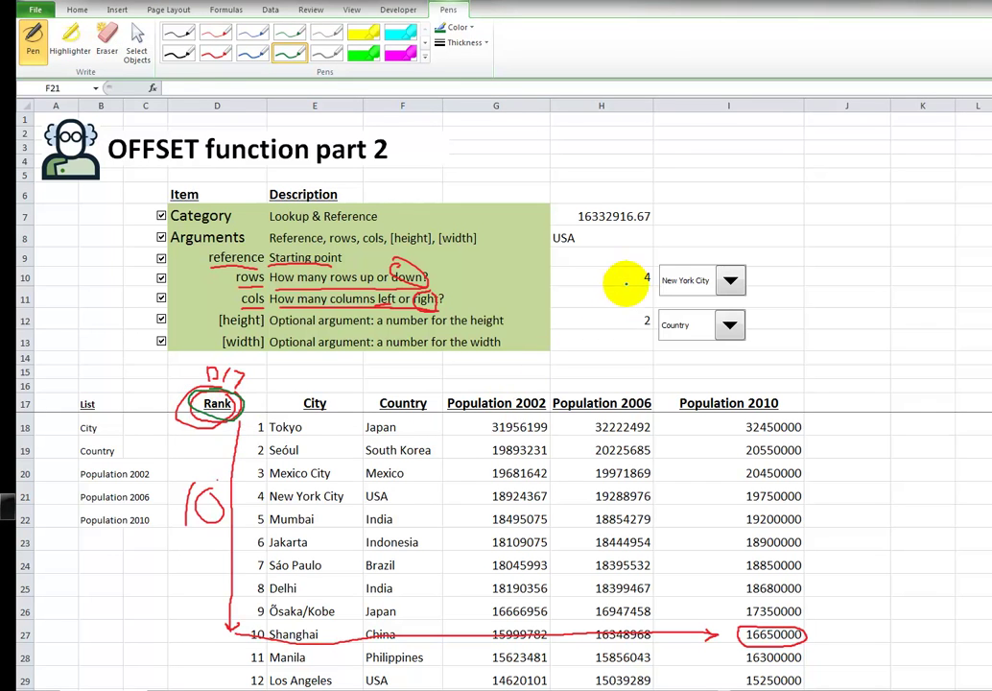
pyautogui.moveTo(645, 270)
pyautogui.mouseDown()
pyautogui.moveTo(634, 284)
pyautogui.moveTo(656, 278)
pyautogui.mouseUp()
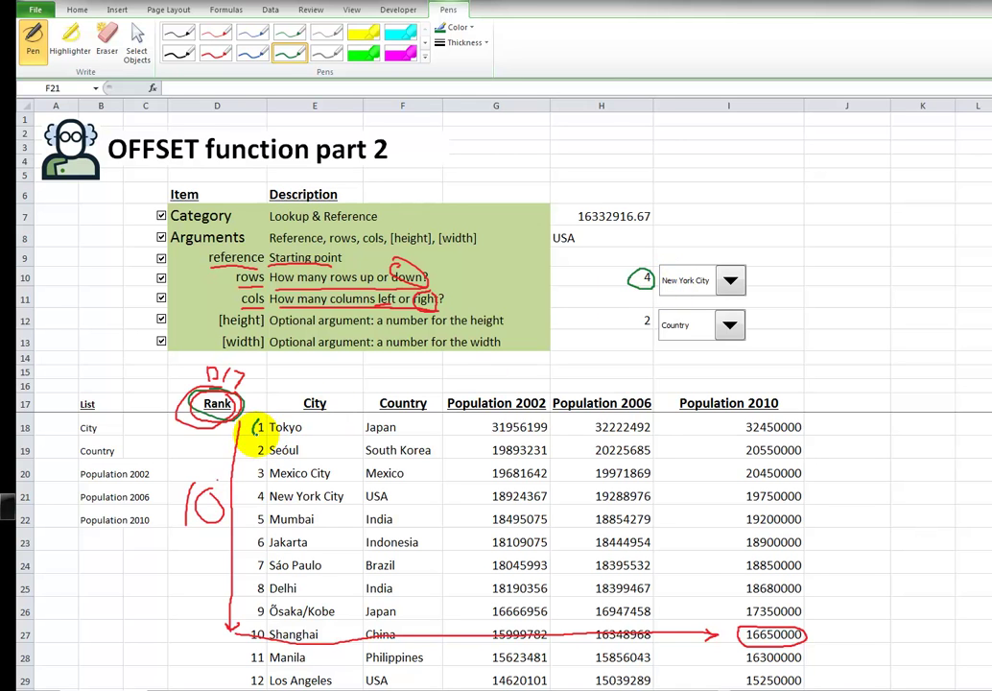
pyautogui.moveTo(259, 420)
pyautogui.mouseDown()
pyautogui.moveTo(259, 480)
pyautogui.moveTo(244, 509)
pyautogui.mouseUp()
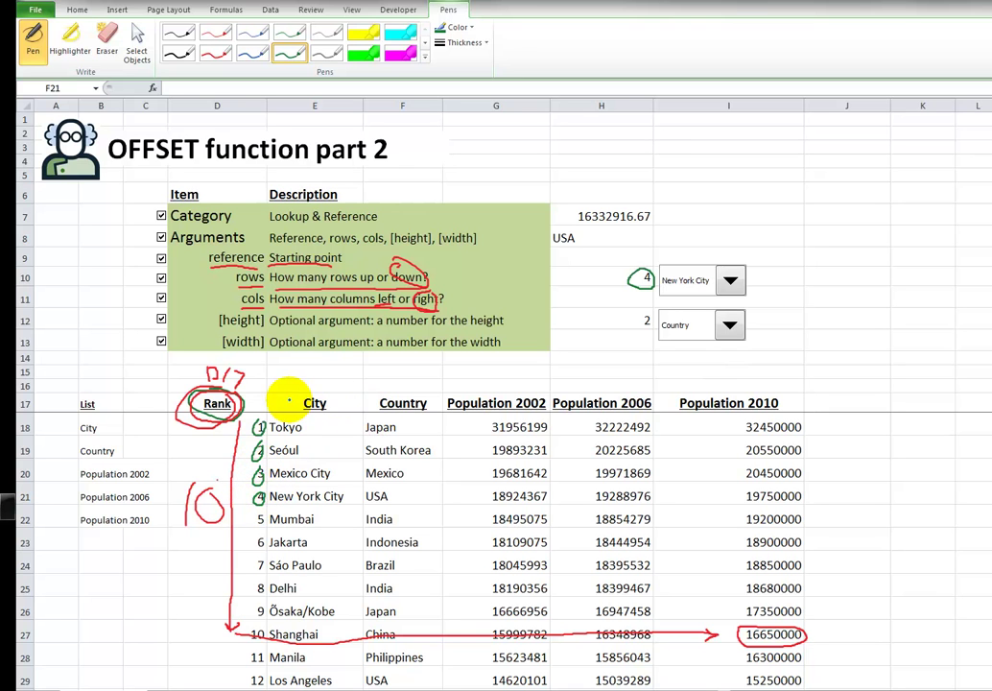
pyautogui.moveTo(292, 396)
pyautogui.mouseDown()
pyautogui.moveTo(505, 381)
pyautogui.moveTo(642, 383)
pyautogui.moveTo(796, 403)
pyautogui.moveTo(667, 418)
pyautogui.moveTo(478, 421)
pyautogui.moveTo(308, 411)
pyautogui.moveTo(287, 403)
pyautogui.moveTo(293, 395)
pyautogui.mouseUp()
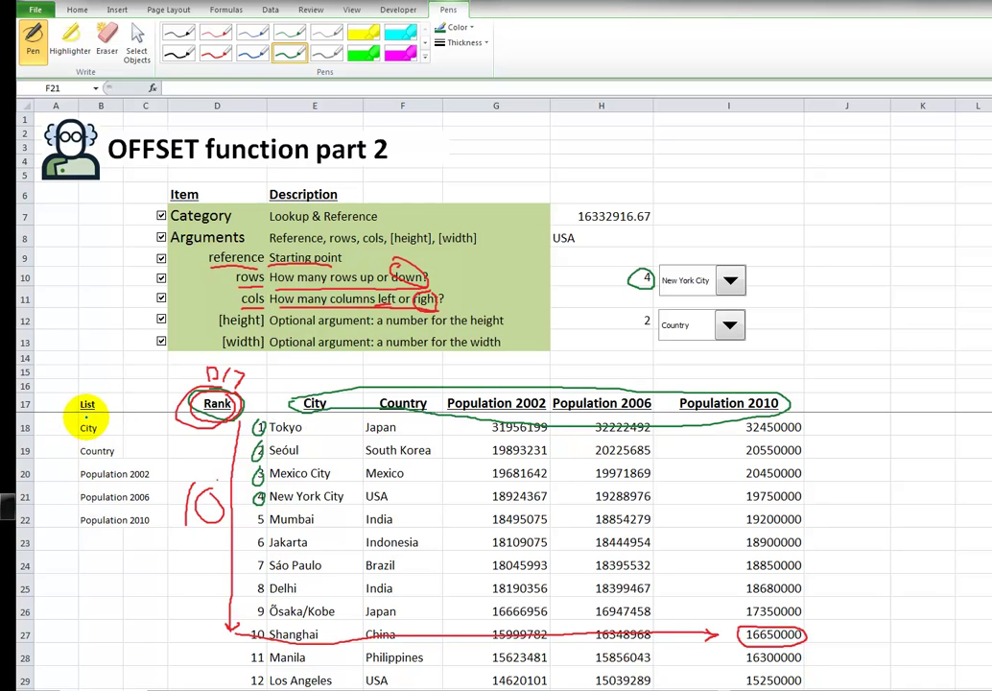
pyautogui.moveTo(86, 418)
pyautogui.mouseDown()
pyautogui.moveTo(85, 536)
pyautogui.moveTo(129, 453)
pyautogui.moveTo(85, 407)
pyautogui.mouseUp()
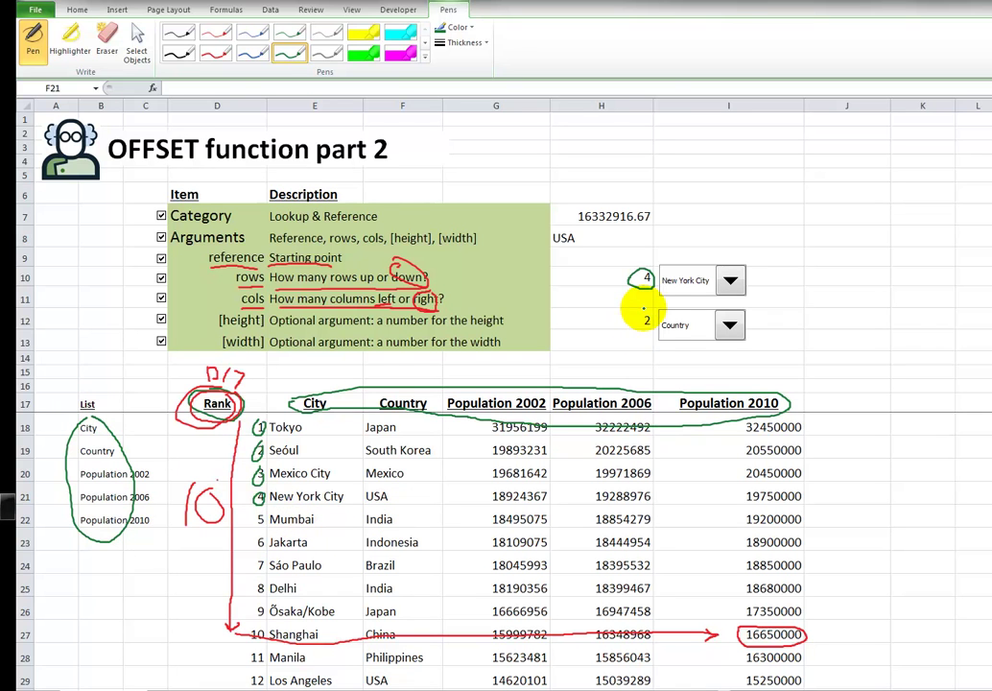
pyautogui.moveTo(645, 309); pyautogui.dragTo(648, 326)
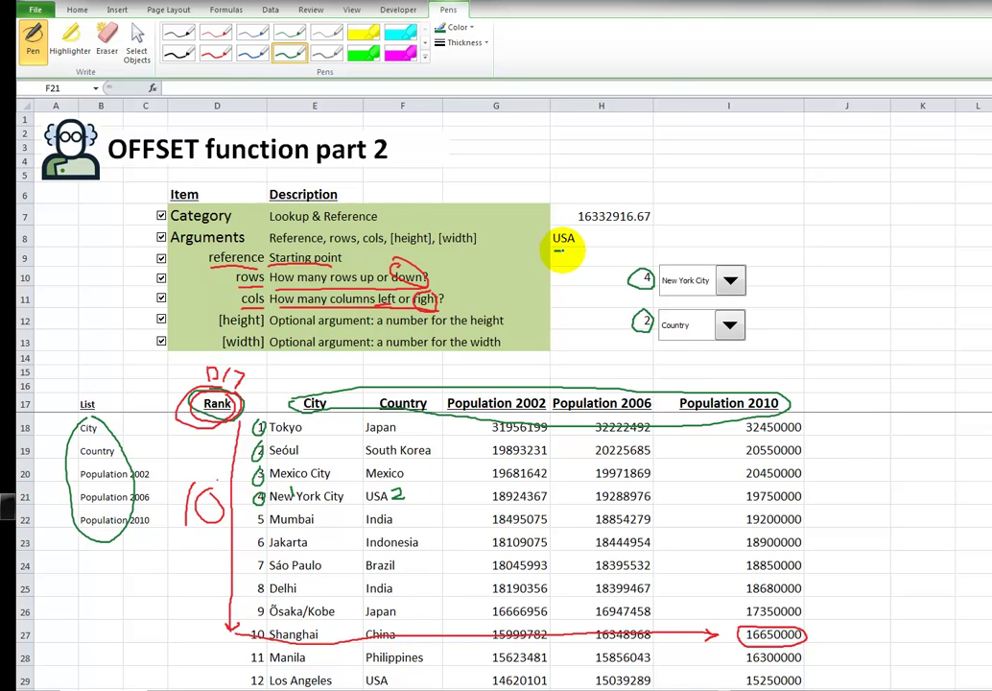
pyautogui.moveTo(559, 251); pyautogui.dragTo(579, 254)
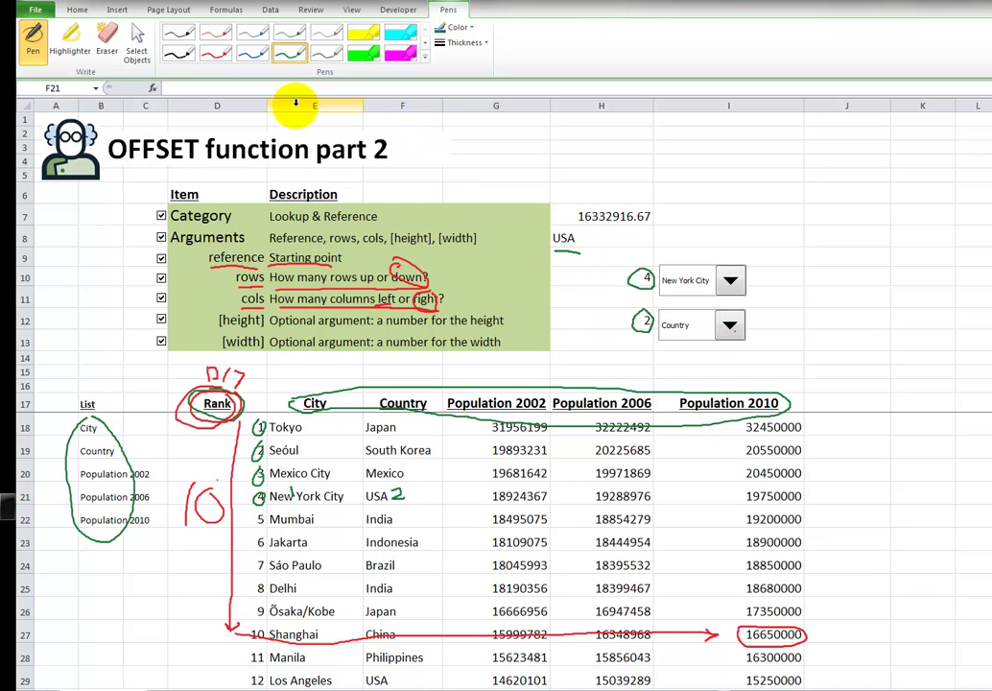
# Pick Population 2010 in the second combo box so H12 is 5 and H8 shows 19750000.
pyautogui.click(77, 11)
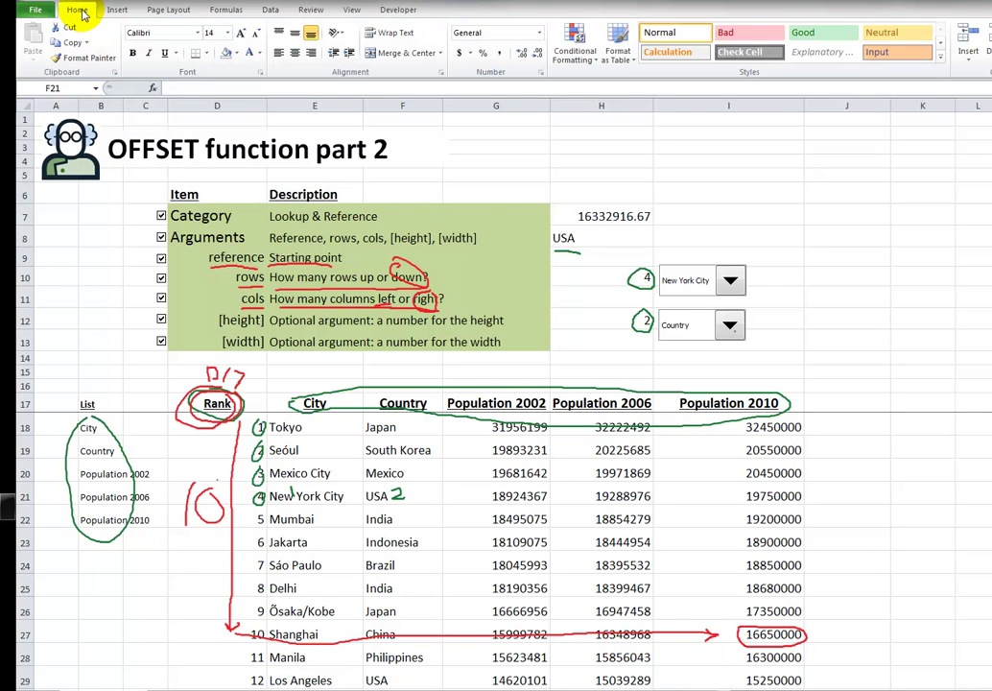
pyautogui.click(730, 325)
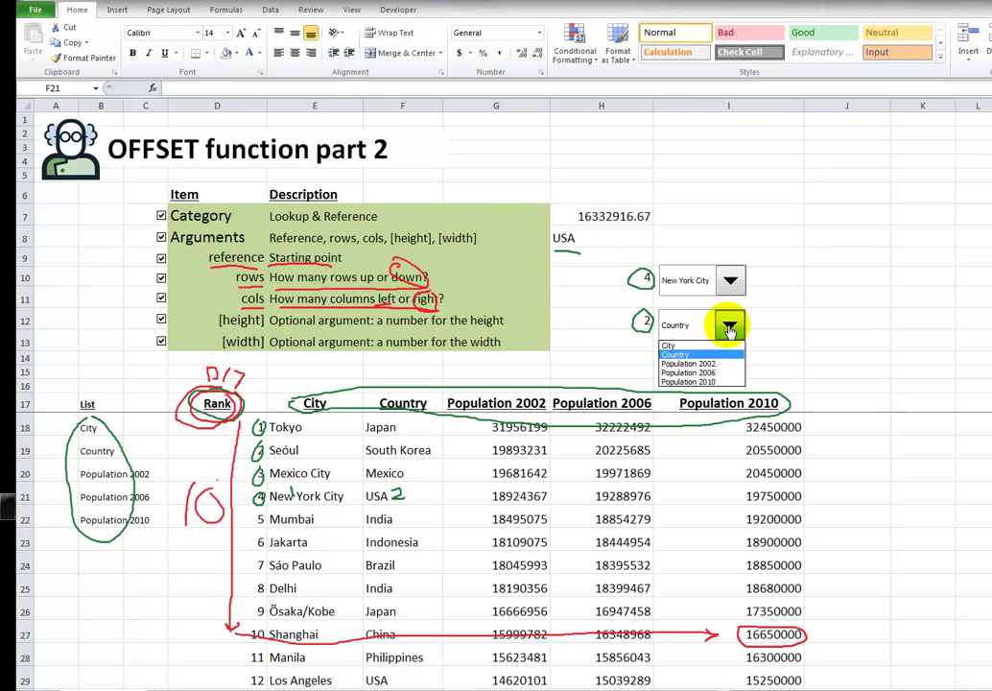
pyautogui.click(734, 382)
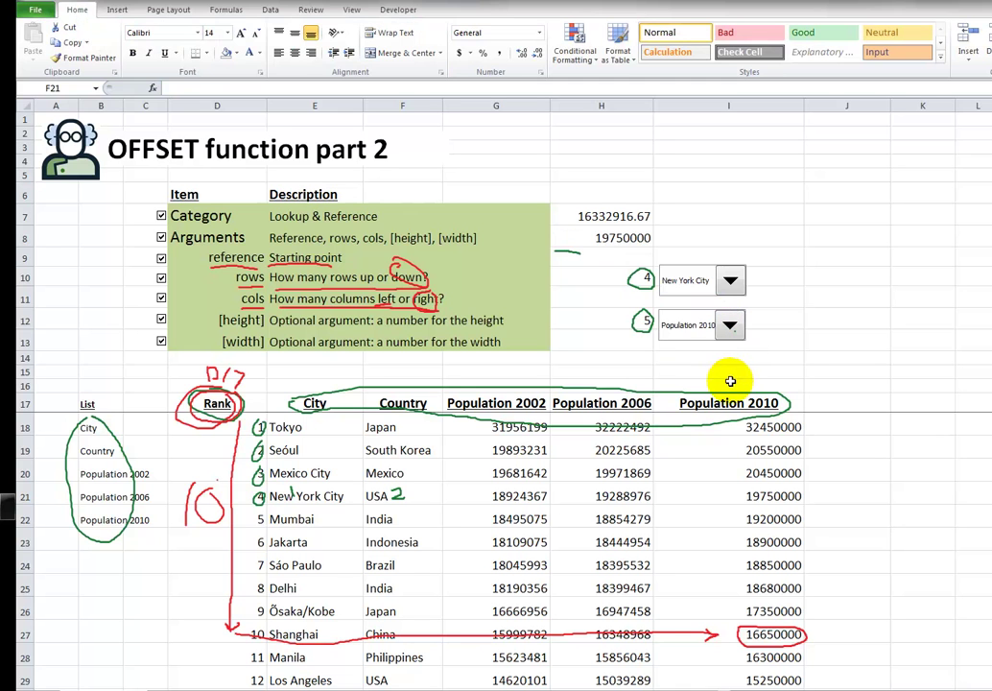
pyautogui.click(615, 238)
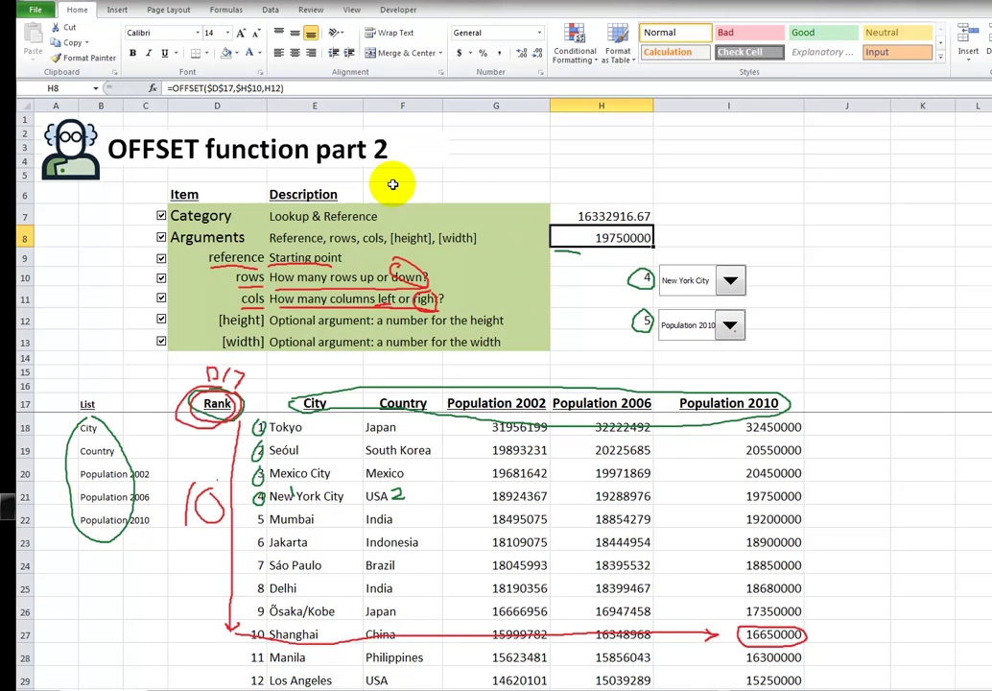
# Give I21 and H8, both showing 19750000, a yellow fill.
pyautogui.click(732, 493)
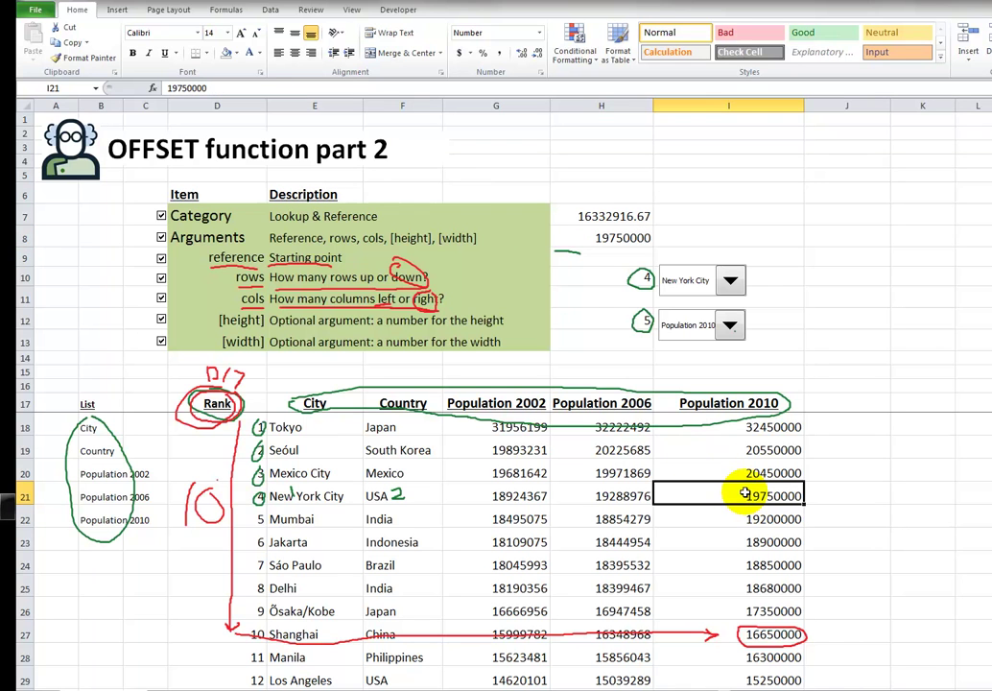
pyautogui.click(236, 53)
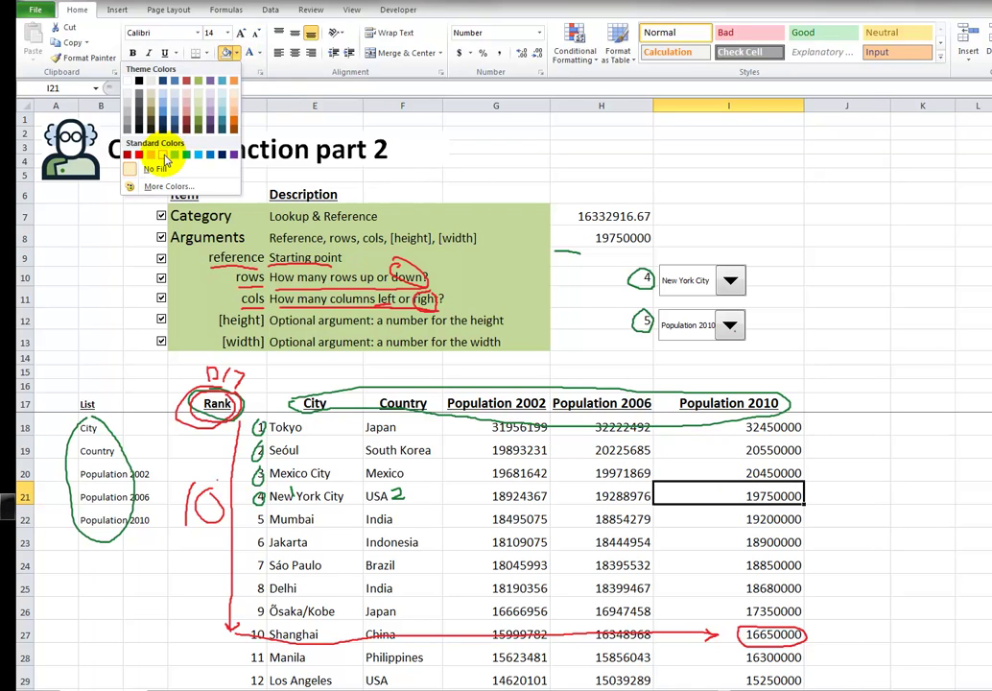
pyautogui.click(165, 160)
pyautogui.click(588, 237)
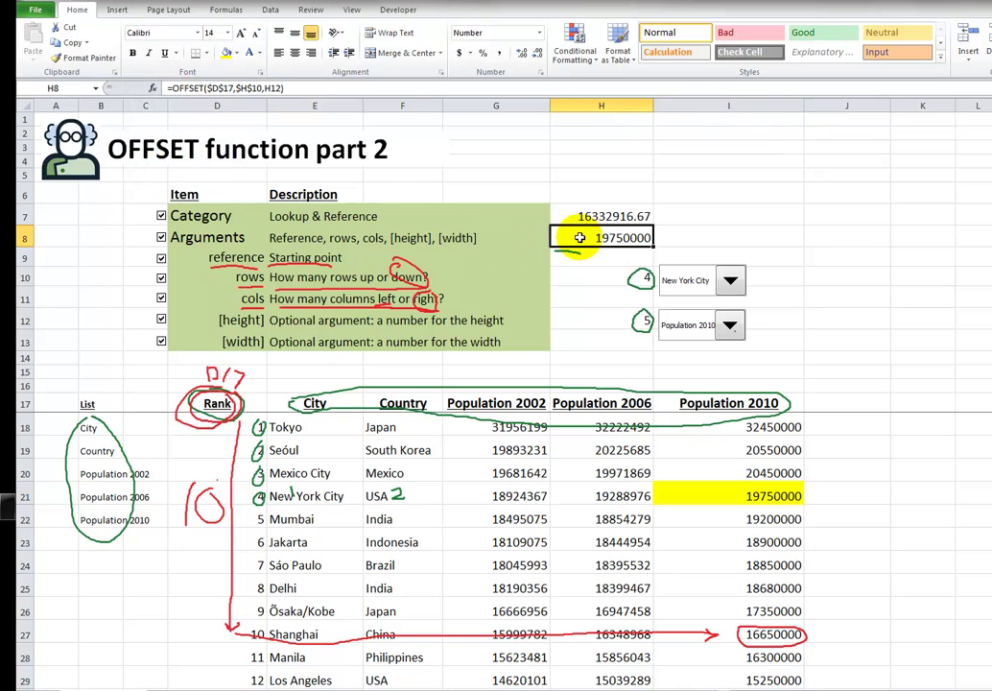
pyautogui.click(228, 55)
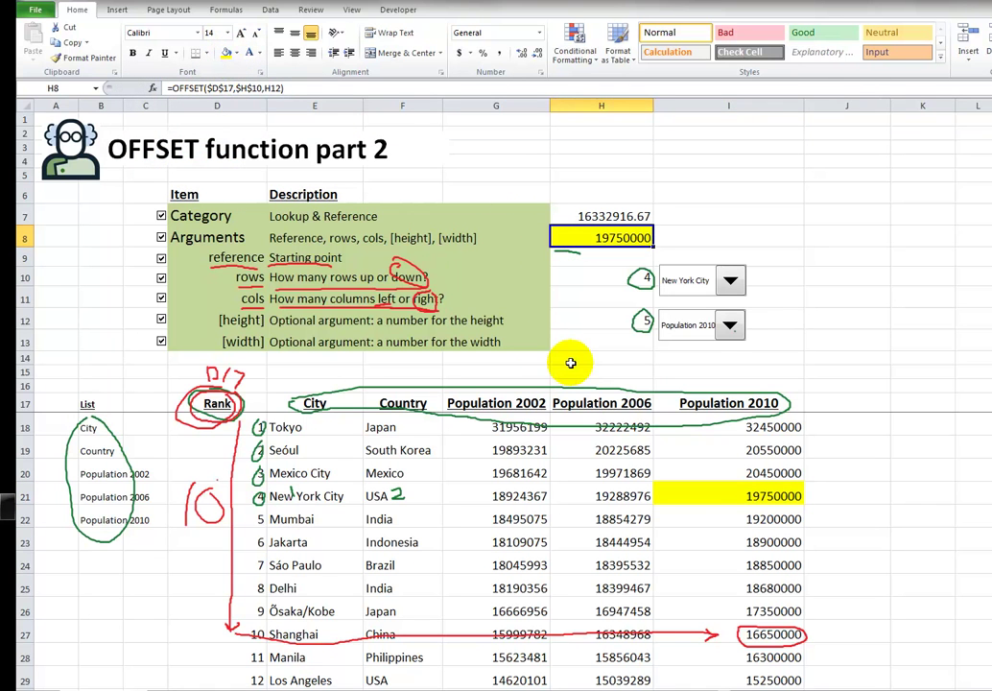
# Rewrite H7 as =OFFSET($D$17,H10,H12), dropping AVERAGE and the height/width arguments.
pyautogui.click(602, 216)
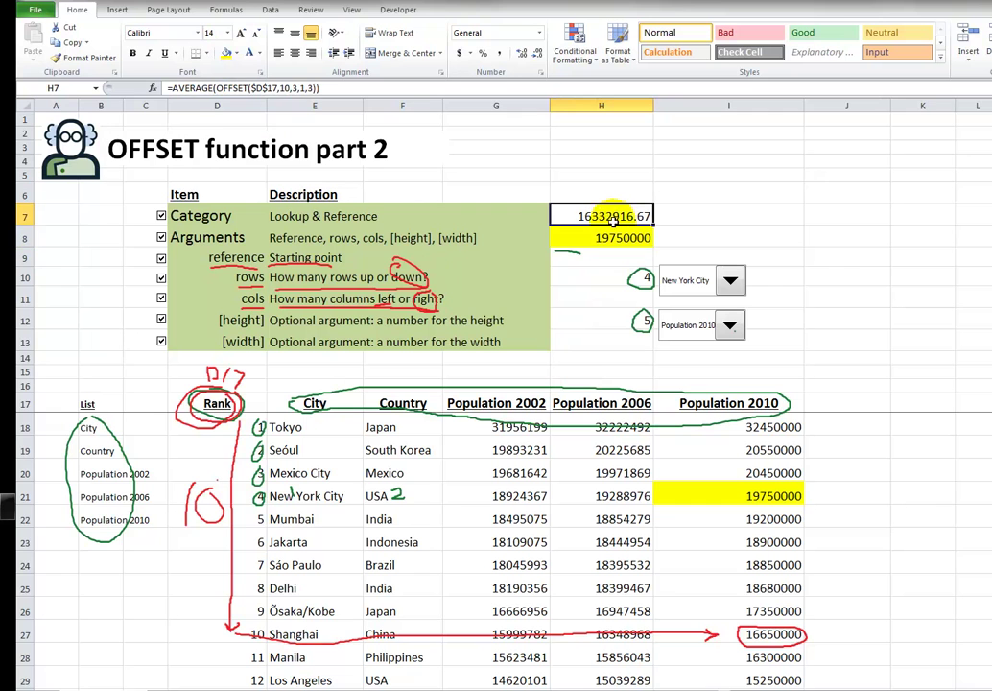
pyautogui.click(295, 87)
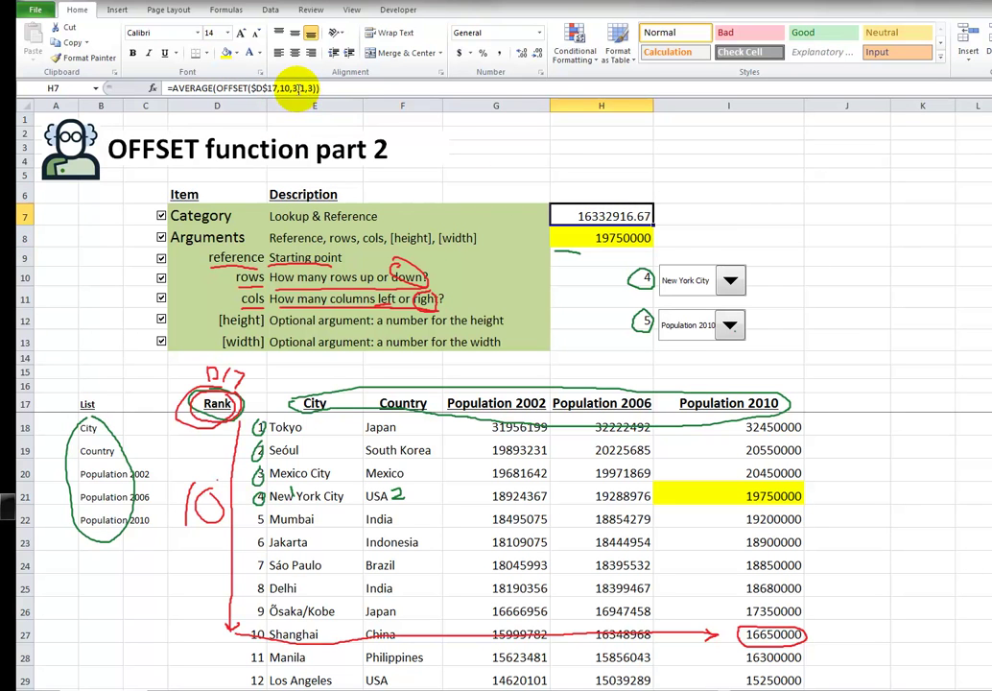
pyautogui.press('Right')
pyautogui.press('Right')
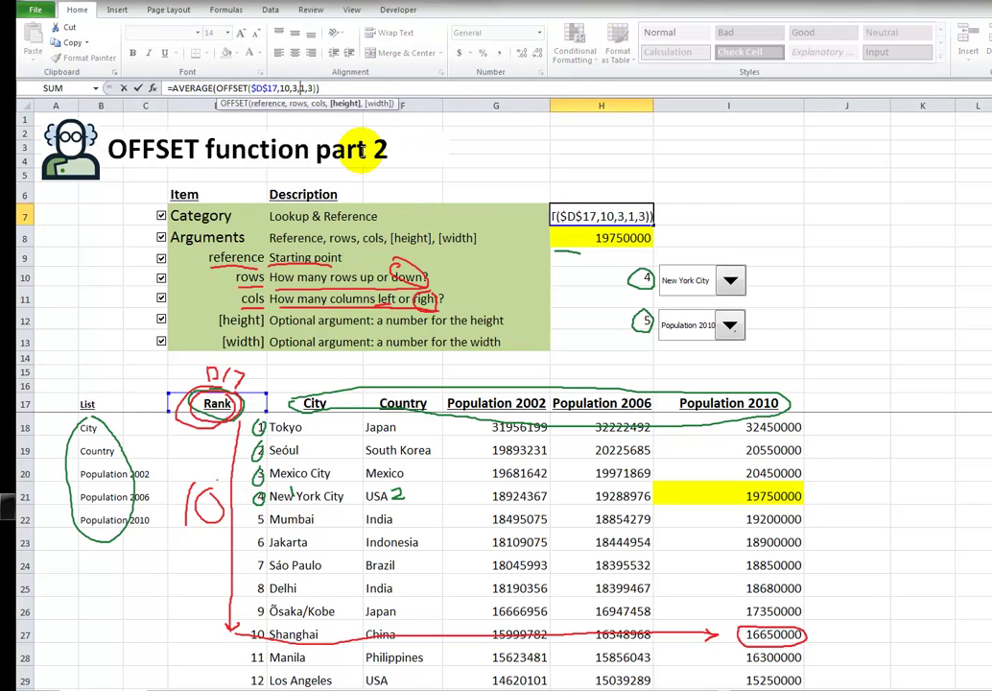
pyautogui.press('Delete')
pyautogui.press('Delete')
pyautogui.press('Delete')
pyautogui.press('BackSpace')
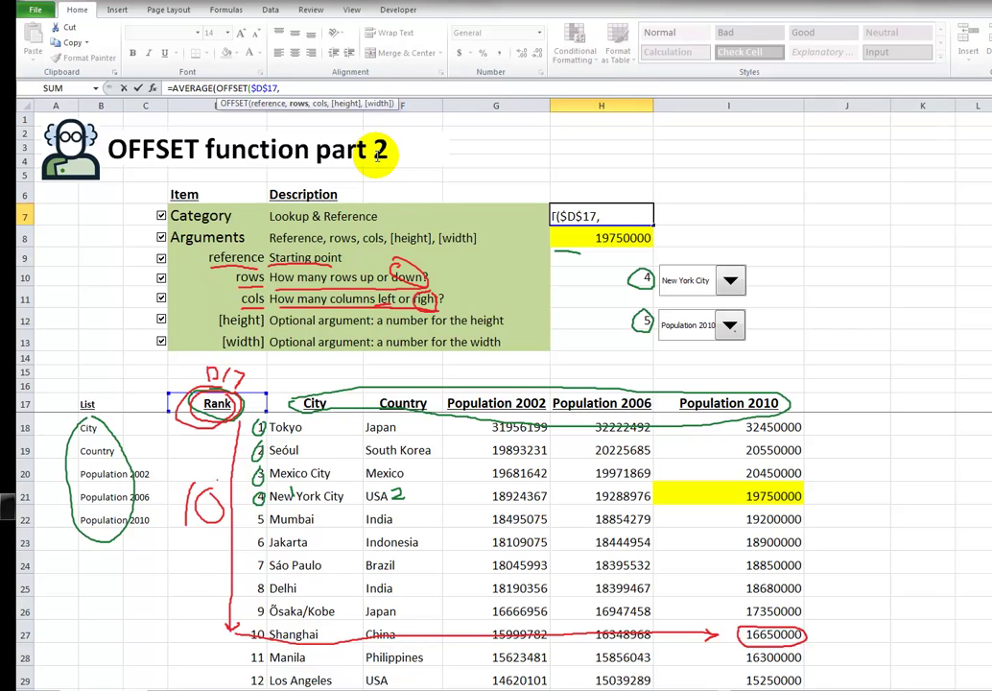
pyautogui.click(610, 277)
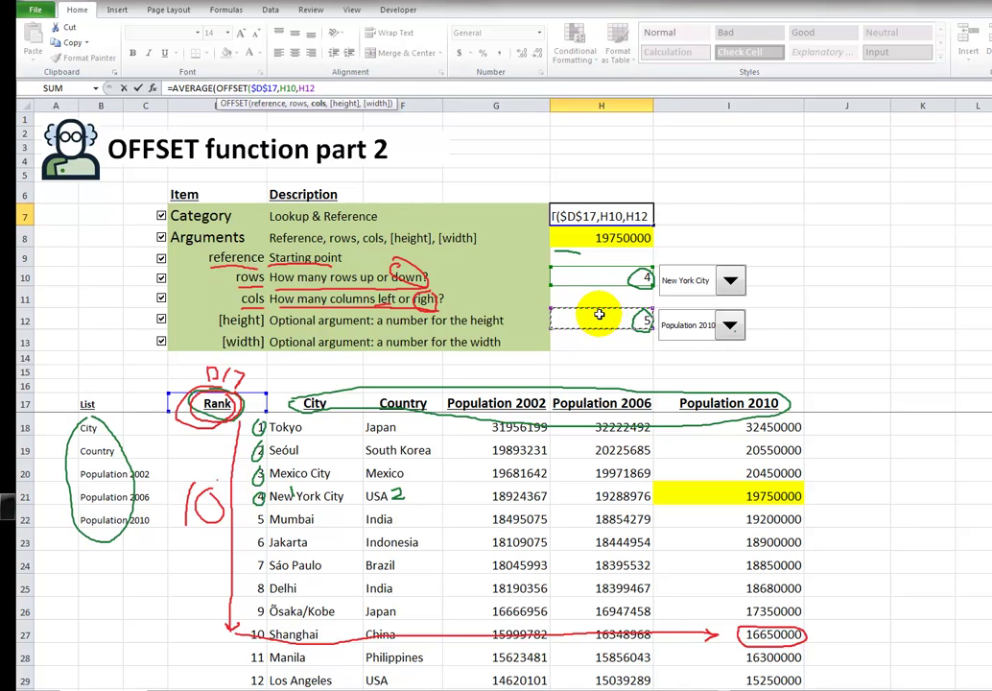
pyautogui.write(')')
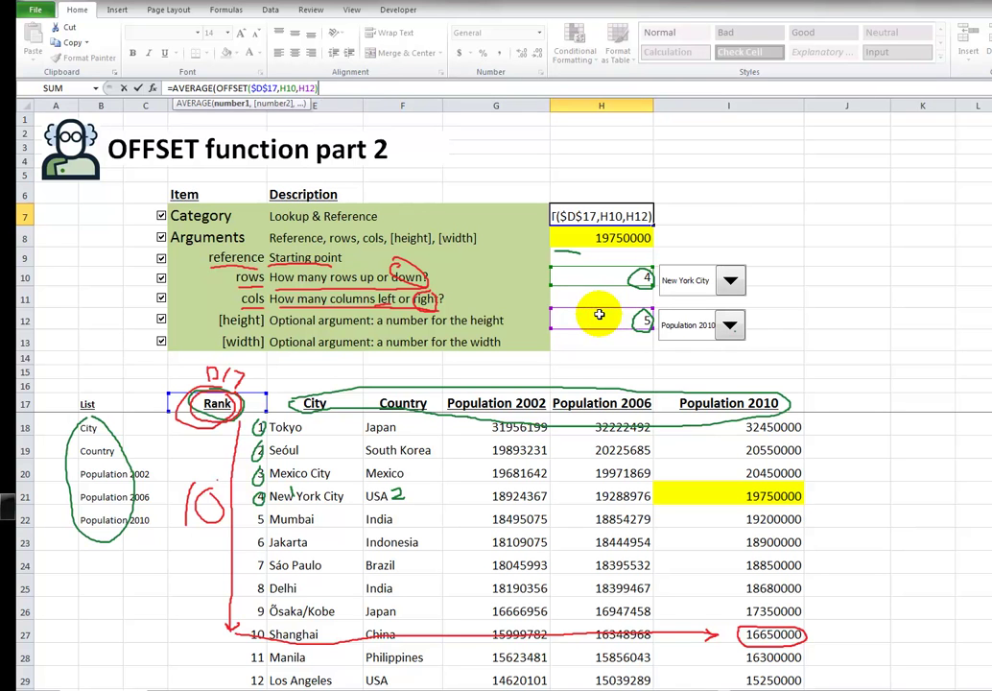
pyautogui.doubleClick(207, 90)
pyautogui.press('BackSpace')
pyautogui.press('Delete')
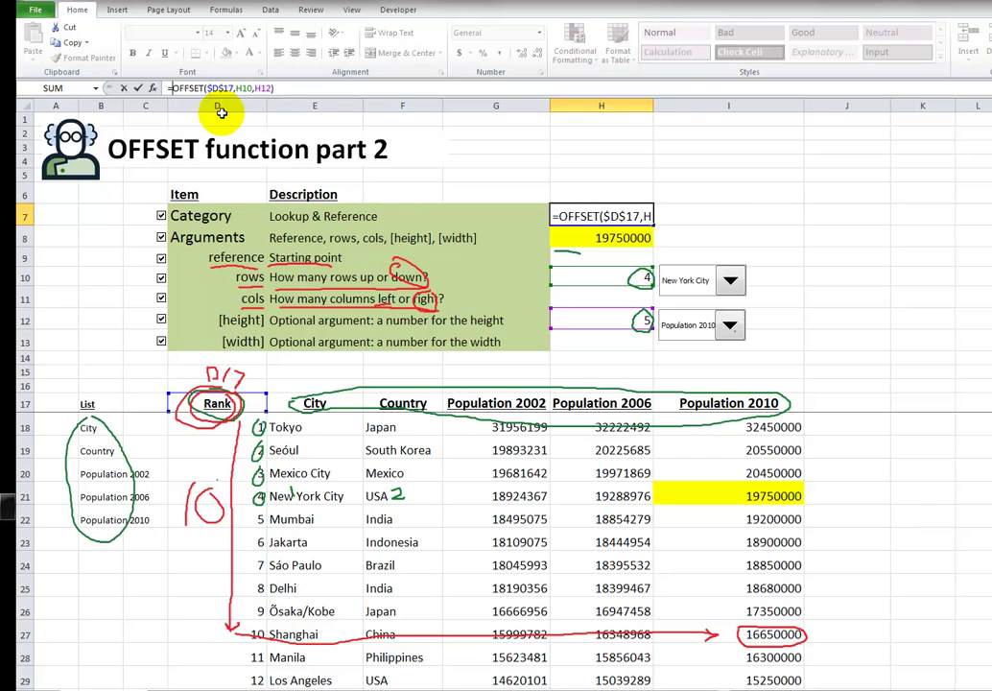
pyautogui.press('Return')
pyautogui.press('Up')
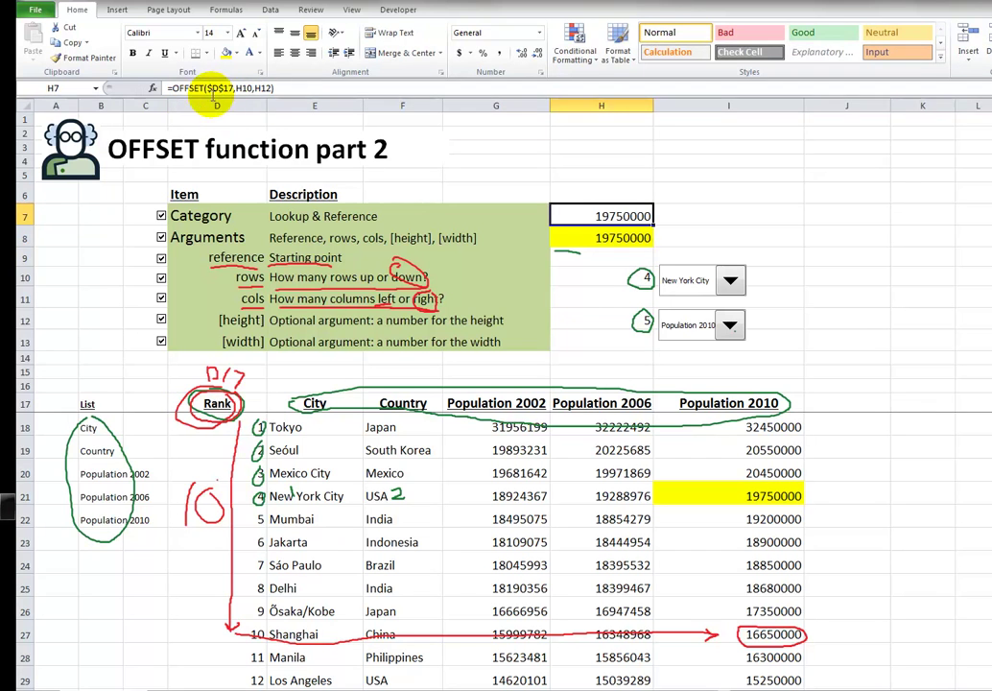
# Choose Manila as the city and compare its rank in D28 and 16300000 in I28.
pyautogui.click(732, 284)
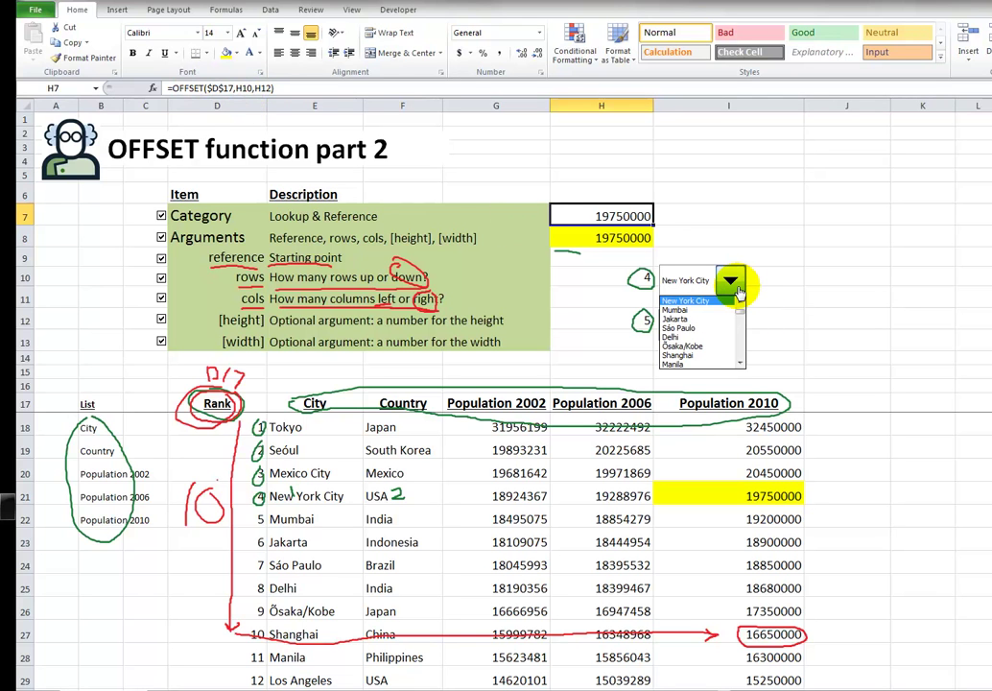
pyautogui.click(675, 365)
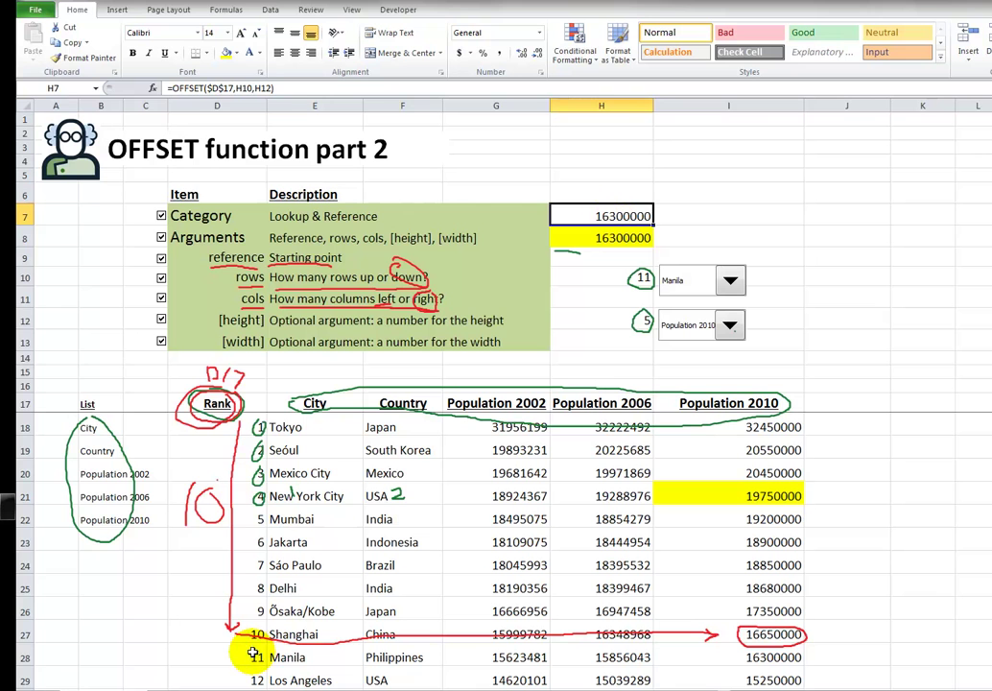
pyautogui.click(204, 657)
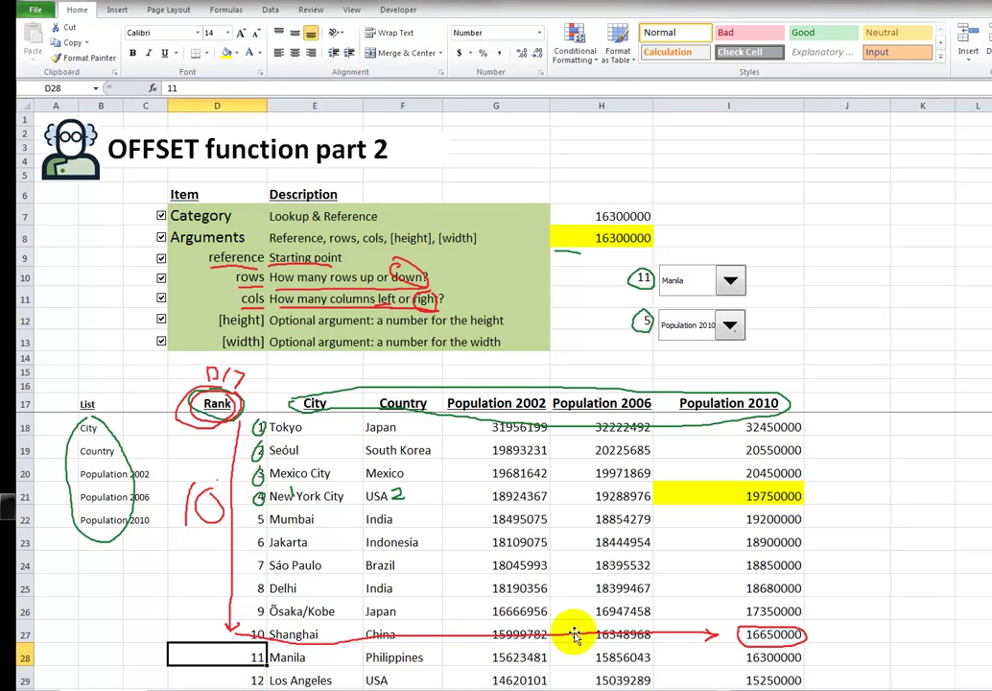
pyautogui.click(720, 657)
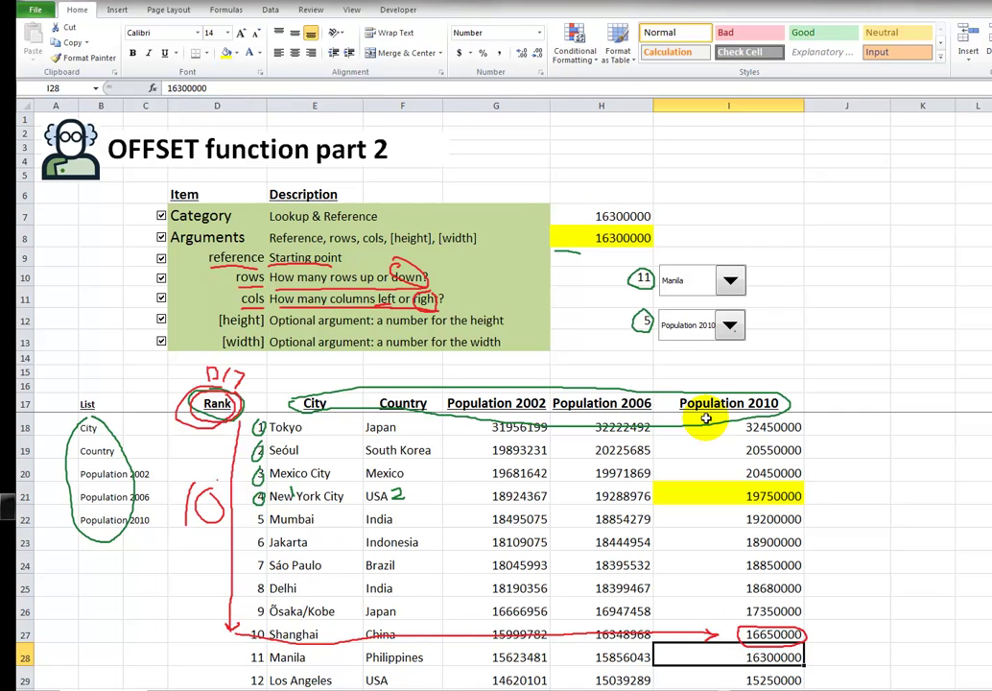
# Try Country, City and Population 2002 in the attribute combo box, checking H7's result.
pyautogui.rightClick(740, 335)
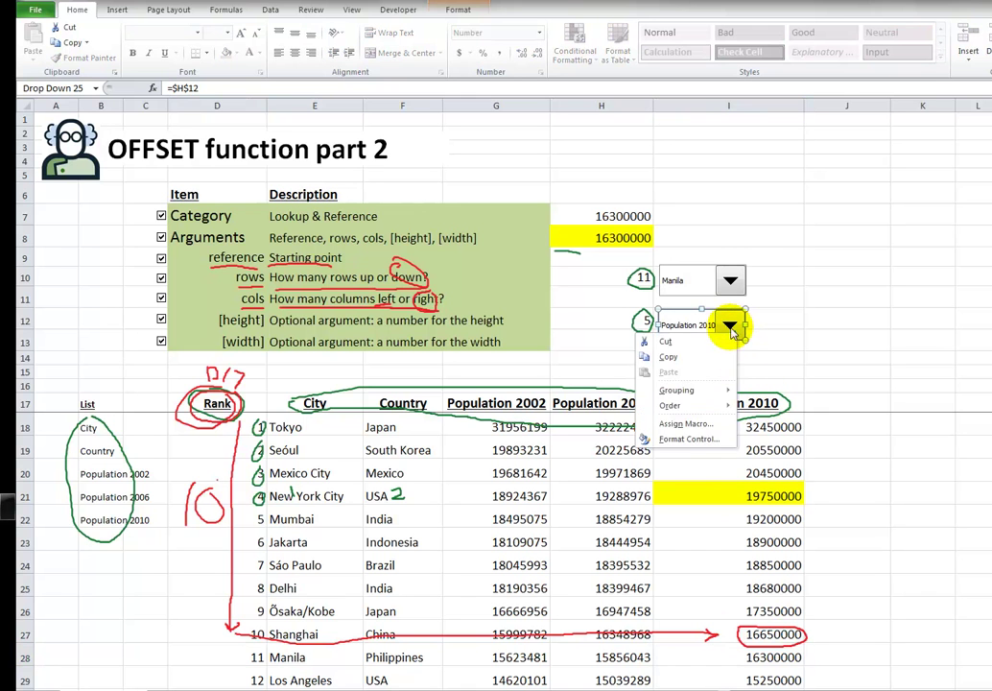
pyautogui.press('Escape')
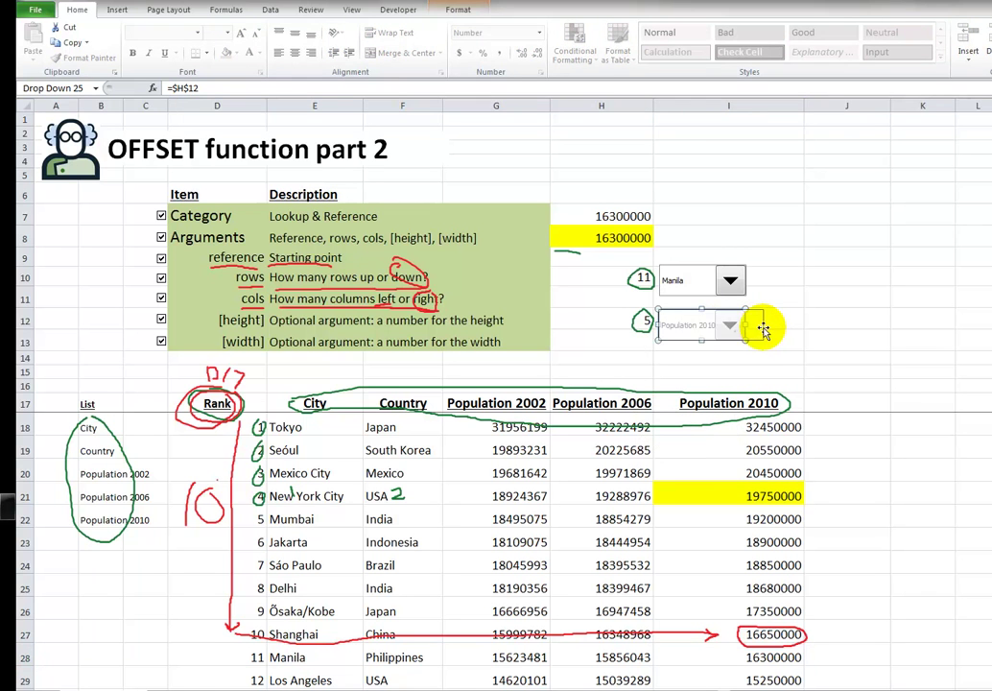
pyautogui.click(811, 339)
pyautogui.click(756, 336)
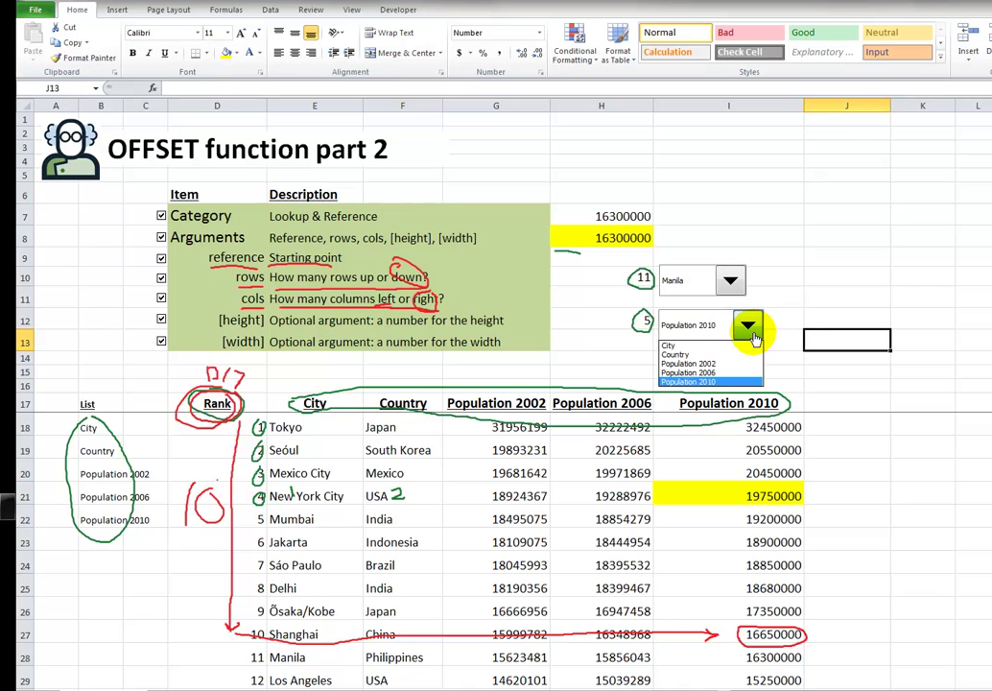
pyautogui.click(694, 347)
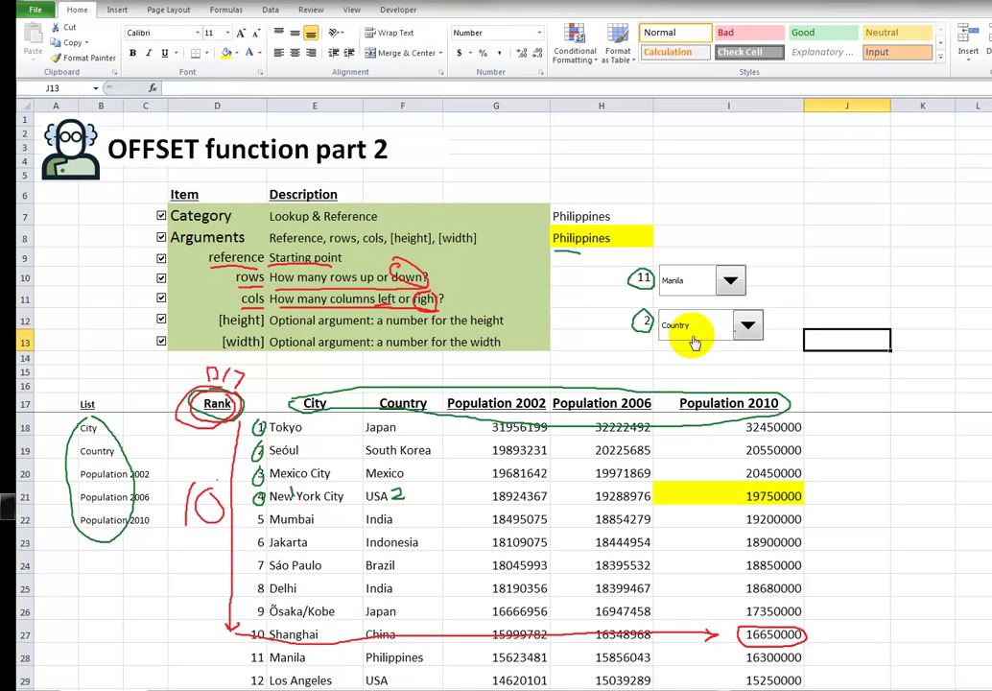
pyautogui.click(576, 215)
pyautogui.click(748, 326)
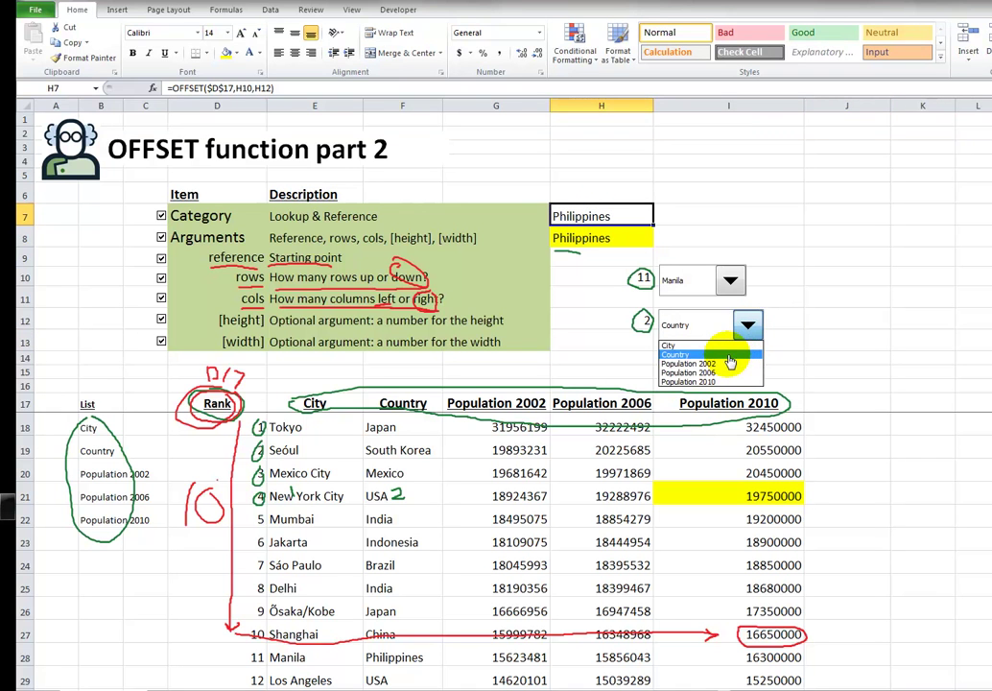
pyautogui.click(736, 346)
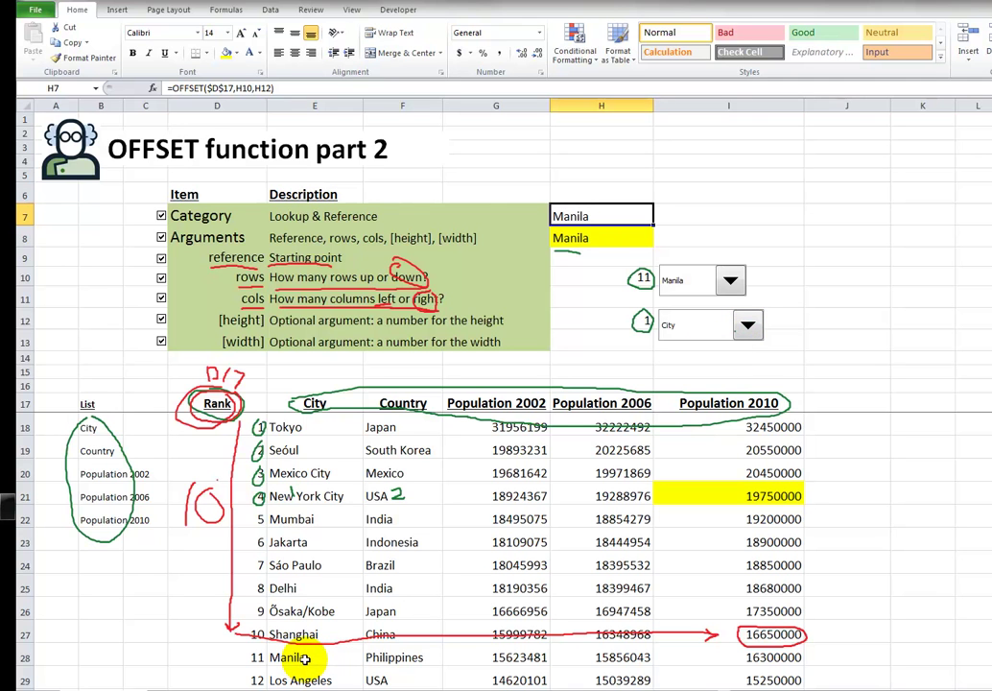
pyautogui.click(748, 328)
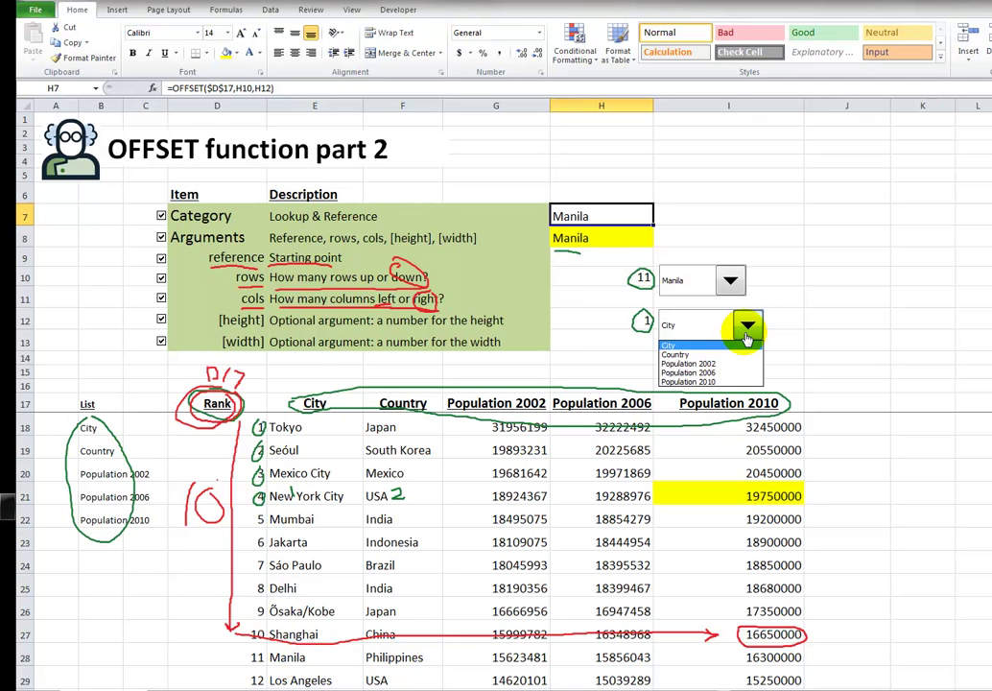
pyautogui.click(688, 364)
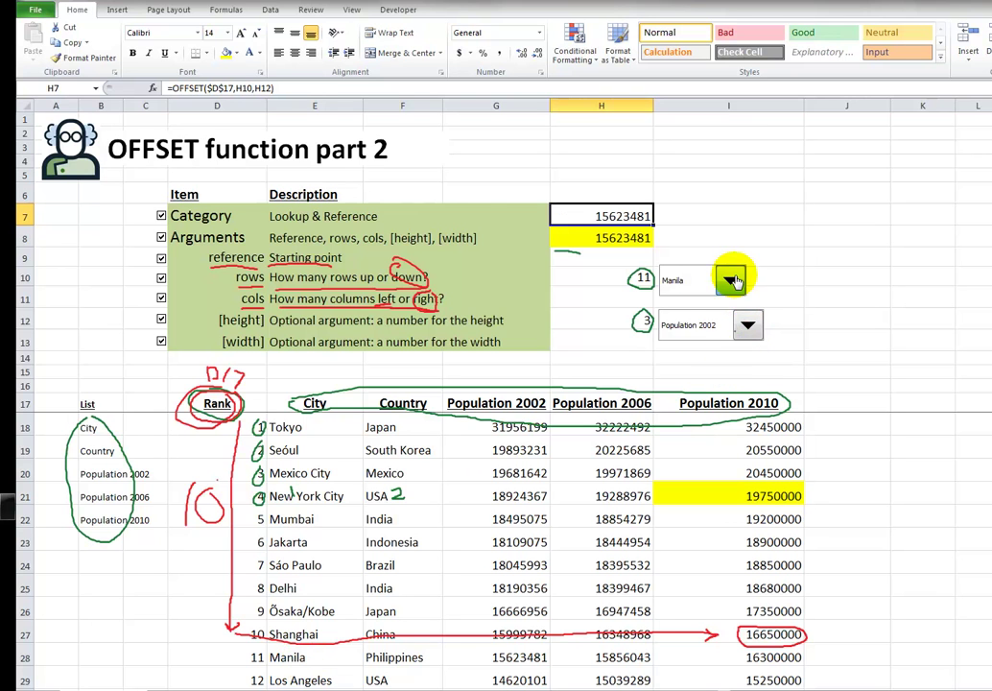
# Try Moscow, then settle on Cairo with Country, so H7 and H8 return Egypt.
pyautogui.click(730, 280)
pyautogui.click(695, 331)
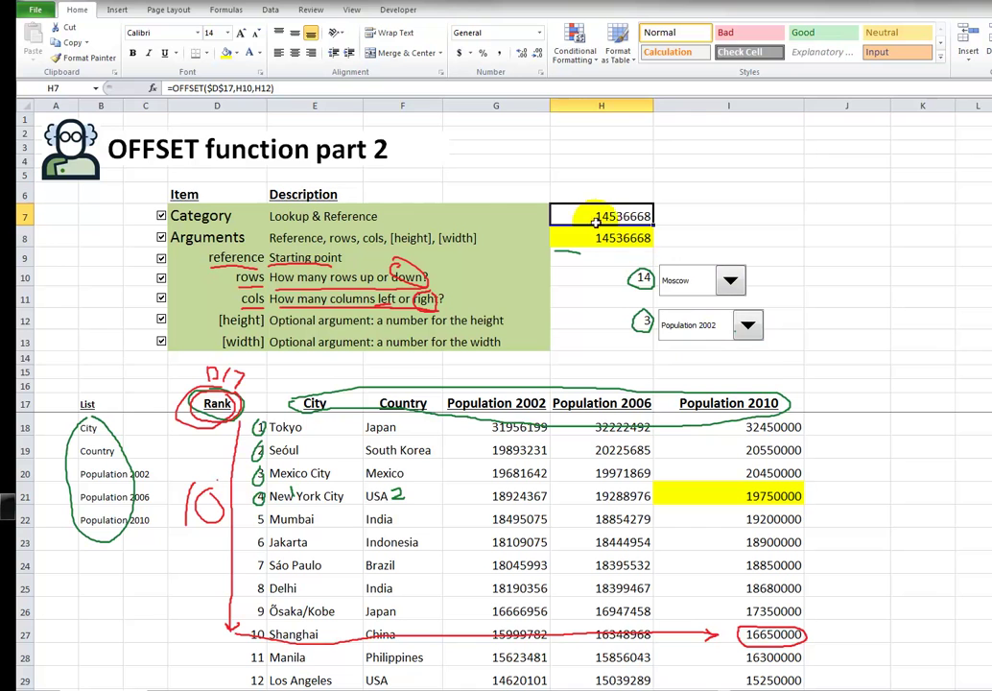
pyautogui.click(746, 326)
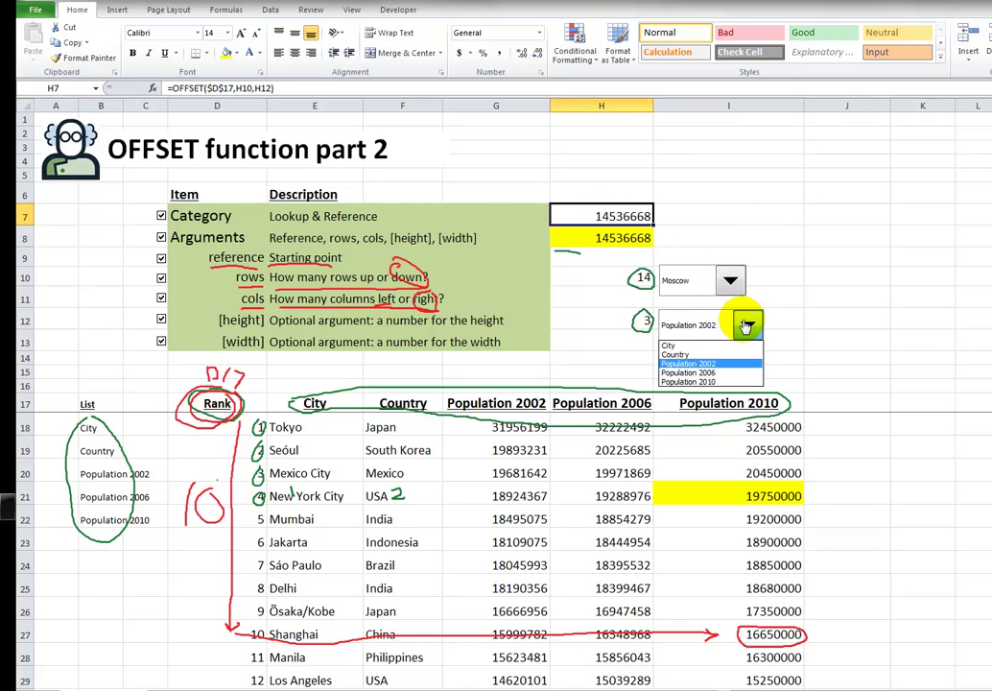
pyautogui.click(706, 354)
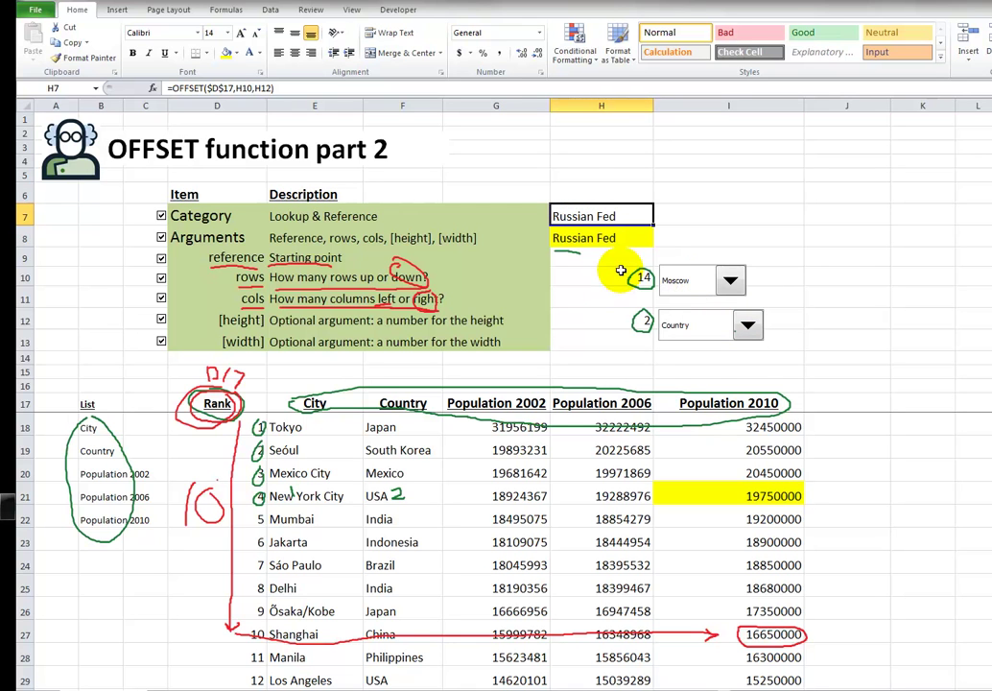
pyautogui.click(587, 163)
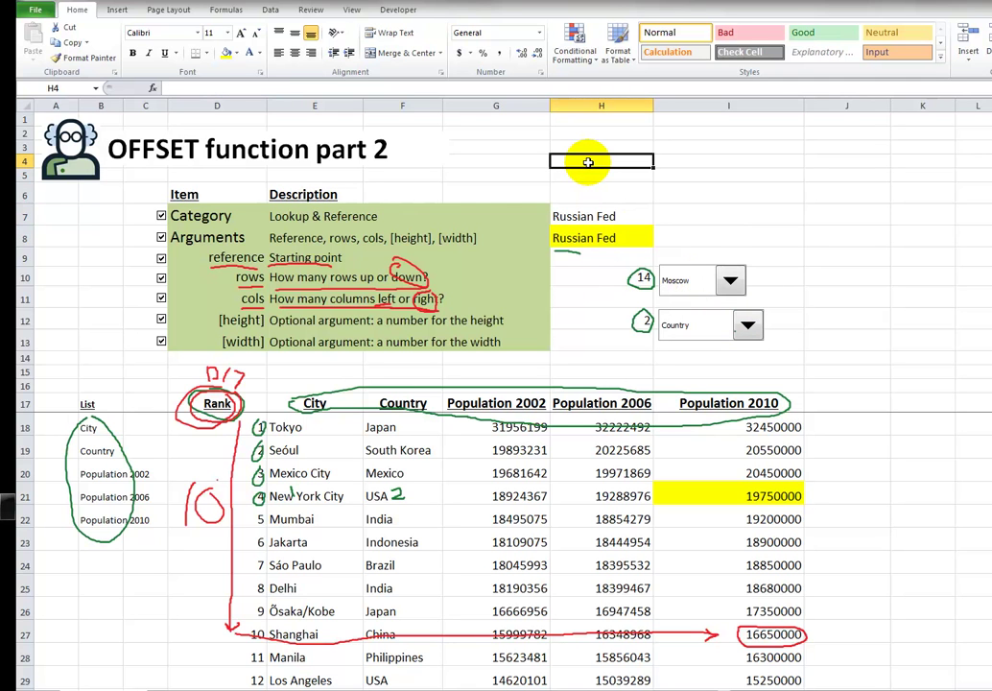
pyautogui.click(595, 234)
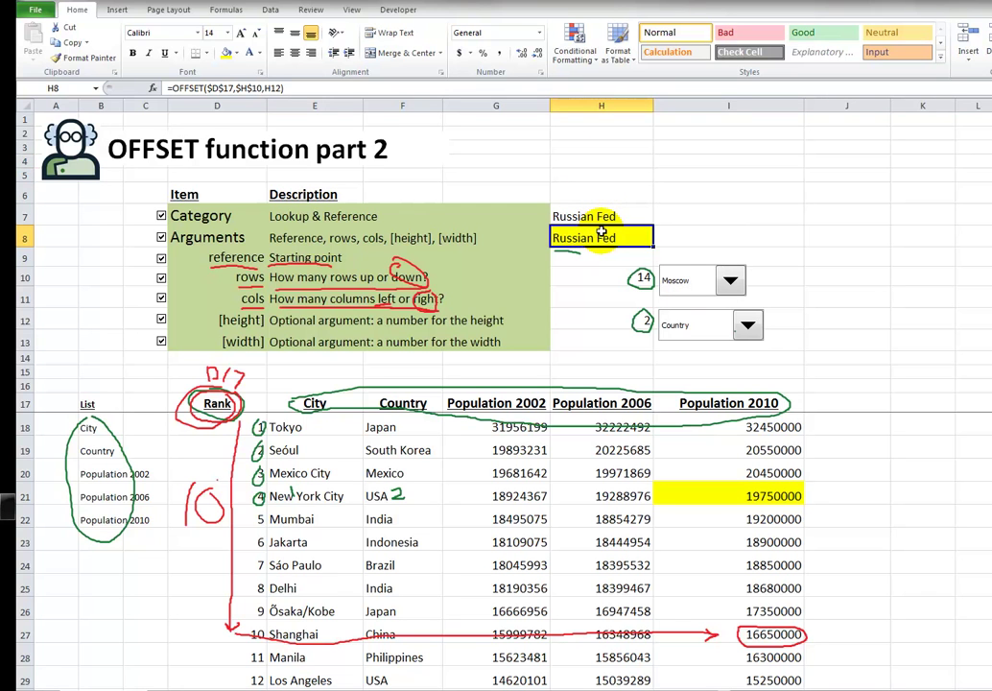
pyautogui.click(735, 289)
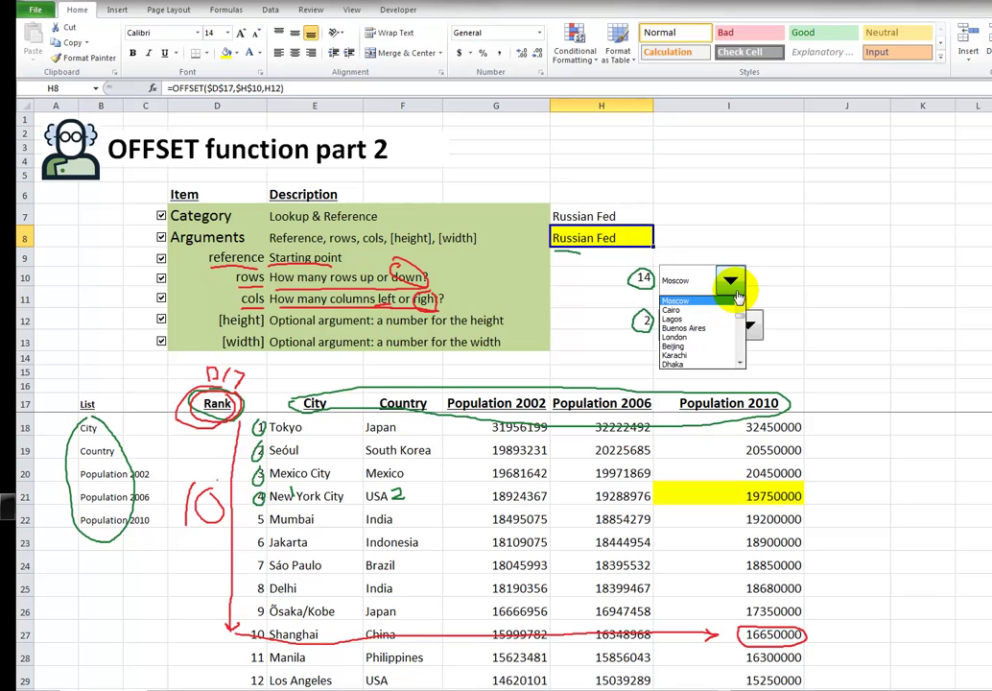
pyautogui.click(707, 309)
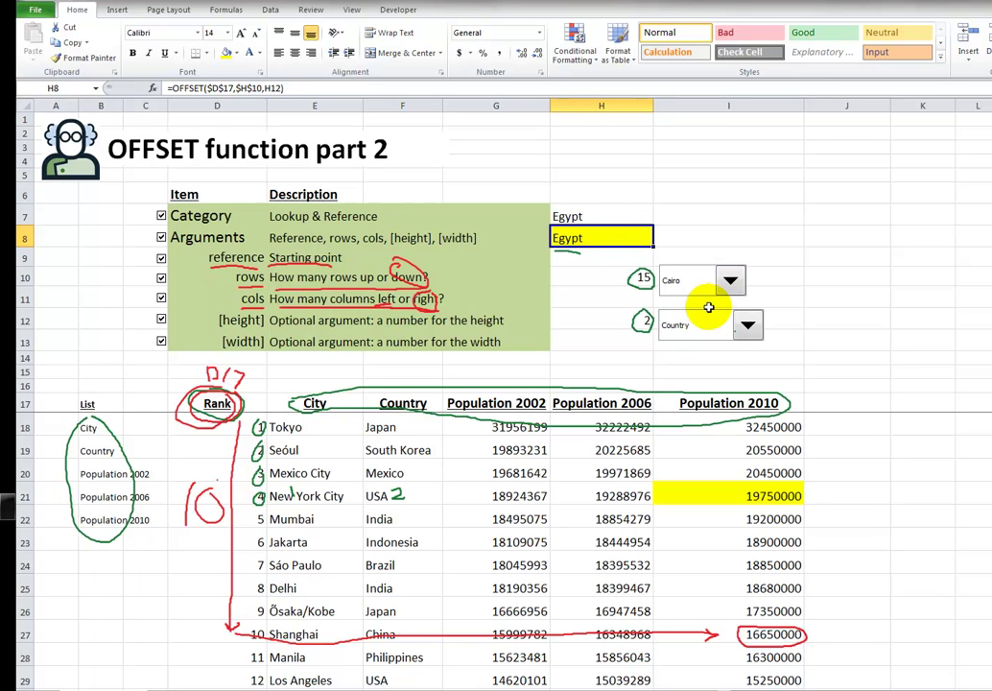
# Move the city combo box over H10 and the attribute combo box over H12, hiding the index numbers.
pyautogui.rightClick(730, 290)
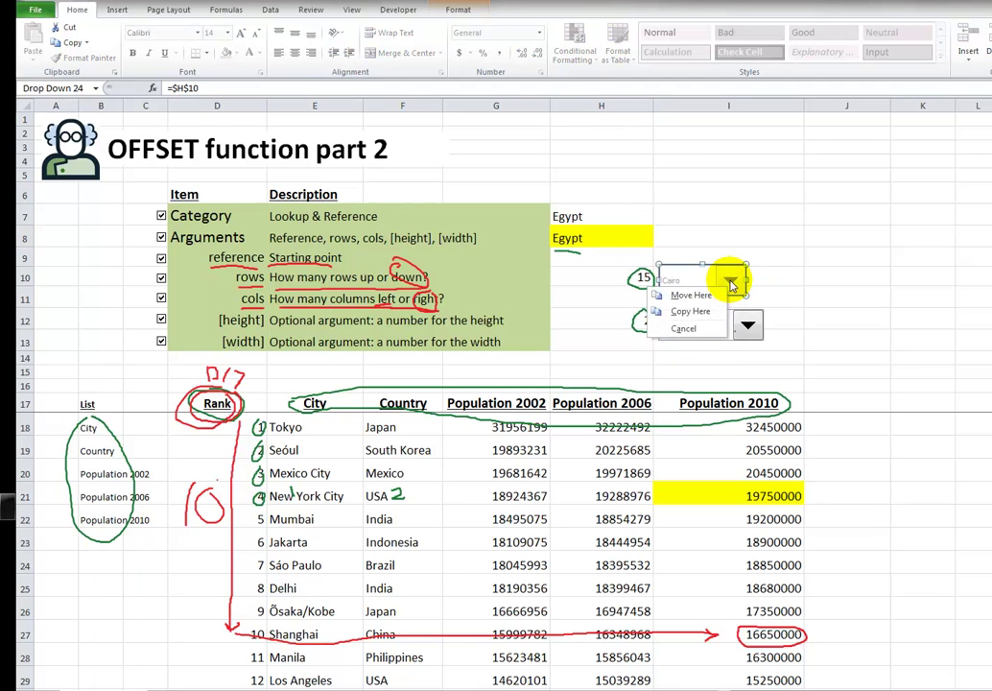
pyautogui.press('Escape')
pyautogui.moveTo(731, 279); pyautogui.dragTo(671, 280)
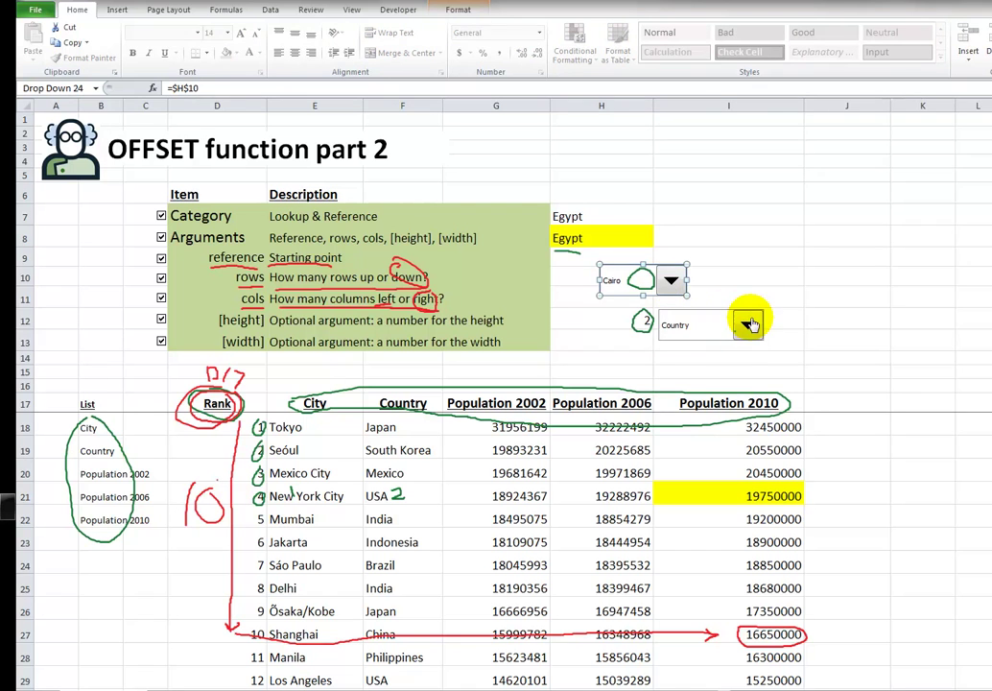
pyautogui.rightClick(748, 325)
pyautogui.press('Escape')
pyautogui.moveTo(747, 325); pyautogui.dragTo(679, 323)
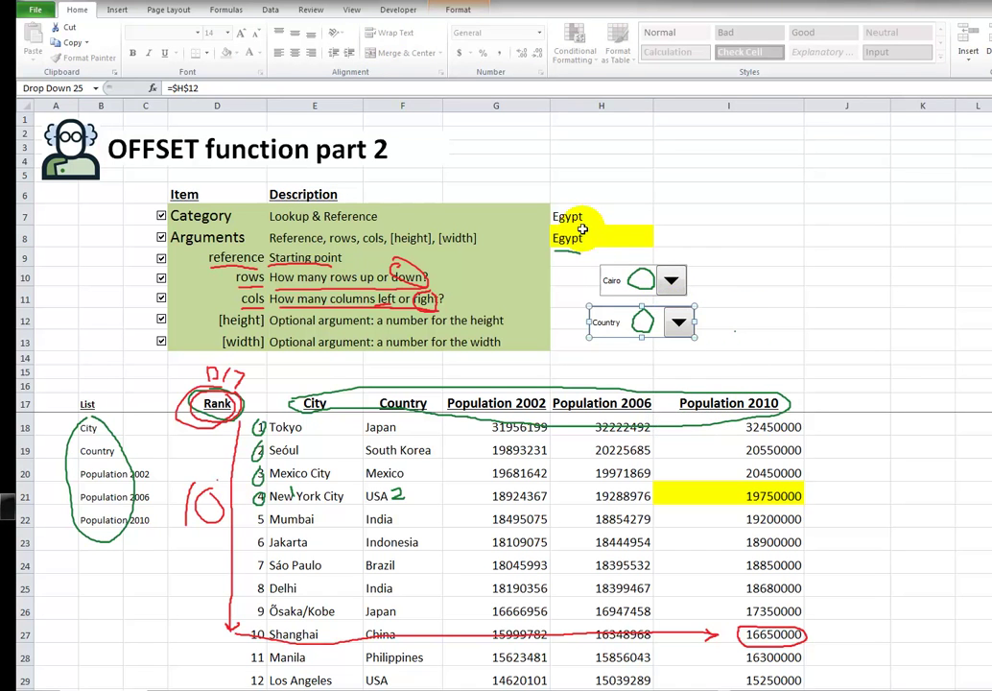